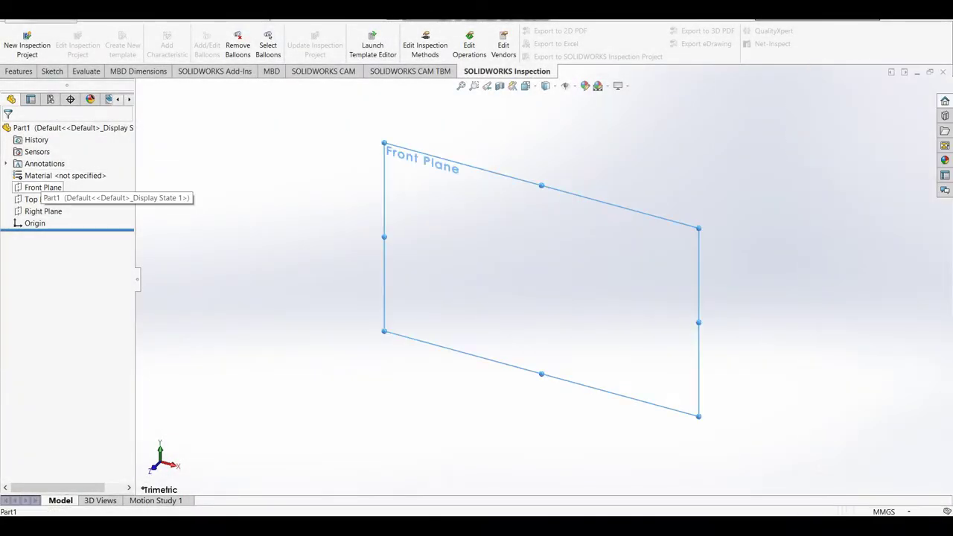
Step: Start a sketch on the Front Plane and draw a vertical centerline up from the origin
click(43, 188)
click(60, 171)
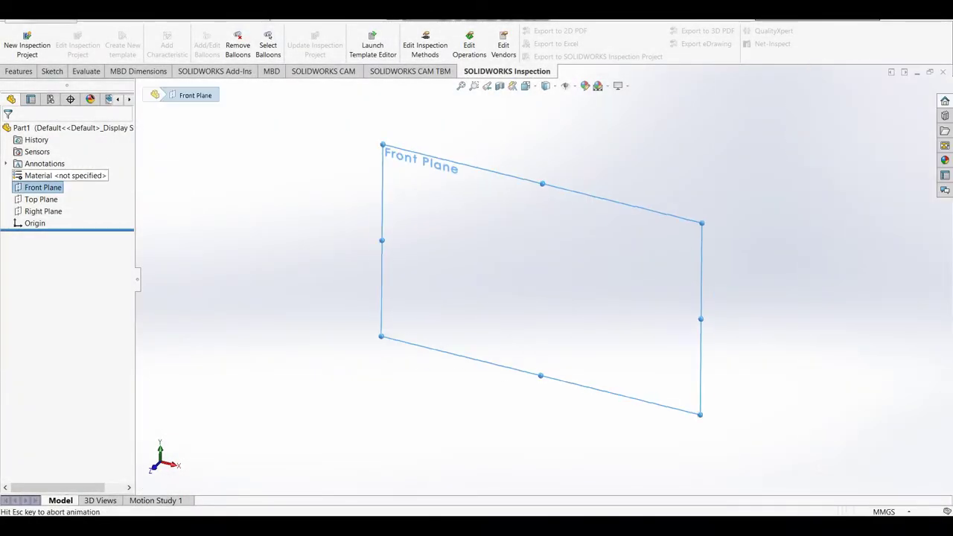
click(93, 31)
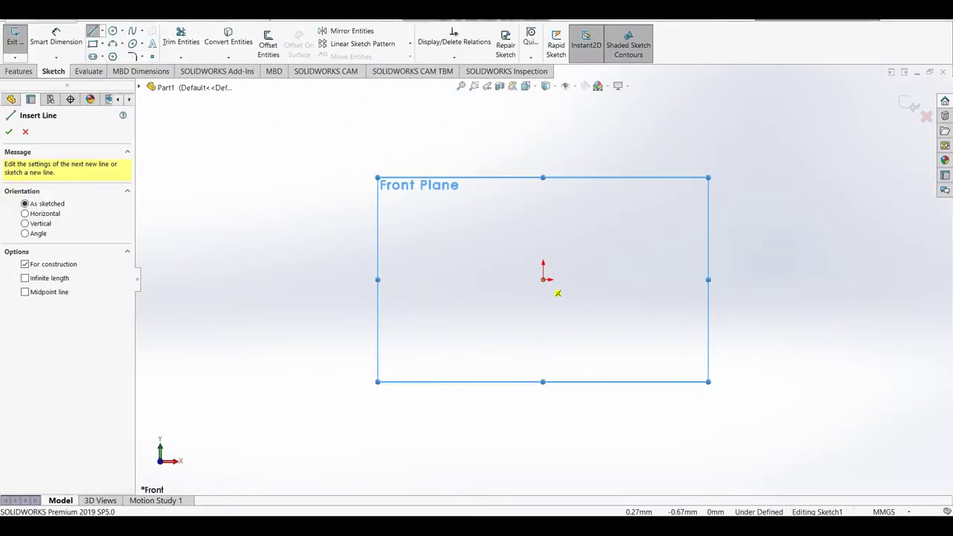
click(543, 279)
click(543, 133)
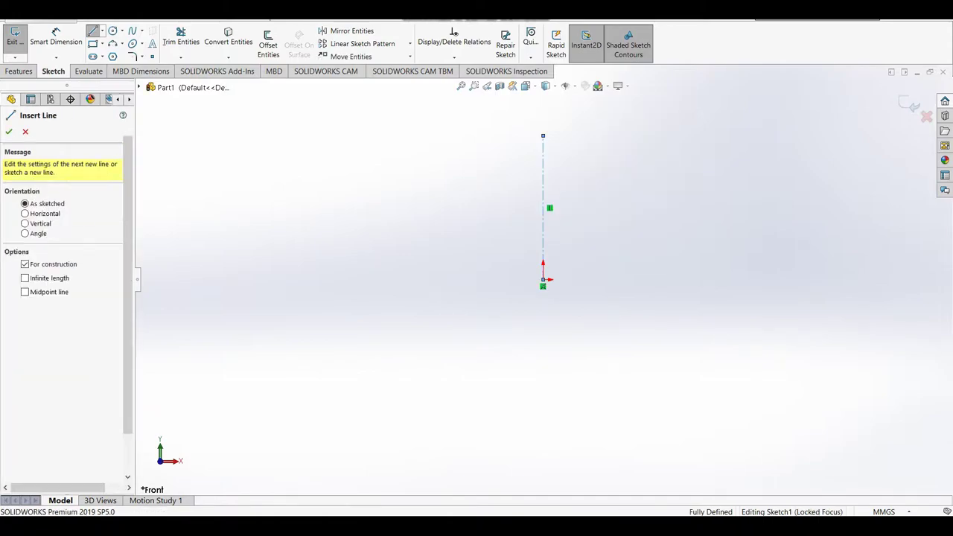
click(56, 32)
Step: Dimension the centerline to 75 mm long
click(543, 216)
click(604, 206)
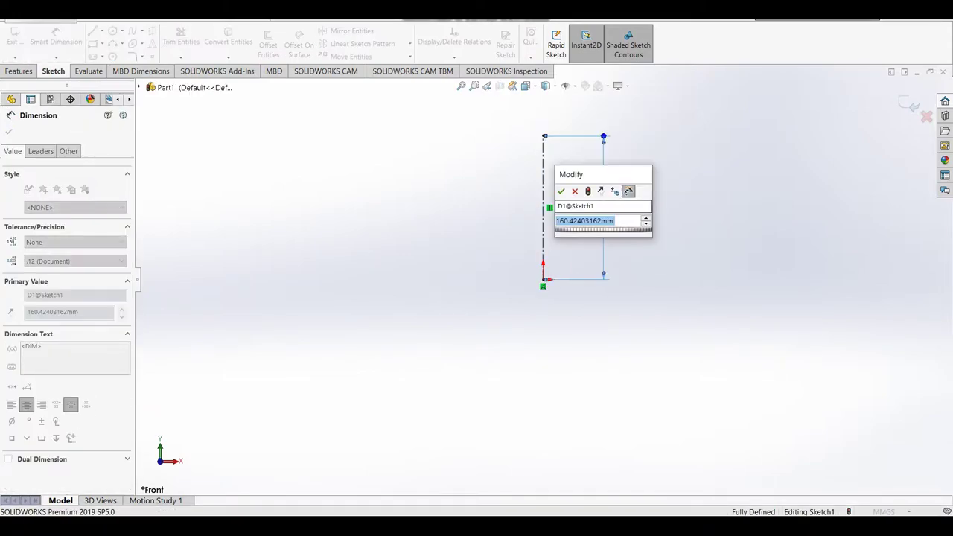
text(75)
key(Return)
scroll(520, 264, down, 3)
Step: Draw a horizontal base line left from the origin and dimension it 15 mm
key(l)
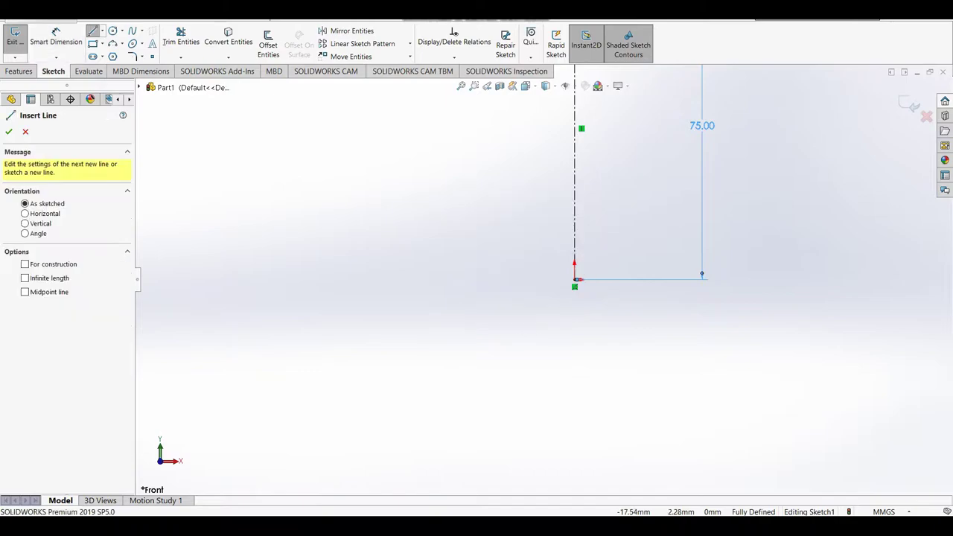
click(576, 280)
click(444, 279)
right_click(444, 280)
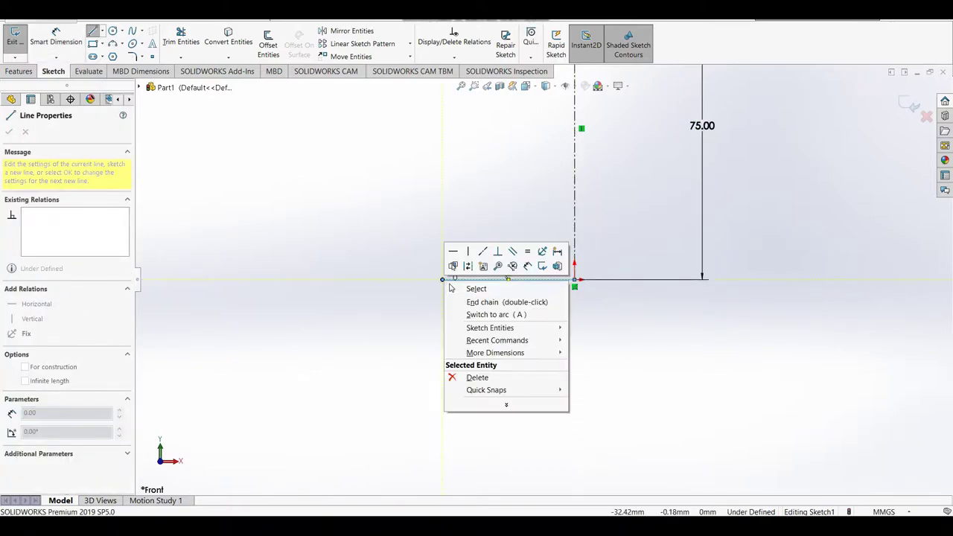
click(464, 289)
right_drag(468, 330, 468, 287)
click(509, 280)
click(497, 296)
text(15)
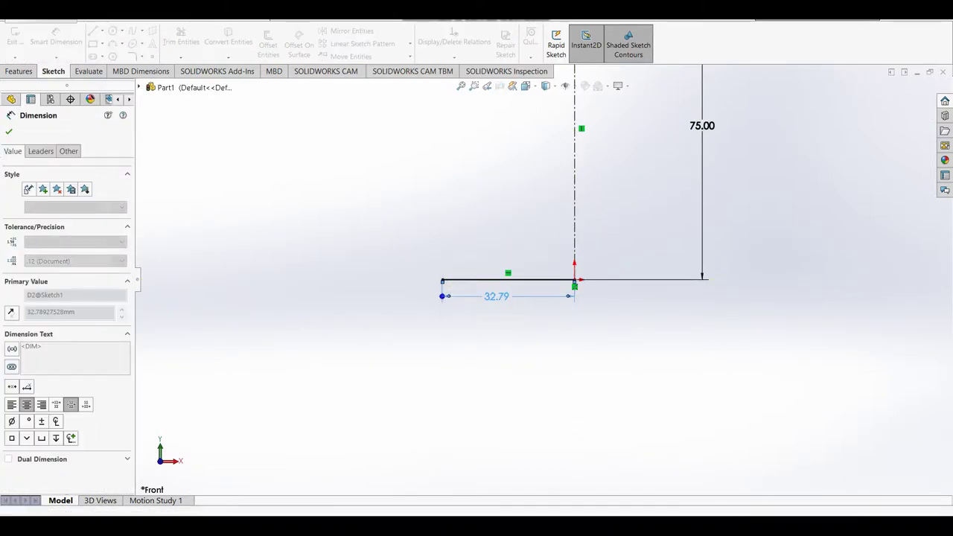
key(Return)
Step: Draw a chain of stacked vertical line segments up the axis
key(l)
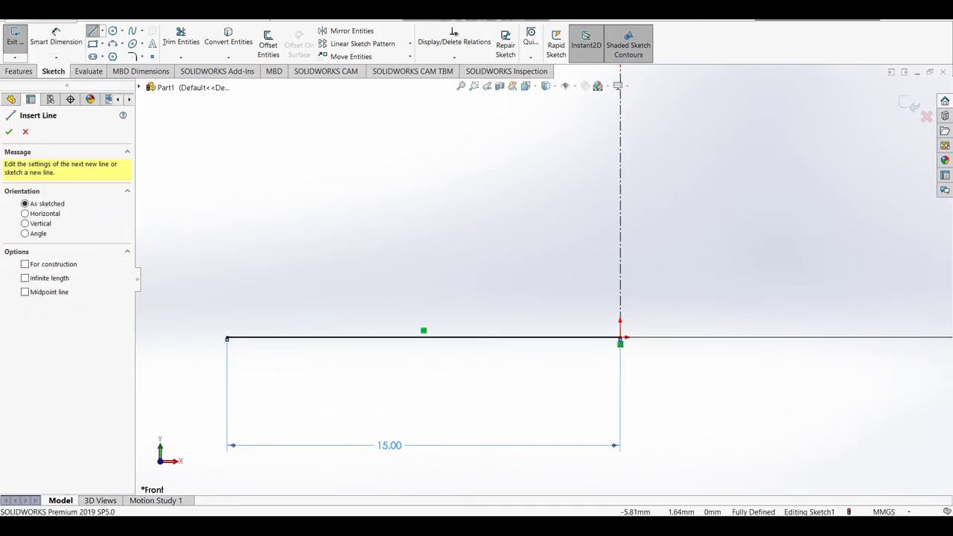
click(621, 339)
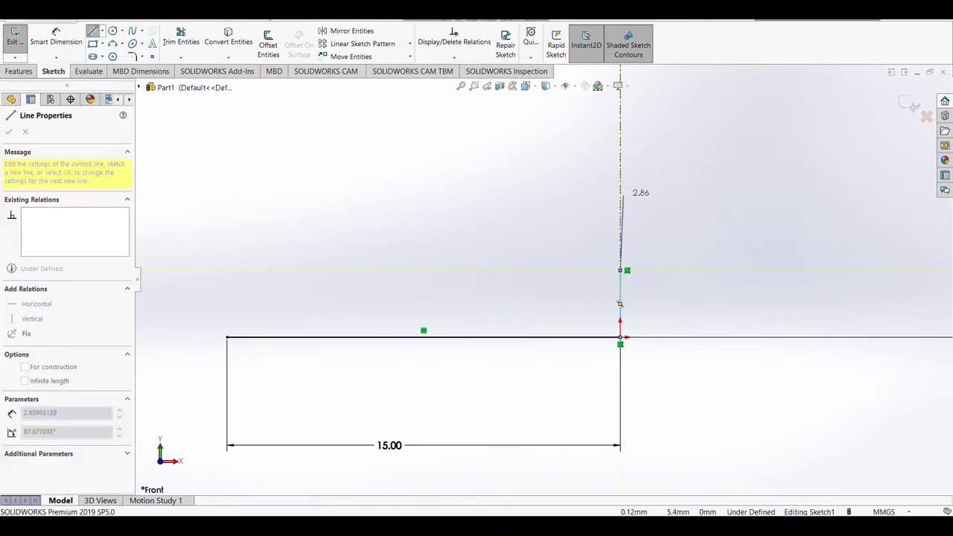
click(621, 192)
scroll(542, 277, up, 3)
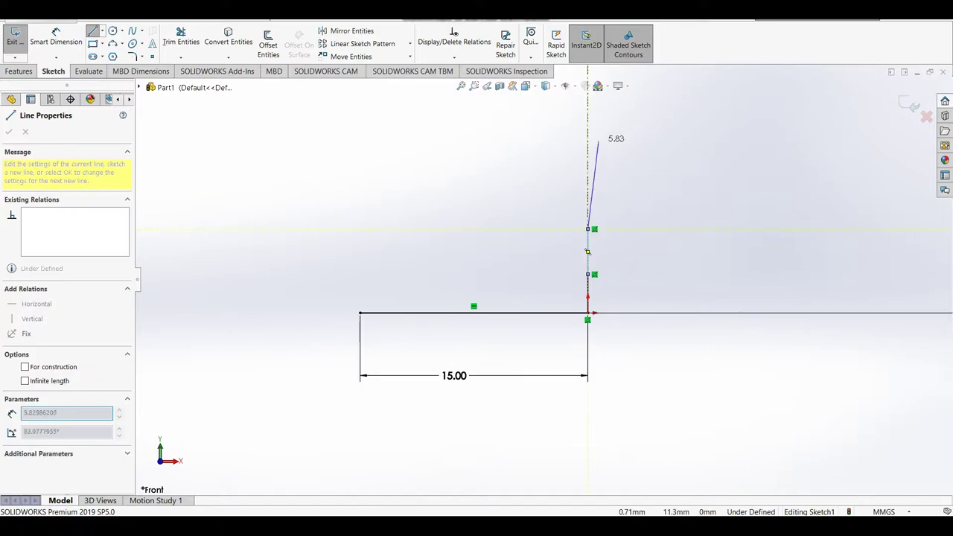
click(589, 114)
key(z)
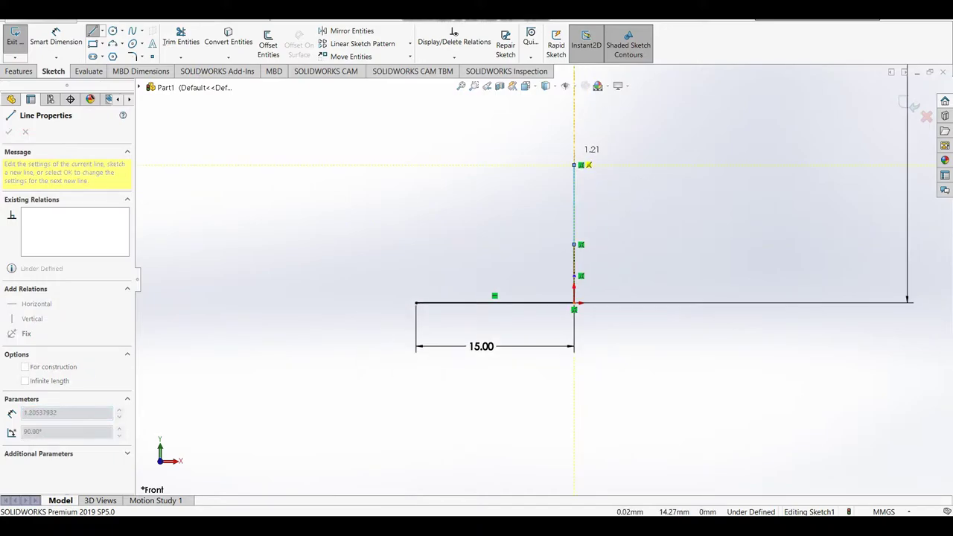
click(575, 165)
click(582, 152)
right_click(607, 112)
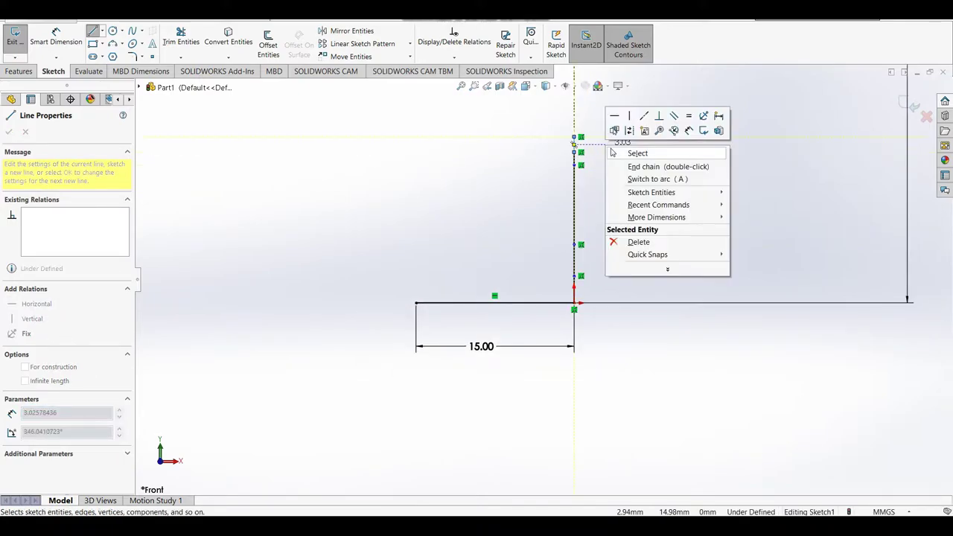
click(630, 152)
scroll(616, 309, down, 3)
Step: Dimension the lower three axis segments 3, 2 and 8.97 mm
click(56, 36)
click(556, 279)
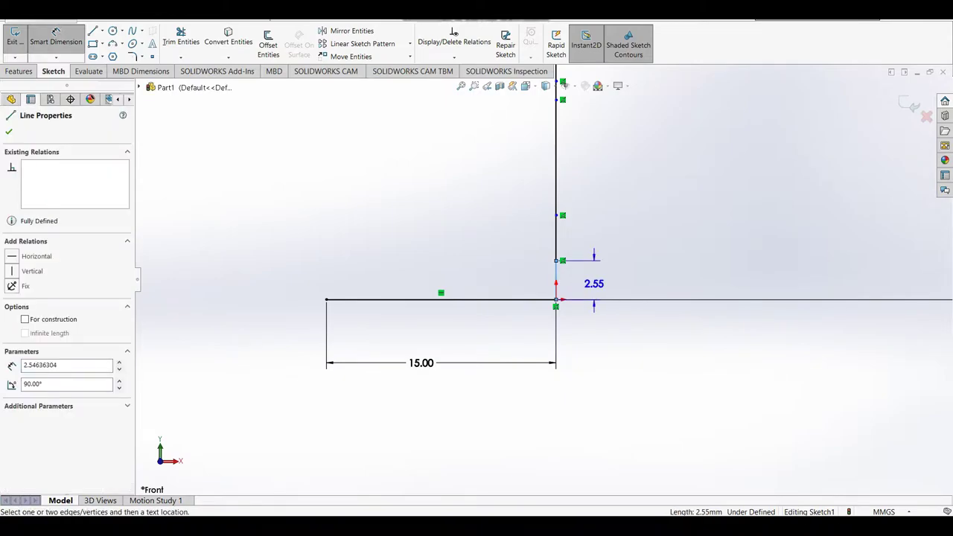
click(593, 284)
text(3)
key(Return)
click(557, 234)
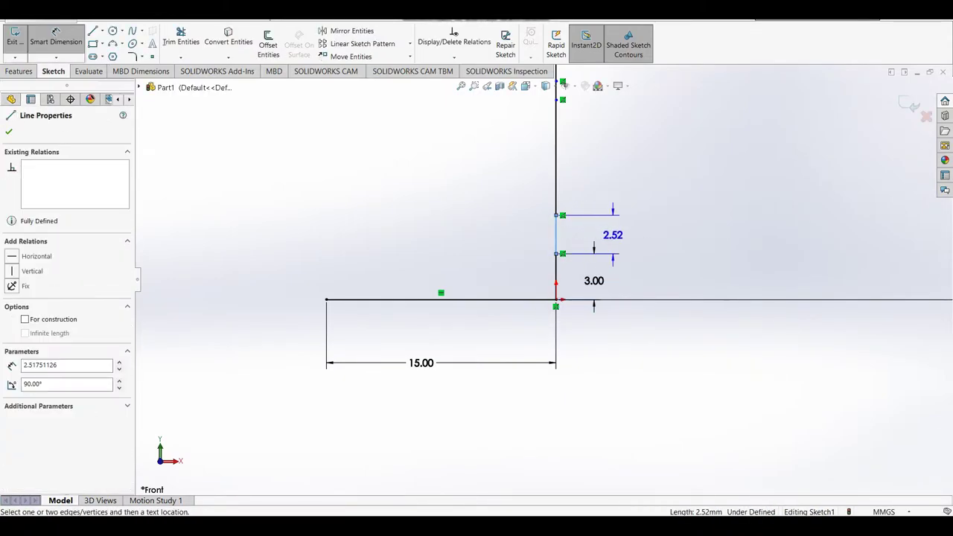
click(615, 237)
text(2)
key(Return)
click(556, 164)
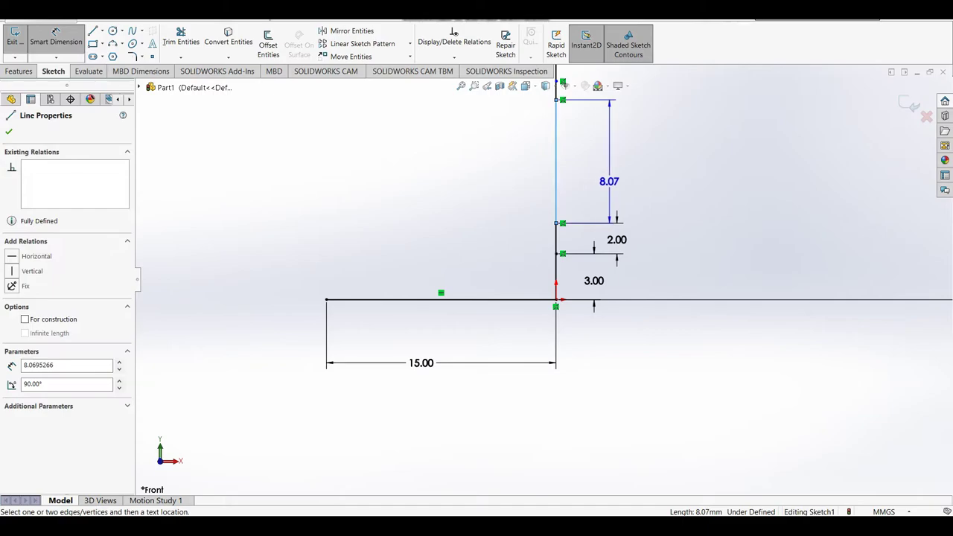
click(610, 179)
key(Return)
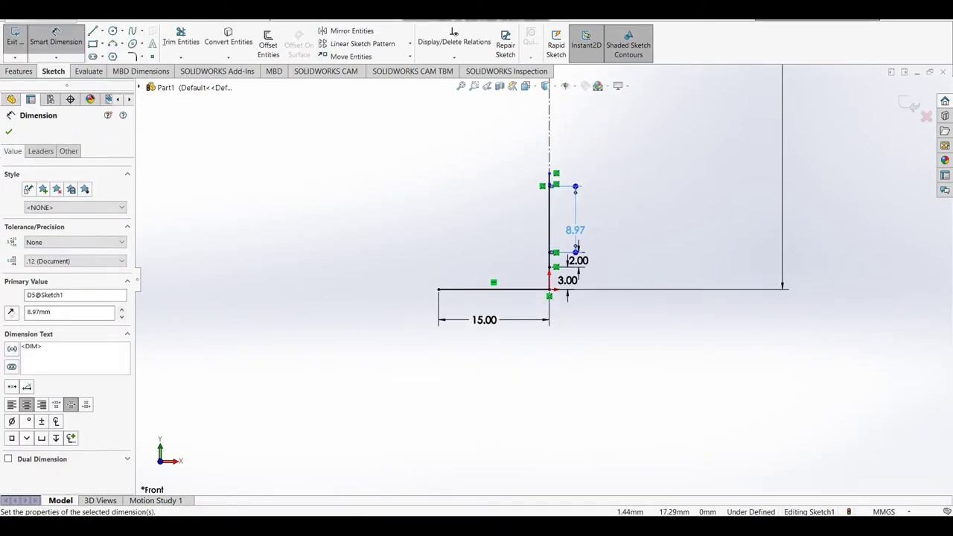
Step: Dimension the upper two axis segments 1 and 2 mm
scroll(566, 223, down, 5)
click(483, 229)
click(693, 220)
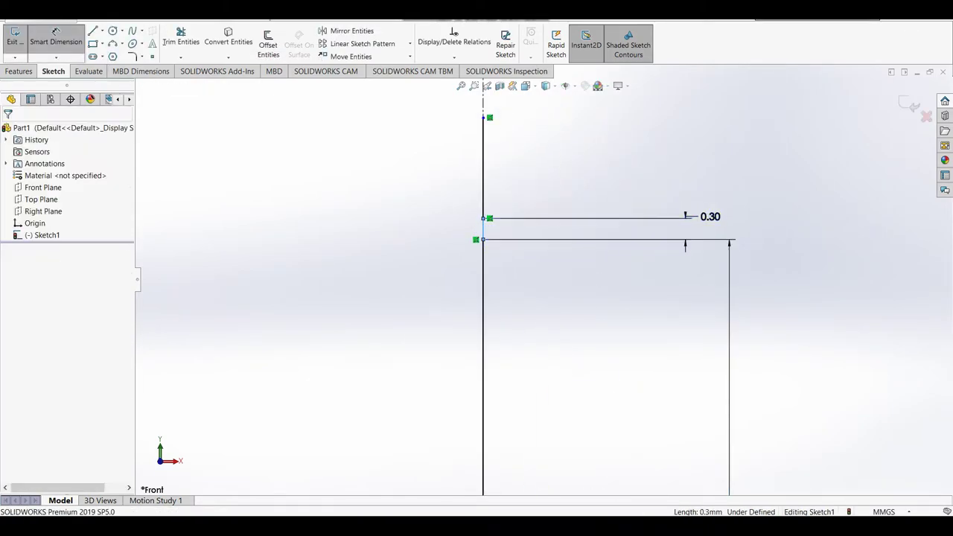
text(1)
key(Return)
click(482, 142)
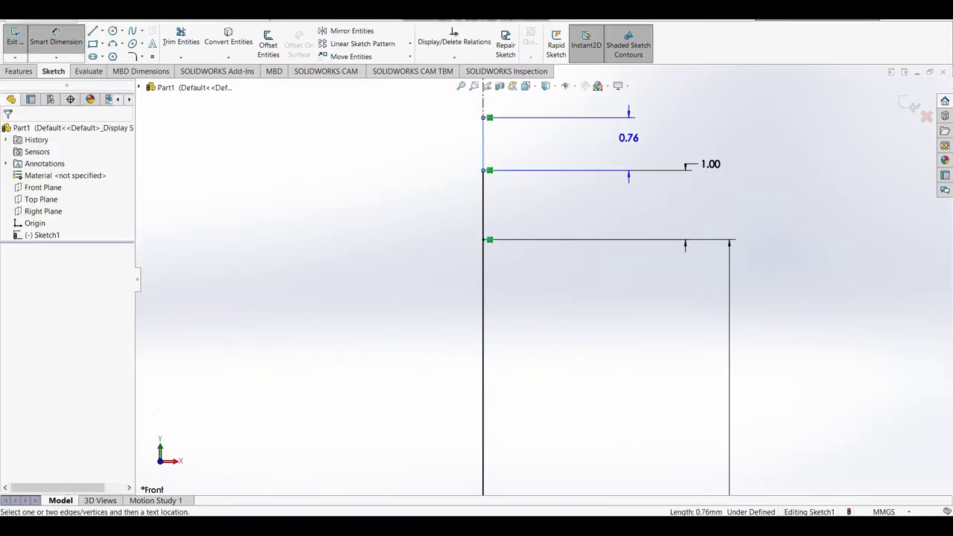
click(628, 166)
text(2)
key(Return)
scroll(566, 298, up, 3)
Step: Close the 15 by 3 mm base rectangle with a top and left edge
key(l)
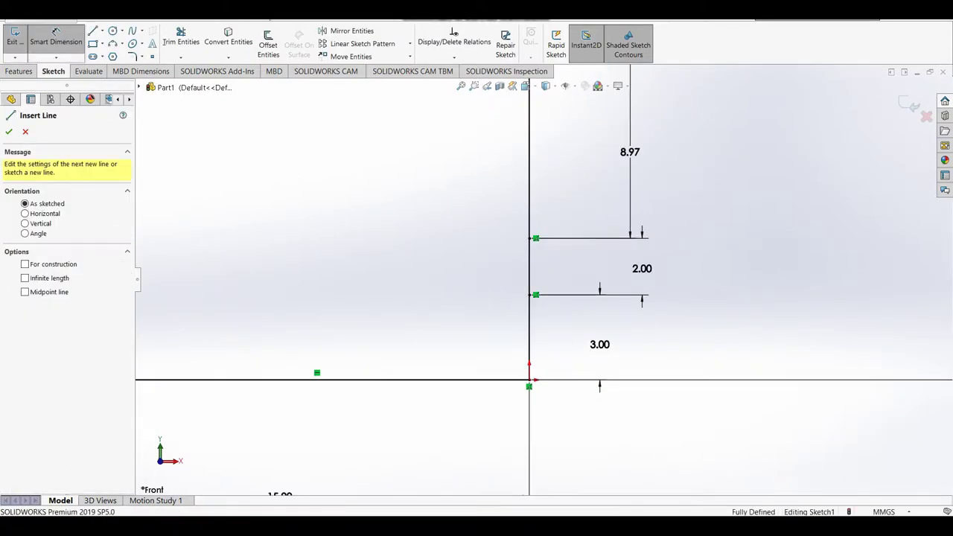
click(536, 295)
scroll(537, 295, up, 3)
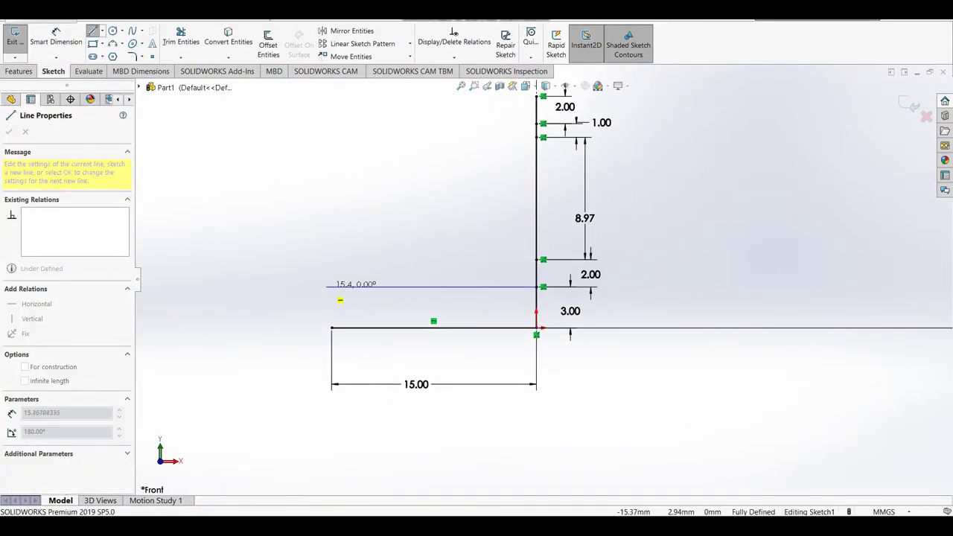
click(332, 286)
click(331, 328)
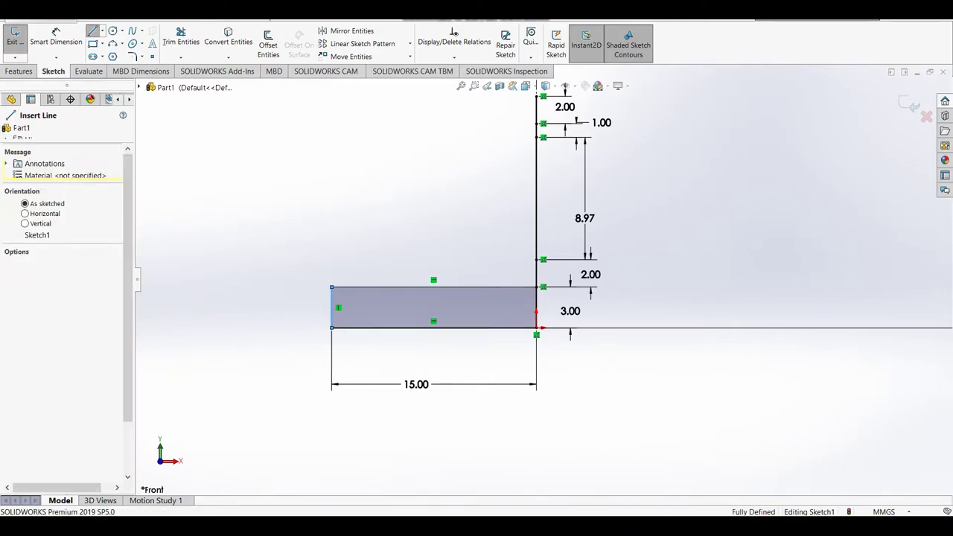
Step: Draw a horizontal ledge line at the next axis vertex and dimension it 13 mm
click(536, 260)
click(378, 260)
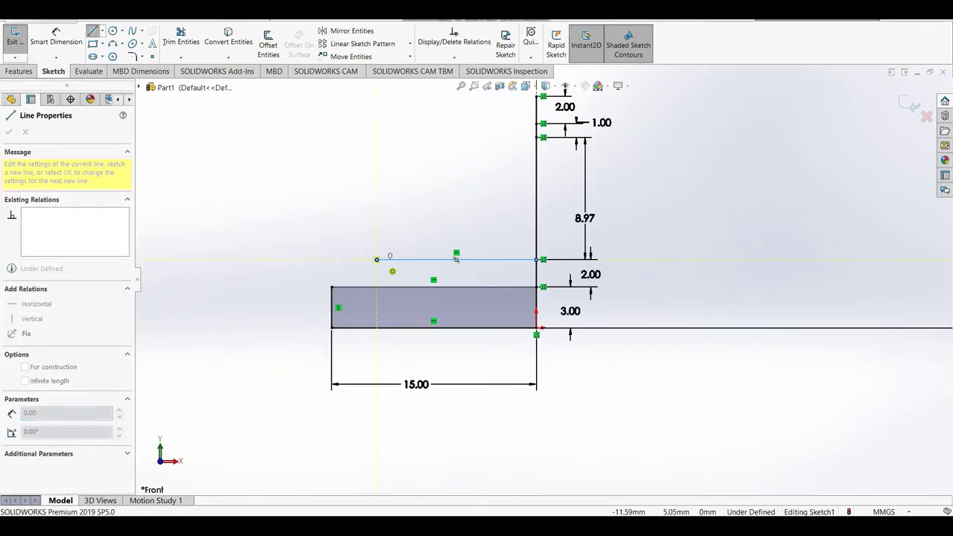
click(55, 37)
click(447, 259)
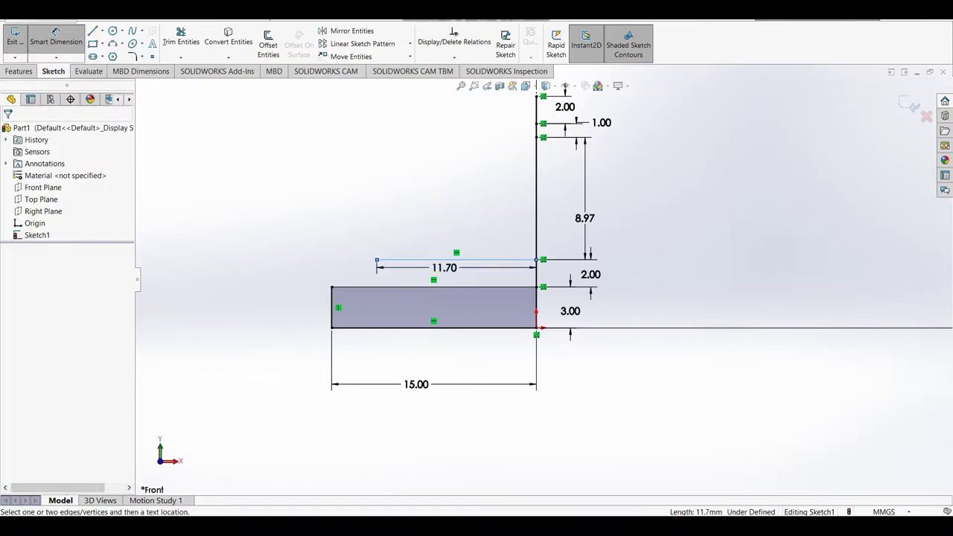
click(447, 267)
text(13)
key(Return)
Step: Join the 13 mm line's end to the rectangle's top-left corner with a slanted line
key(l)
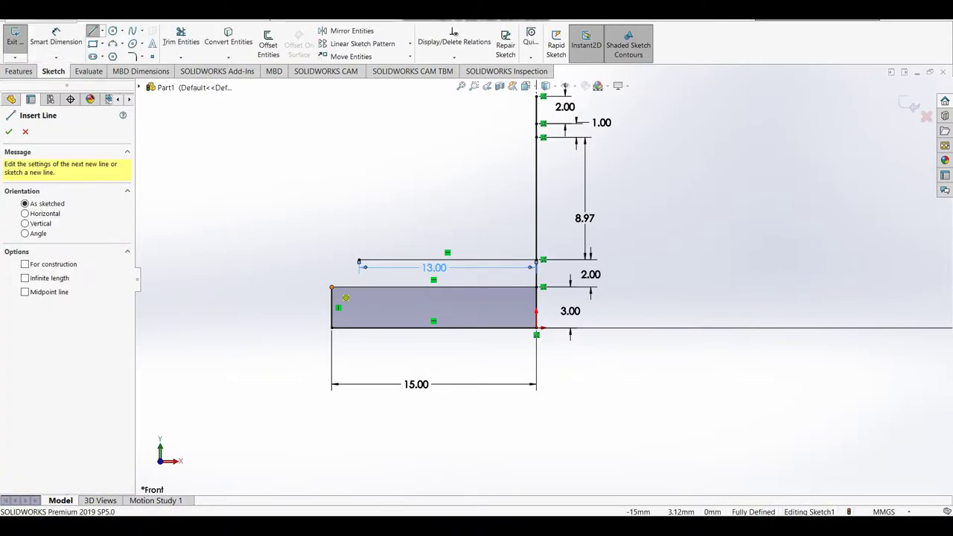
click(332, 287)
click(359, 262)
right_click(365, 247)
click(383, 256)
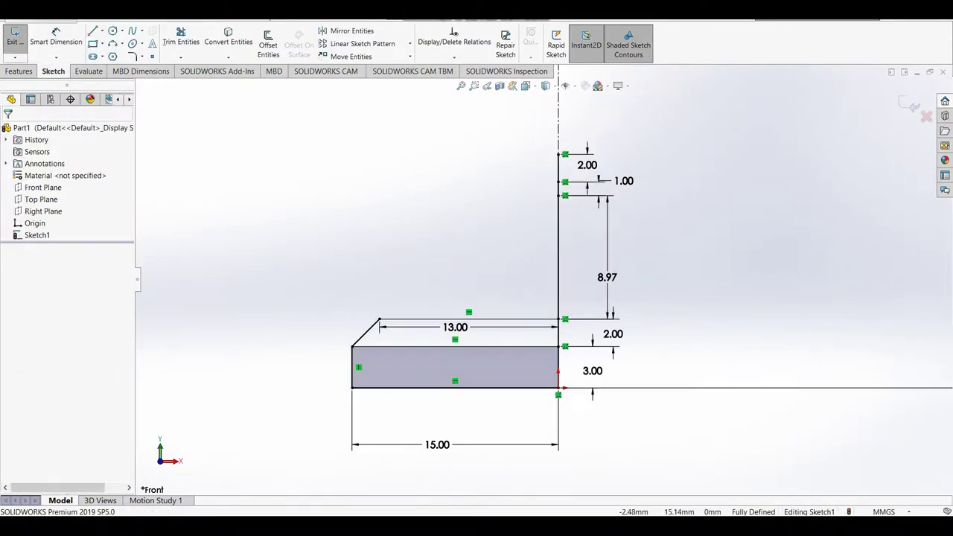
Step: Draw a horizontal line from the top of the 8.97 segment and dimension it 10 mm
key(l)
click(559, 196)
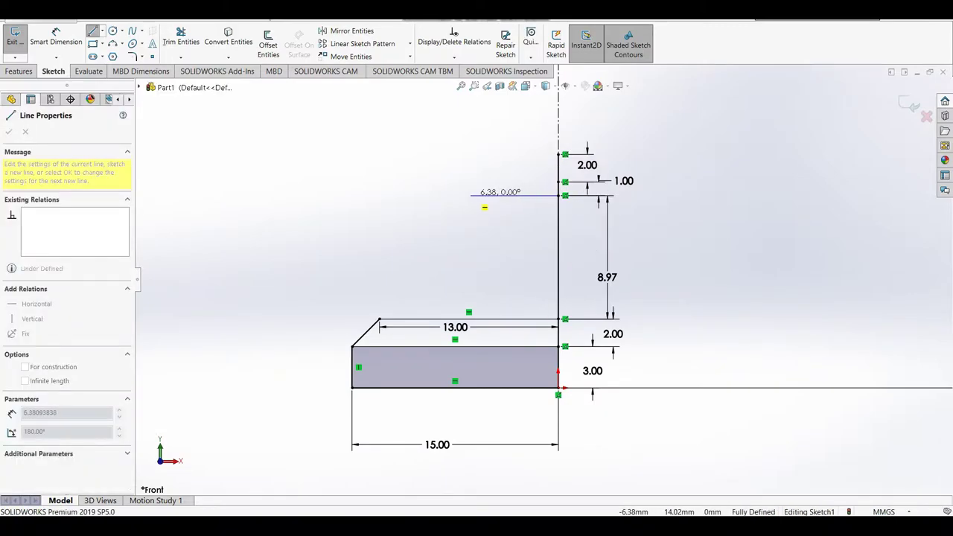
click(429, 195)
right_click(432, 160)
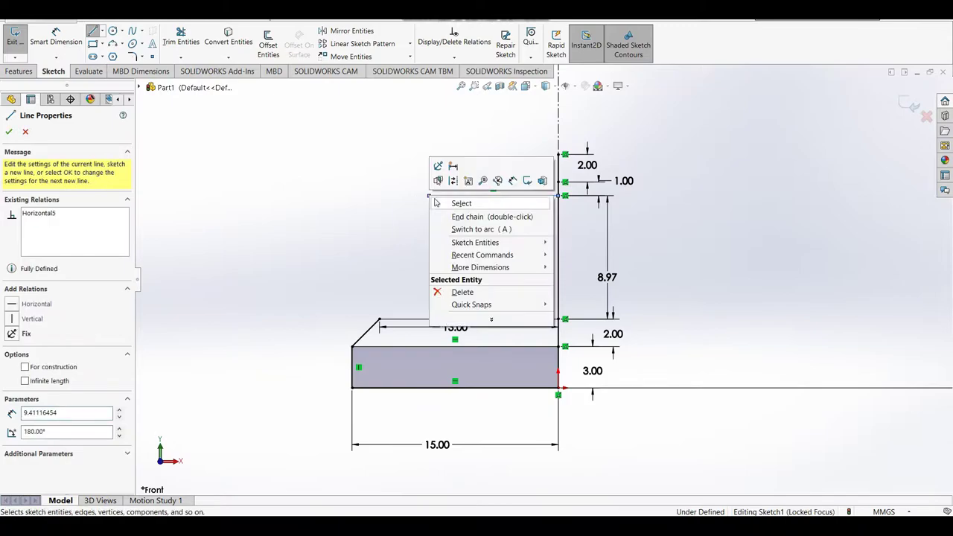
click(457, 179)
right_drag(462, 221, 462, 165)
click(492, 195)
click(455, 226)
text(10)
key(Return)
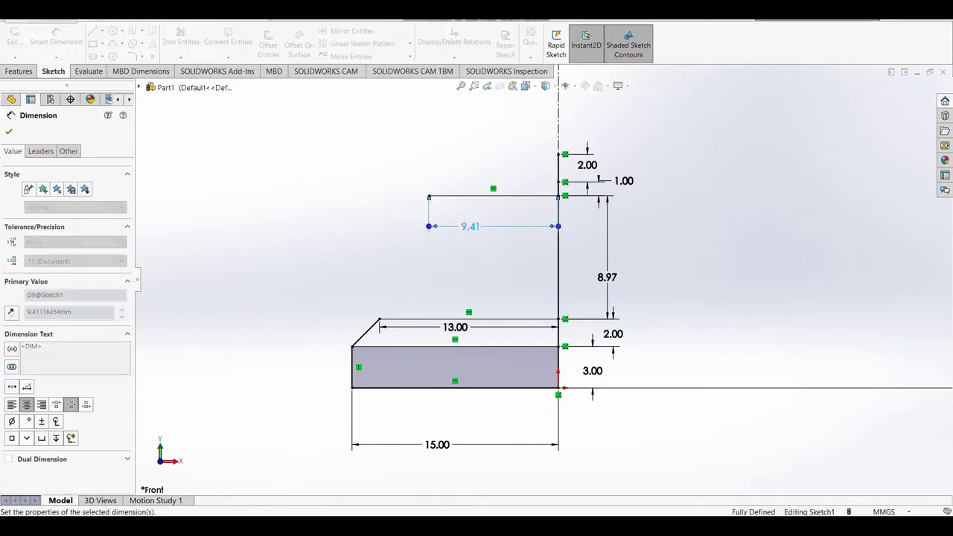
key(Escape)
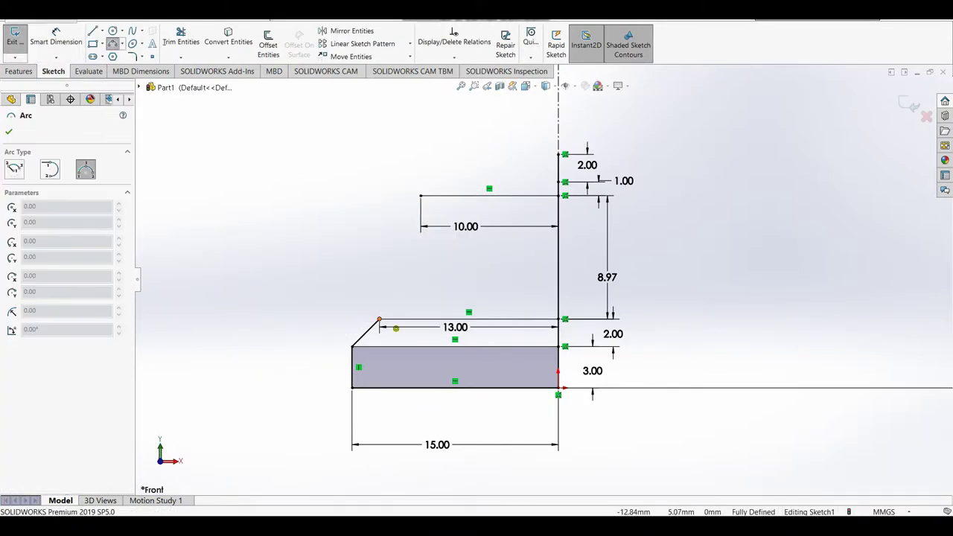
Step: Finish the arc between the 13 and 10 mm lines and dimension it R6
click(420, 224)
right_click(390, 191)
click(428, 215)
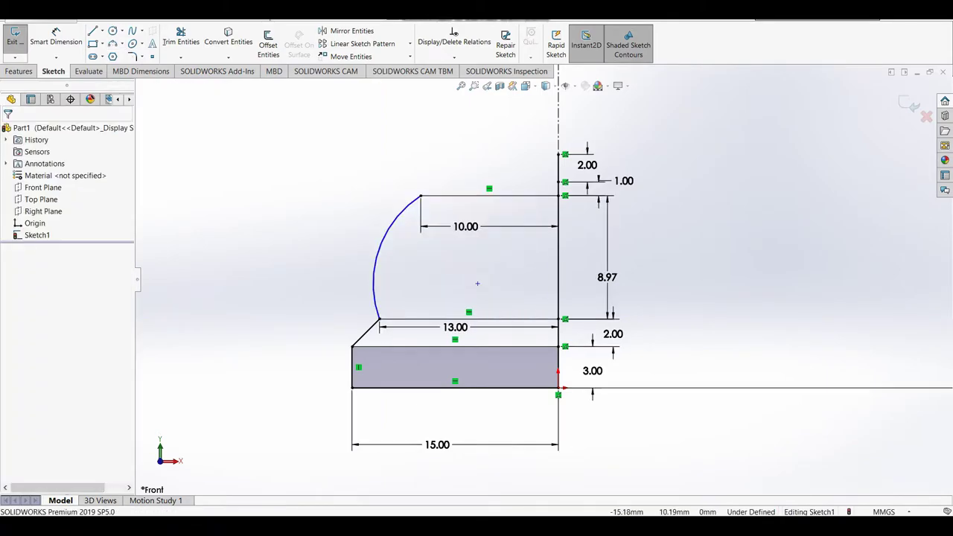
right_drag(417, 246, 417, 194)
click(376, 246)
click(343, 241)
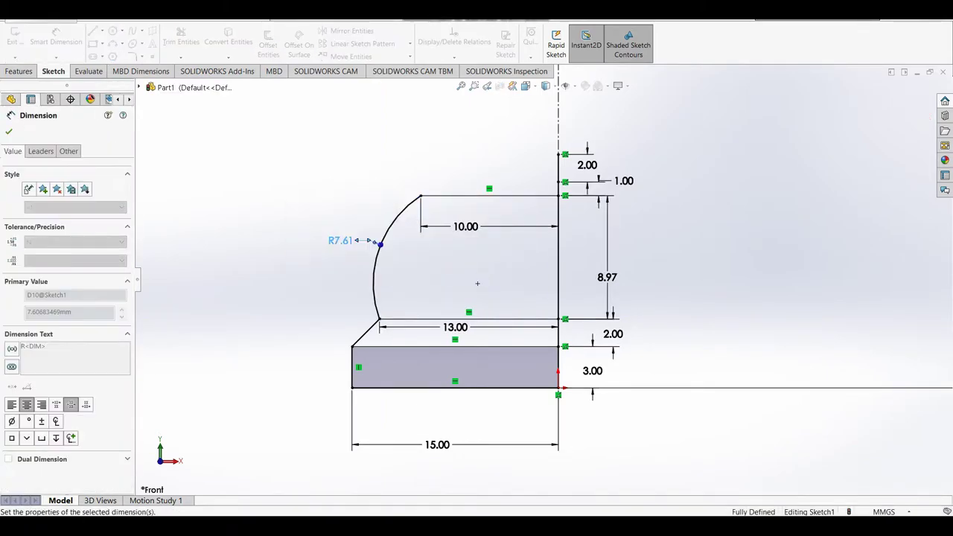
text(6)
key(Return)
scroll(534, 436, down, 3)
Step: Draw a horizontal line from the axis with a short drop to the arc's end, forming the 1.00 step
key(l)
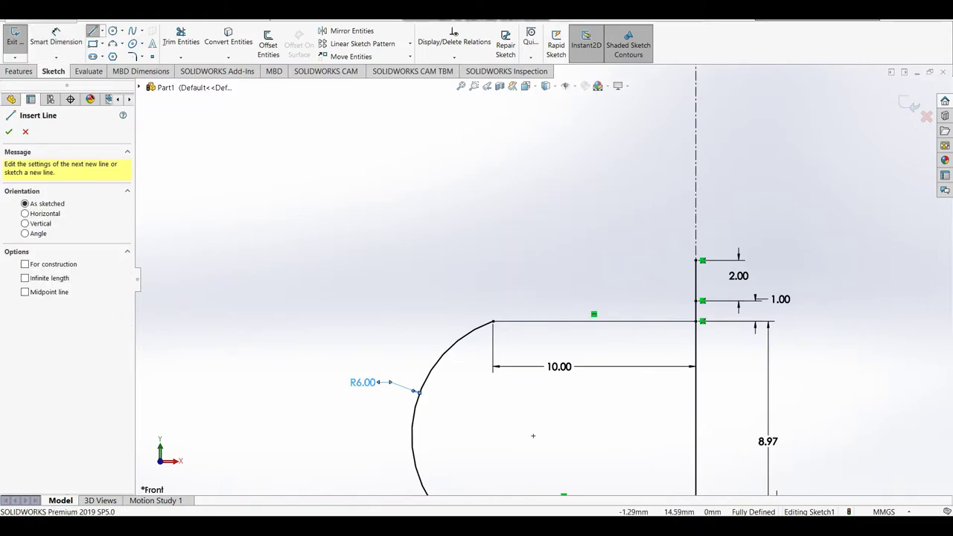
click(695, 301)
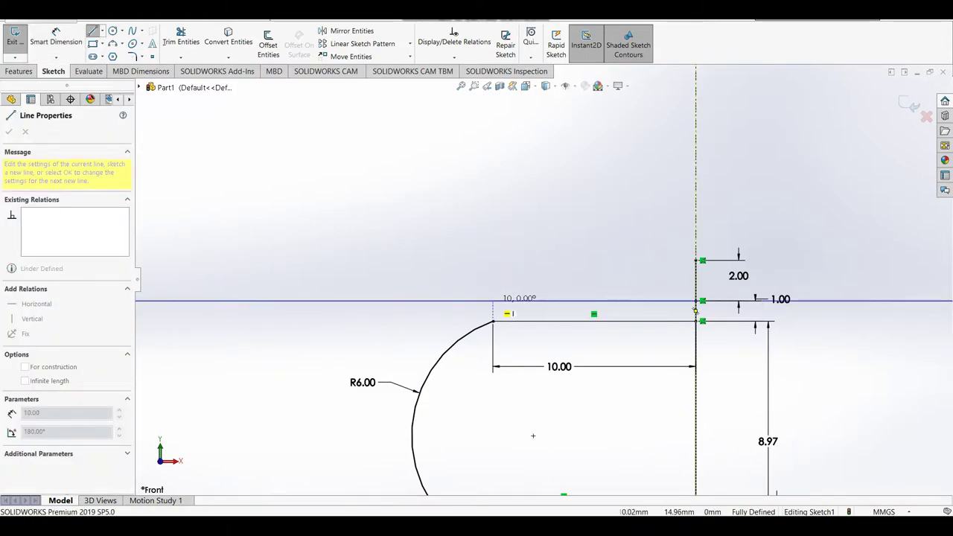
click(493, 301)
click(493, 321)
Step: Draw the top line from the axis with a tangent arc rounding down to the step line
click(702, 260)
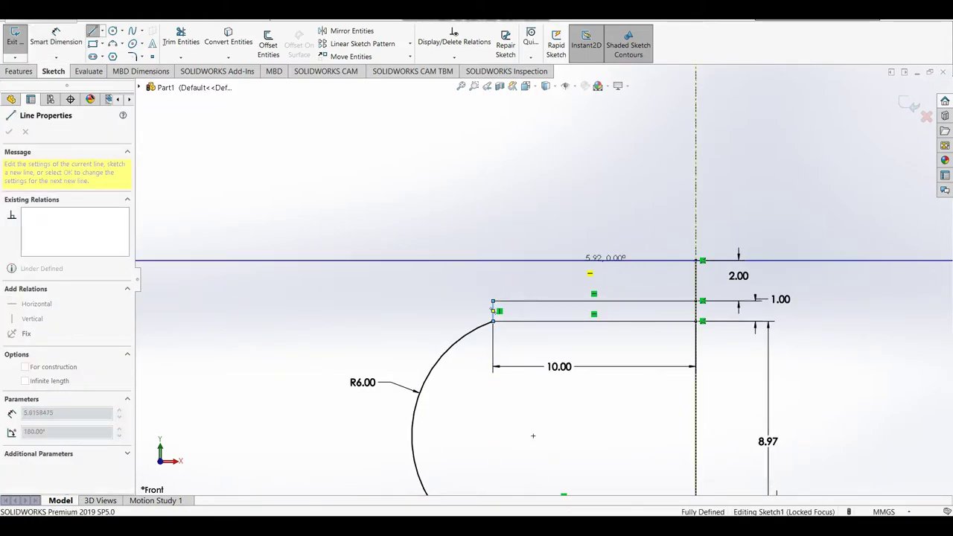
click(534, 260)
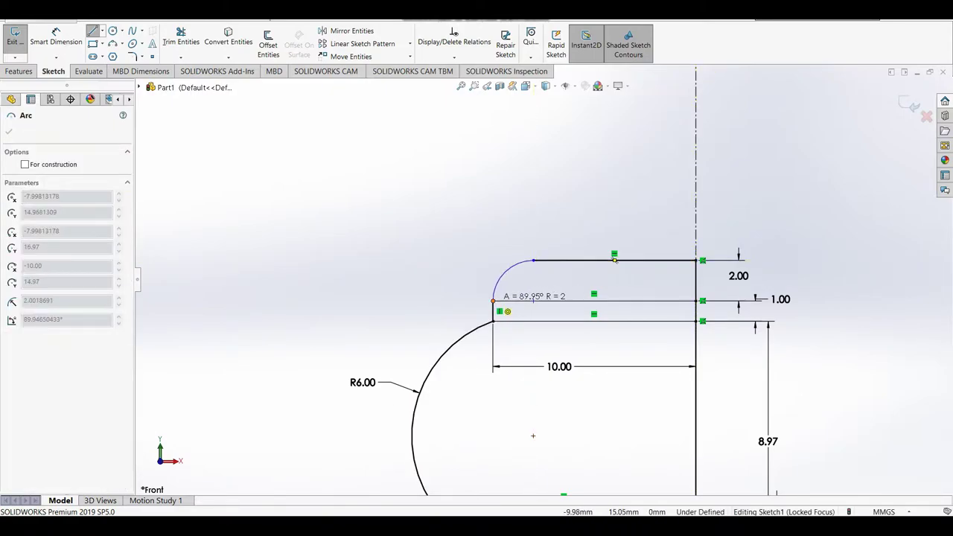
click(493, 301)
right_click(495, 273)
click(522, 285)
right_click(476, 399)
scroll(575, 288, up, 5)
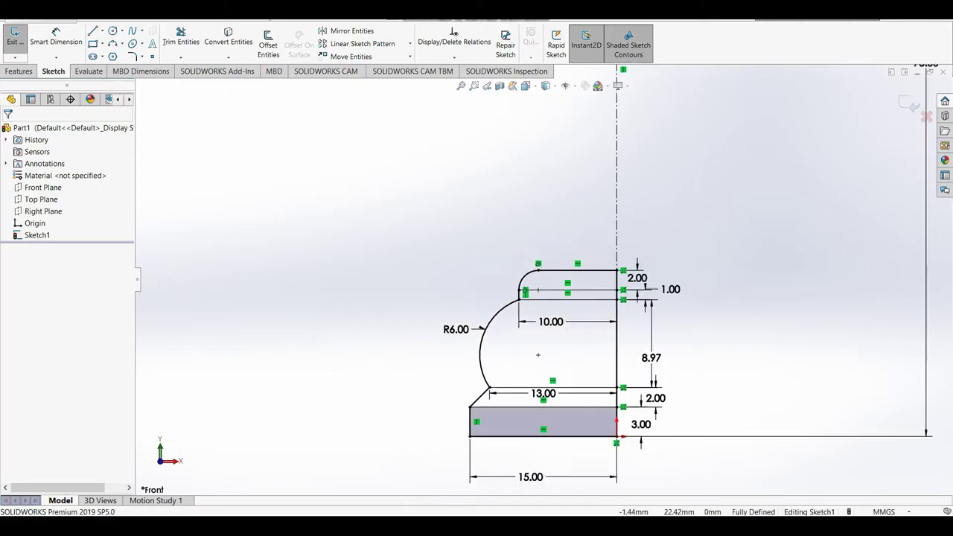
scroll(528, 283, up, 3)
scroll(469, 485, down, 4)
scroll(635, 110, down, 1)
Step: Extend the axis with a vertical line dimensioned 31.02 mm
key(l)
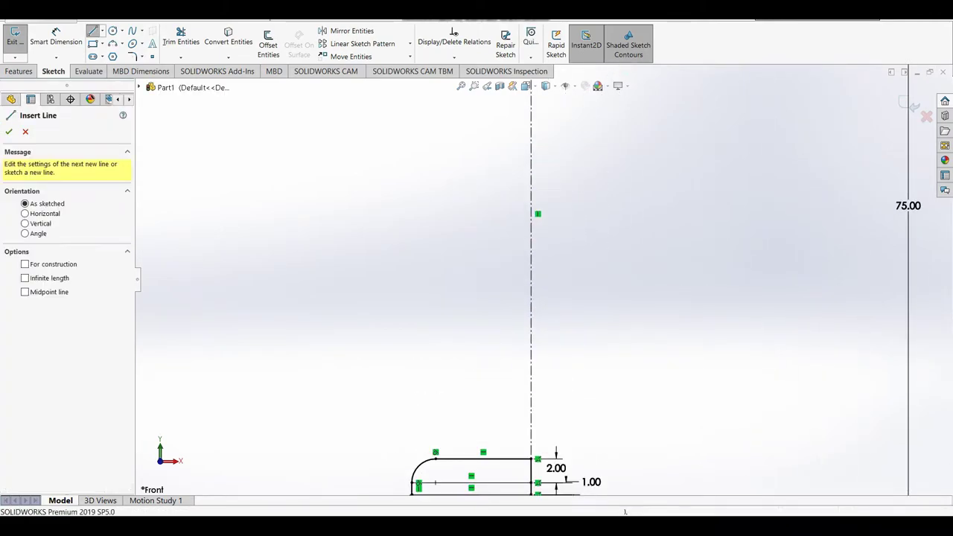
click(532, 459)
click(543, 137)
right_click(545, 125)
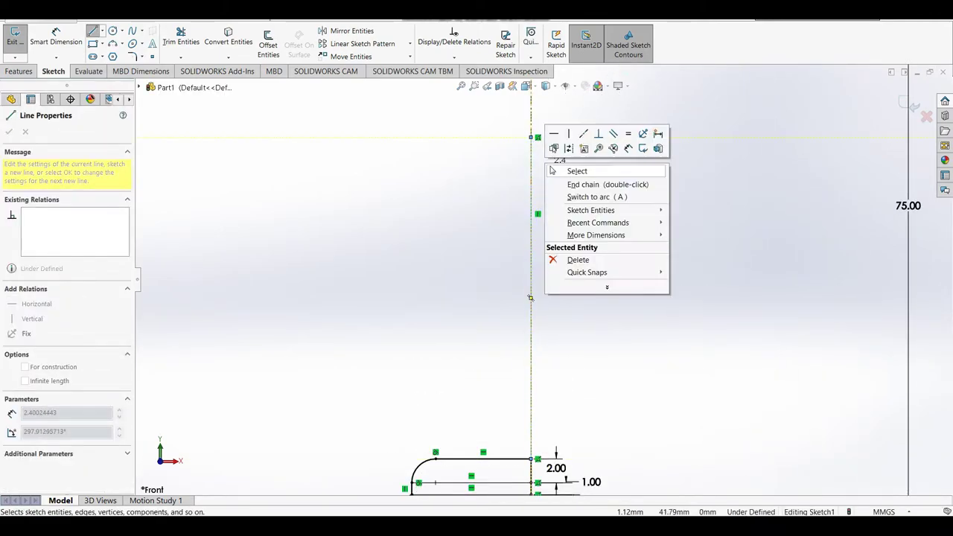
click(564, 168)
click(55, 37)
click(585, 275)
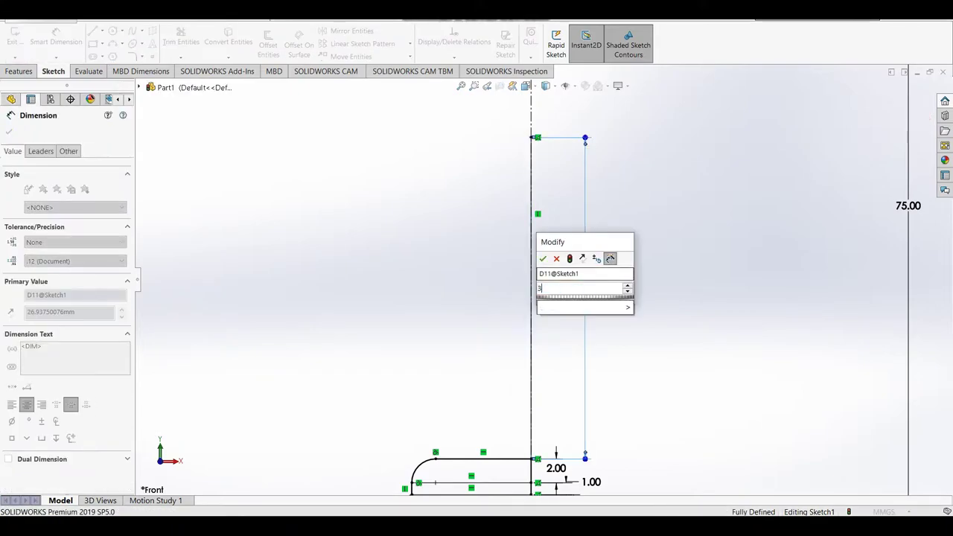
text(31.02)
key(Return)
scroll(553, 278, up, 2)
scroll(528, 281, down, 1)
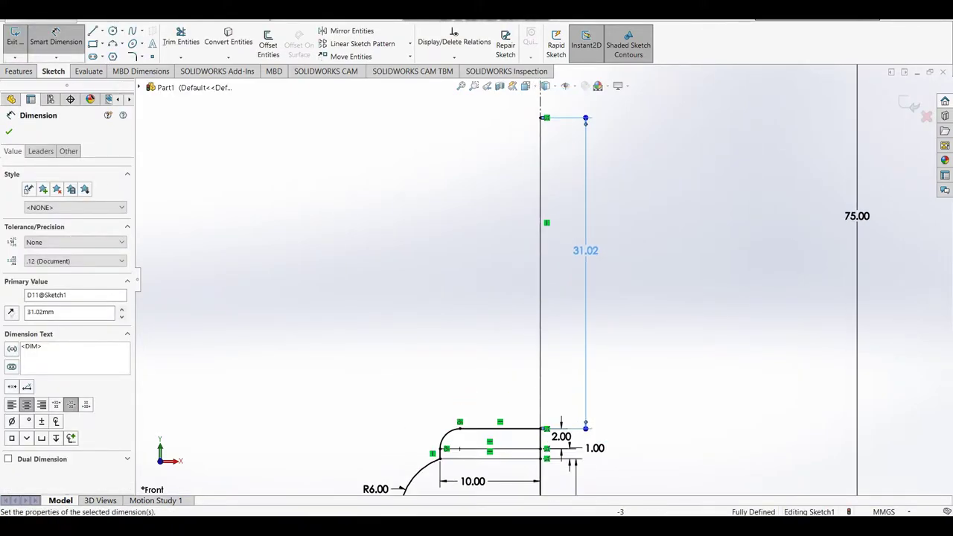
Step: Draw a horizontal top line from the axis end and dimension it 7.50 mm
click(132, 43)
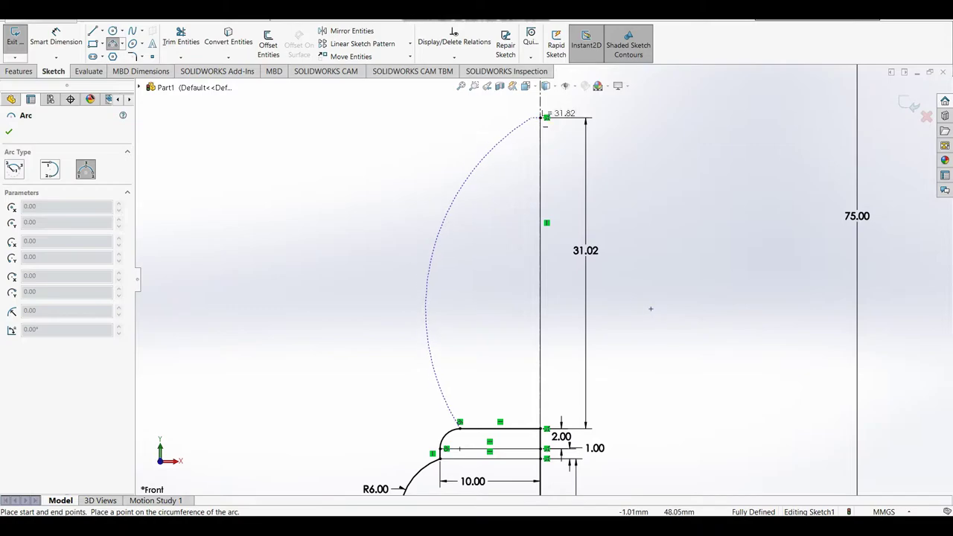
key(Escape)
click(93, 31)
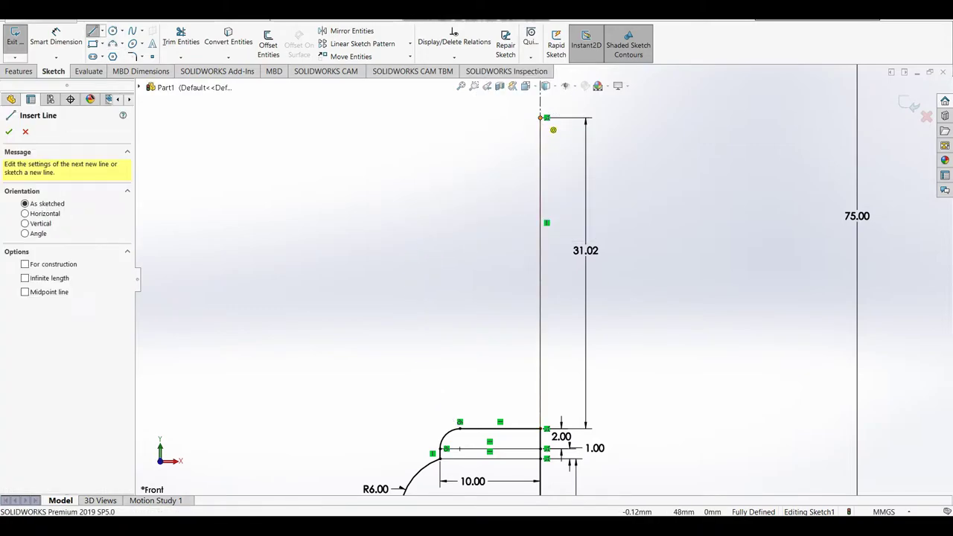
click(547, 117)
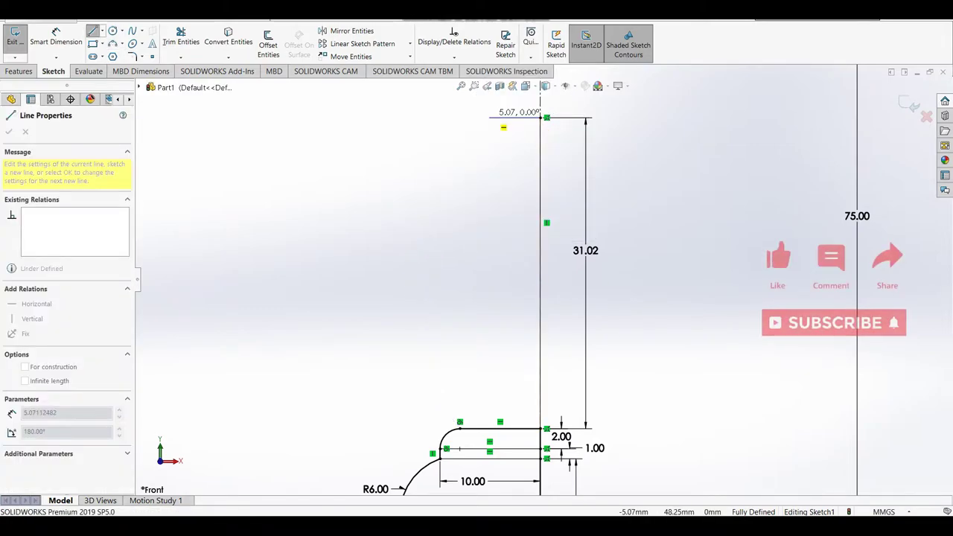
click(474, 117)
key(Escape)
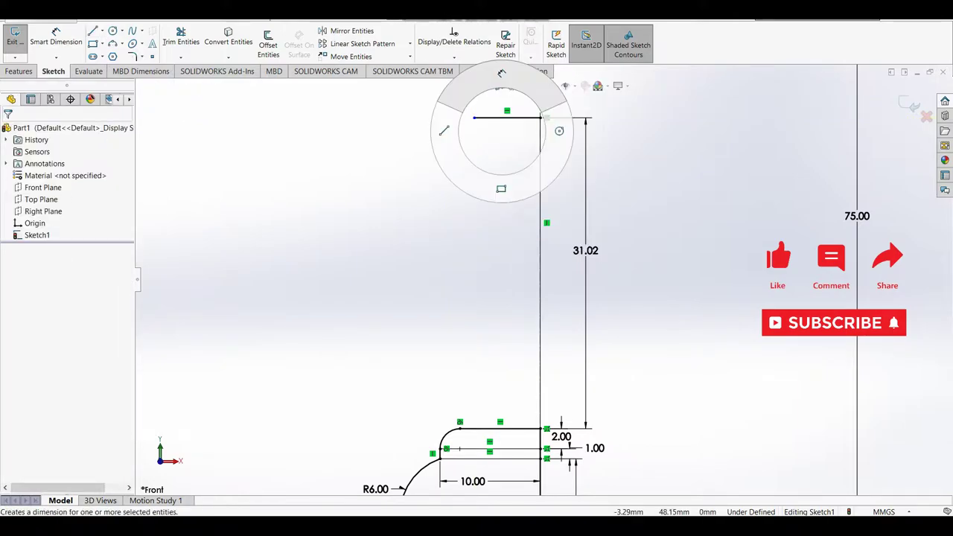
right_drag(504, 132, 504, 78)
click(506, 133)
text(7.5)
key(Return)
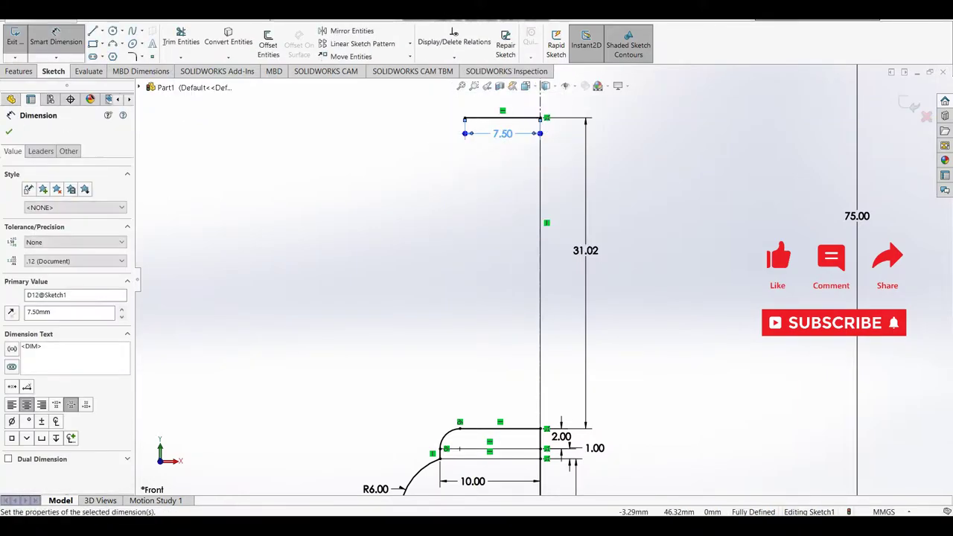
Step: Connect the top line's end down to the rounded edge with a 3 Point Arc dimensioned R45
right_drag(507, 133, 480, 149)
click(465, 117)
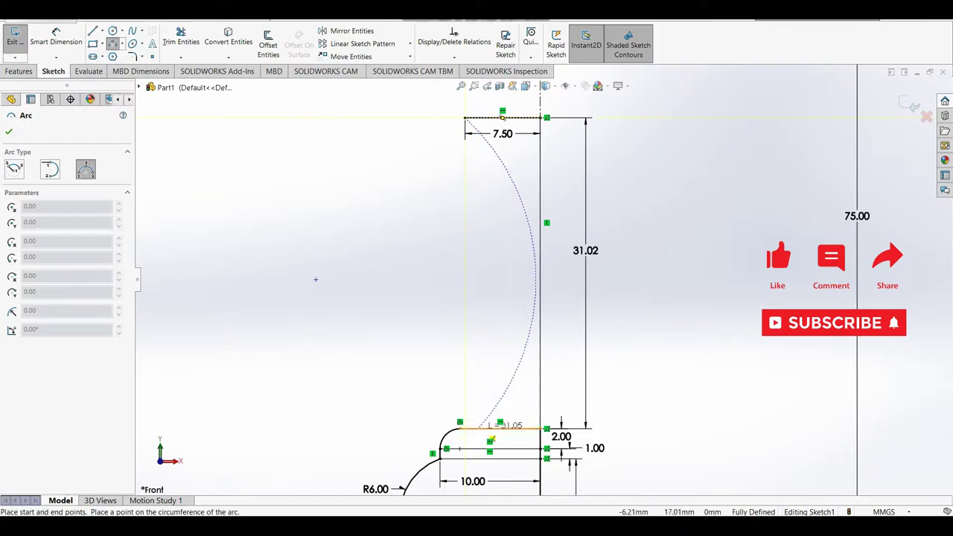
click(459, 423)
click(490, 270)
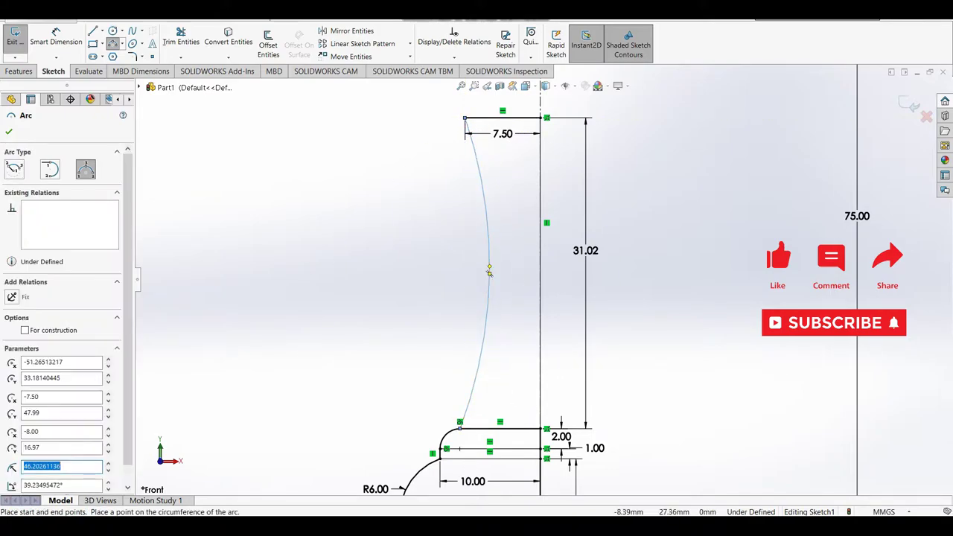
click(56, 37)
click(488, 283)
click(436, 298)
Step: Apply the 45 mm radius dimension
text(45)
key(Return)
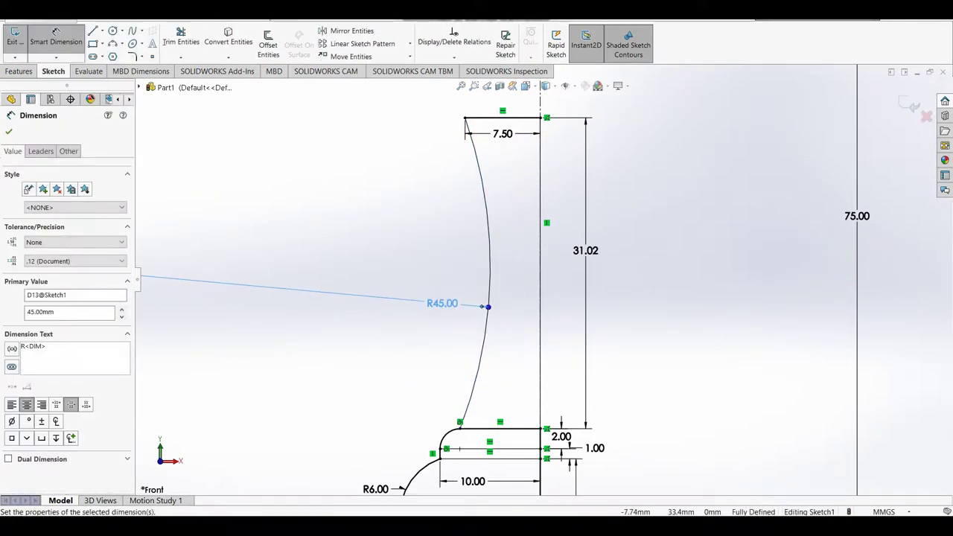
scroll(670, 392, up, 3)
scroll(572, 216, down, 5)
Step: Draw a short vertical and horizontal line above the 7.50 line, dimensioned 3.94 high and 8.50 long
key(l)
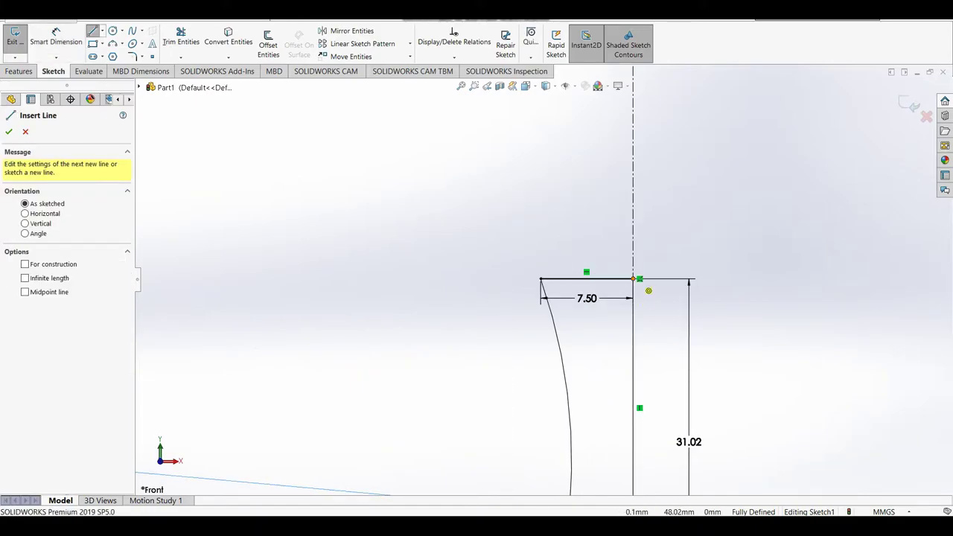
click(633, 238)
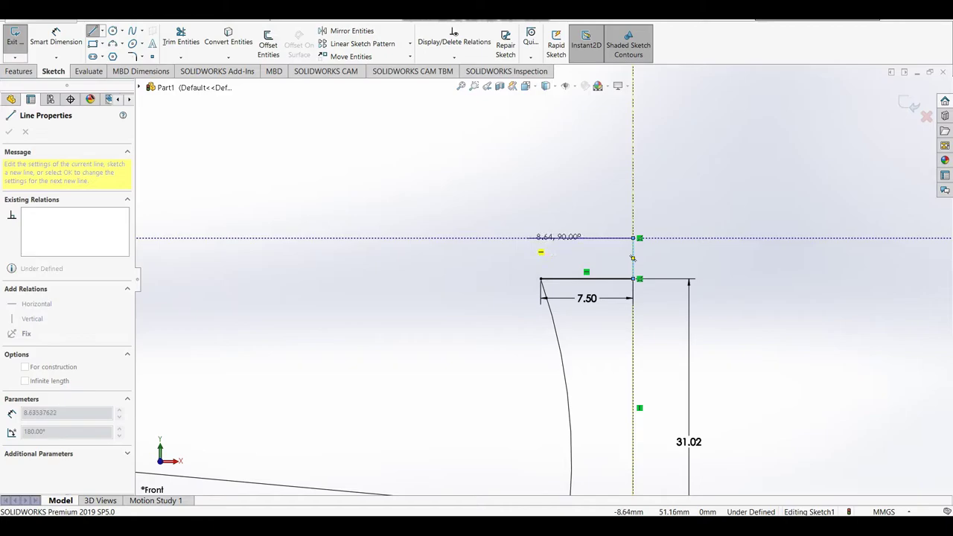
right_click(527, 239)
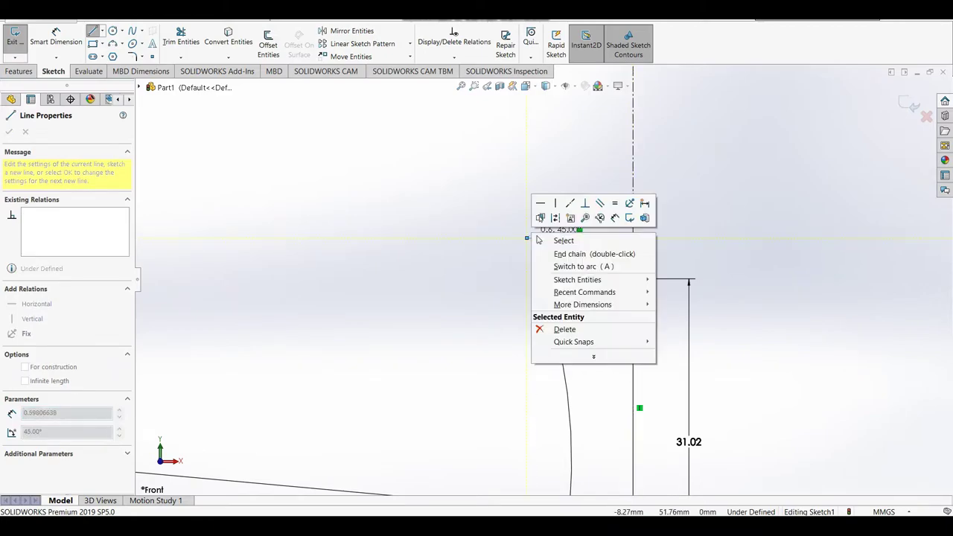
click(559, 238)
click(56, 37)
click(728, 254)
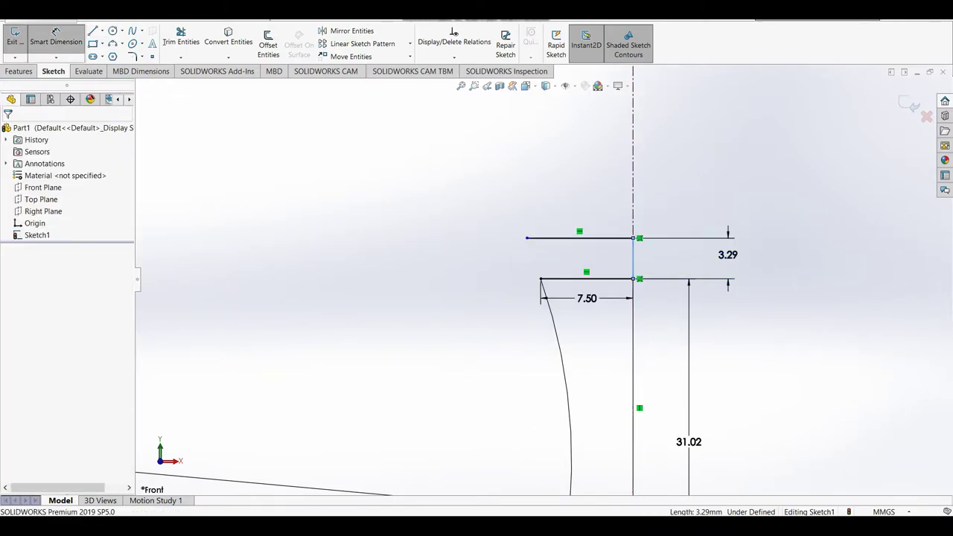
text(3.94)
key(Return)
click(580, 231)
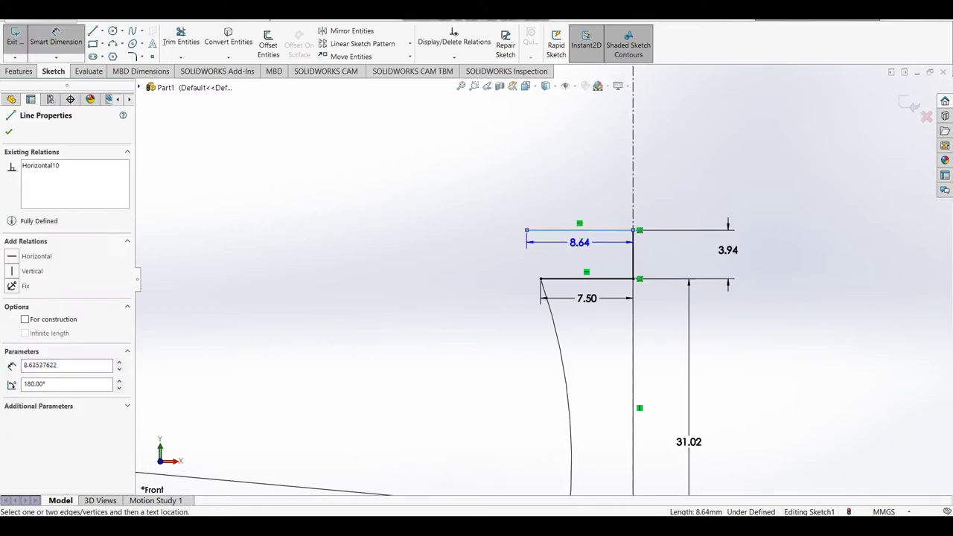
click(581, 244)
text(5)
key(Return)
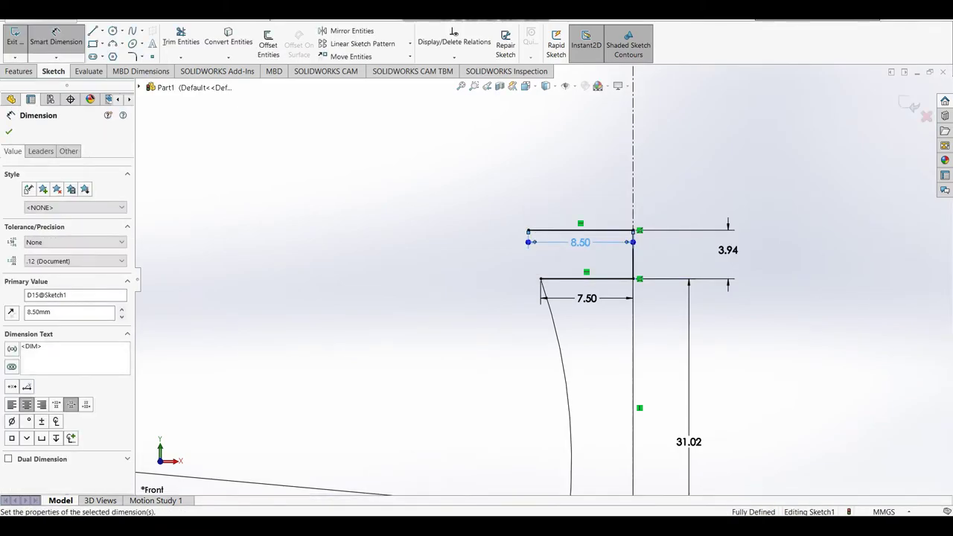
Step: Draw a three-point arc joining the left ends of the 8.50 and 7.50 lines
key(a)
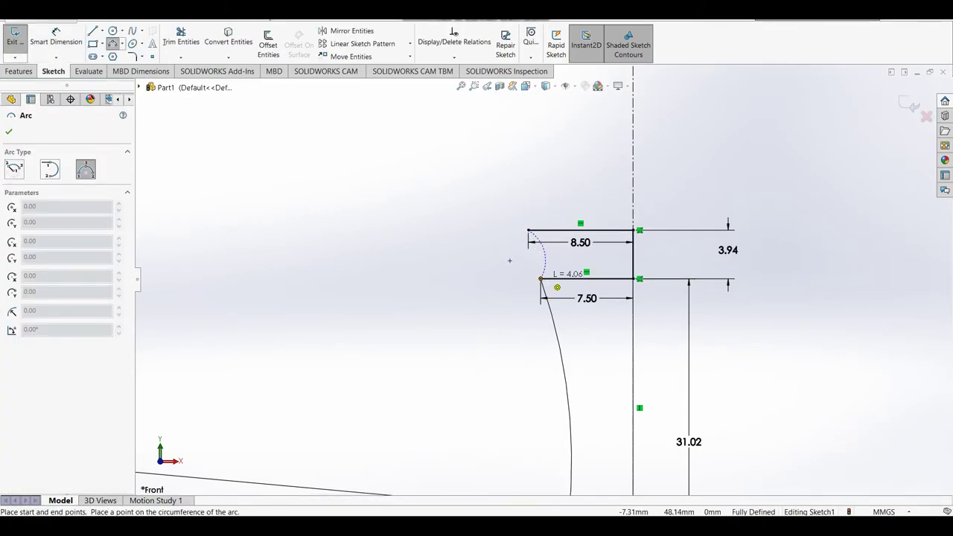
click(519, 253)
right_click(491, 240)
click(547, 251)
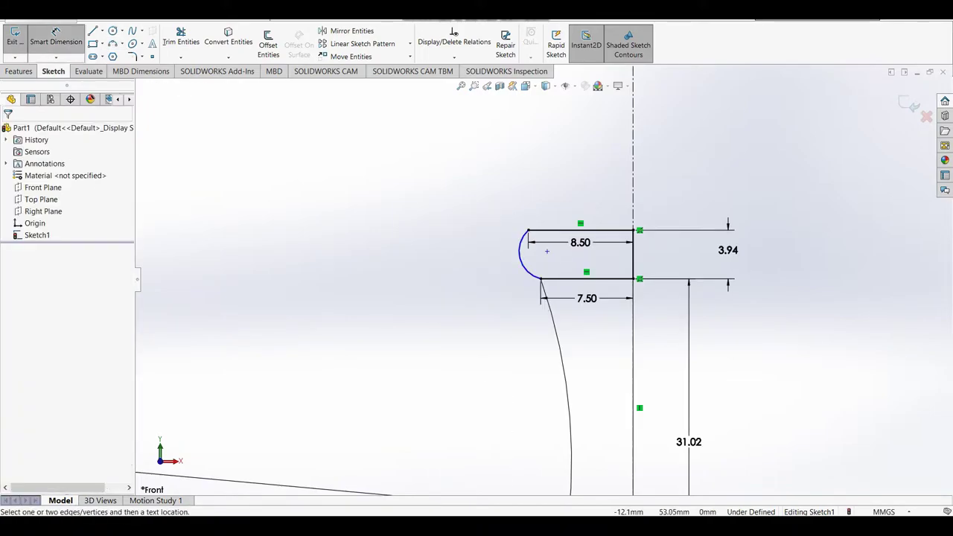
Step: Try an R2 radius on the arc, dismiss the invalid-geometry warning, and undo the dimension
click(521, 253)
click(485, 270)
text(2.00mm)
key(Return)
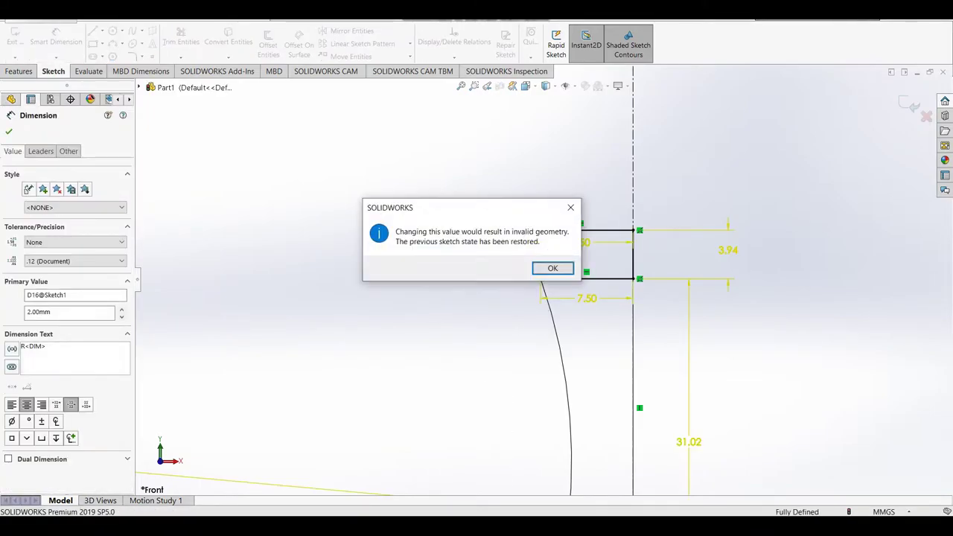
click(552, 268)
right_click(528, 276)
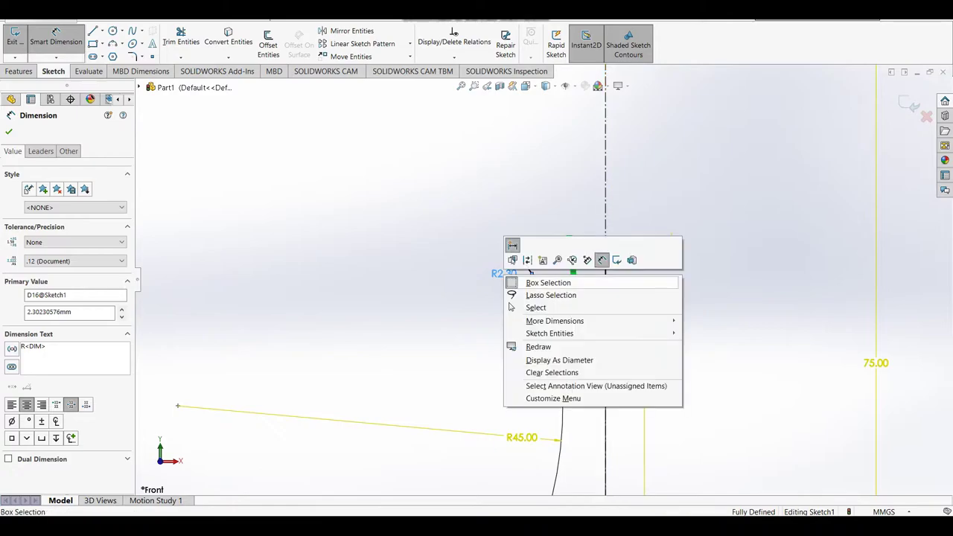
key(Escape)
key(ctrl+z)
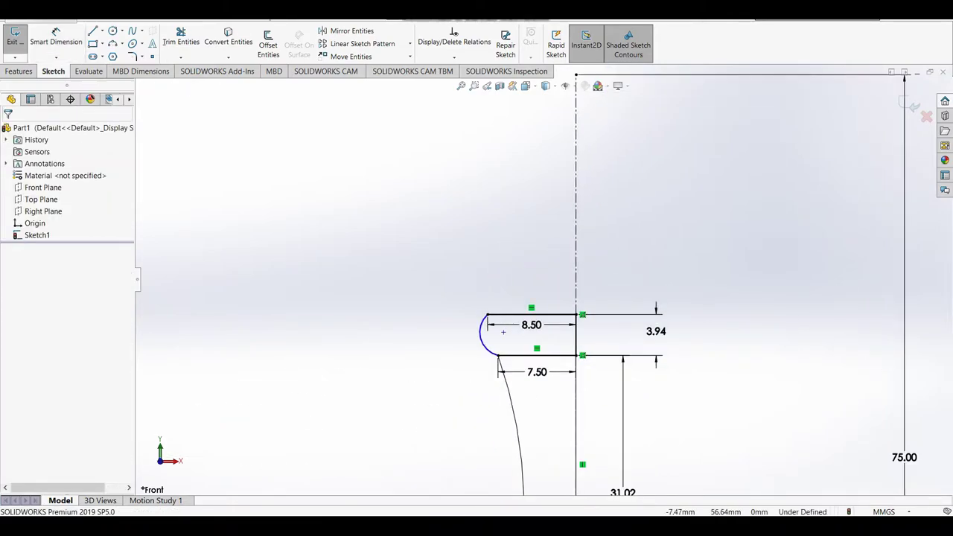
Step: Draw a vertical line up the centreline and dimension it 19.06 long
key(l)
click(576, 314)
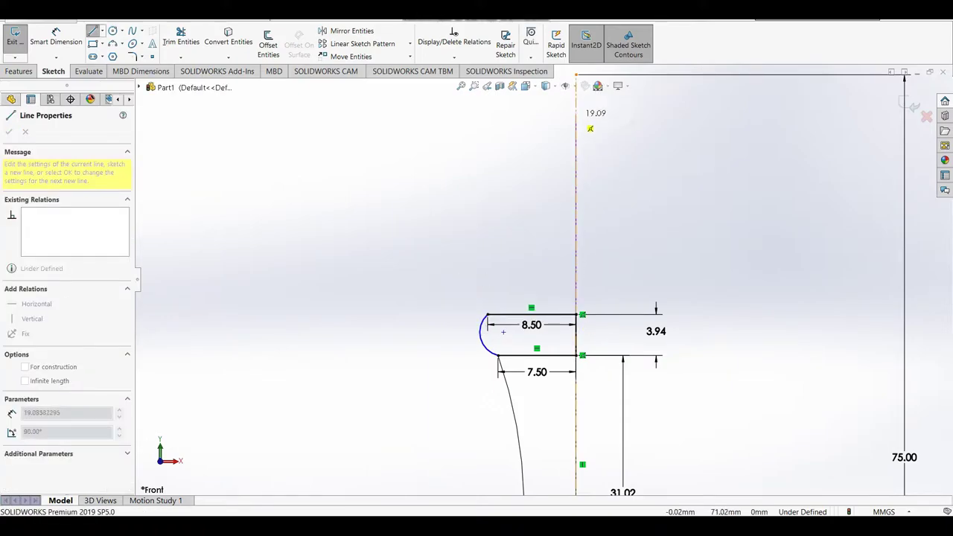
click(576, 110)
key(Escape)
key(d)
click(576, 209)
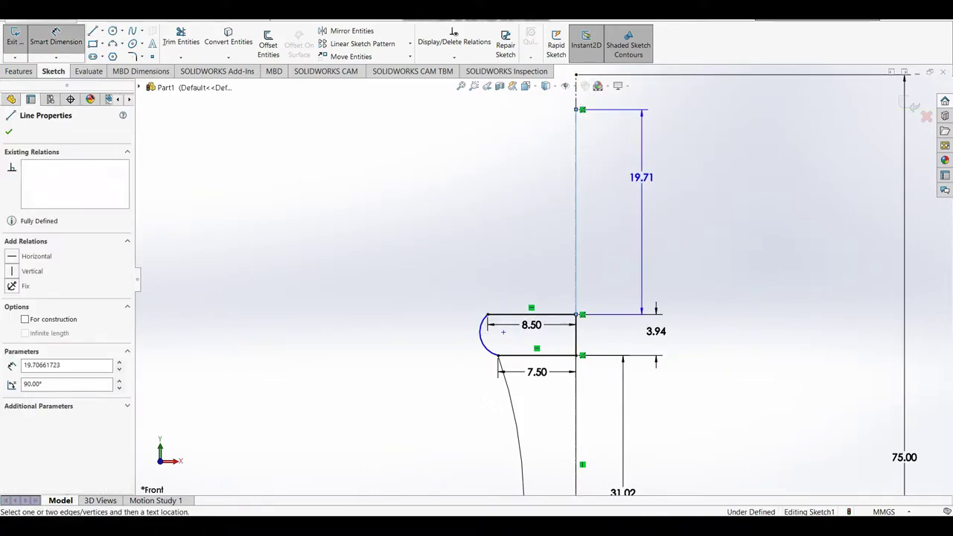
click(644, 208)
text(19.06)
key(Return)
scroll(514, 285, up, 2)
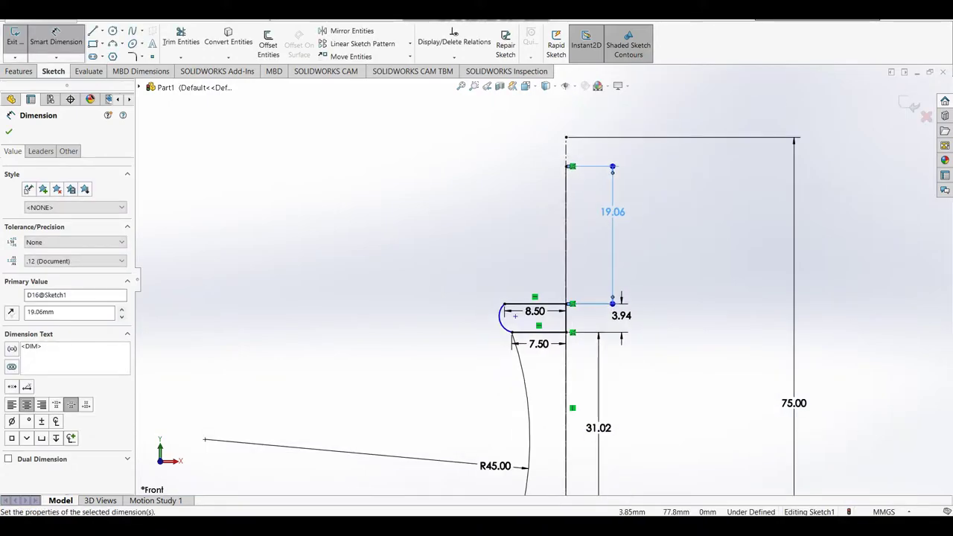
scroll(504, 197, down, 4)
scroll(588, 125, down, 3)
scroll(550, 240, down, 2)
Step: Draw a short horizontal ledge left from the axis line's top and dimension it 2.50
right_drag(554, 293, 522, 298)
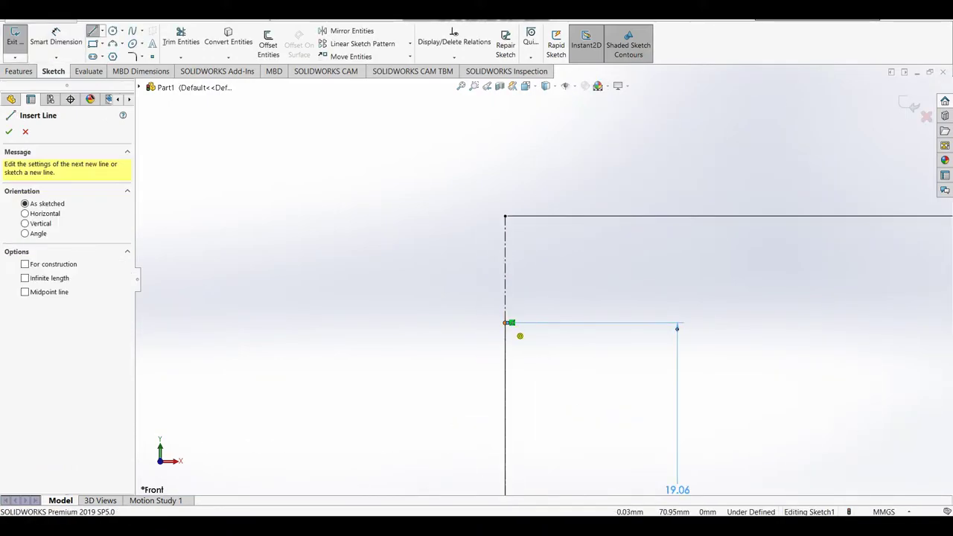
click(505, 216)
right_click(505, 269)
right_drag(566, 271, 522, 335)
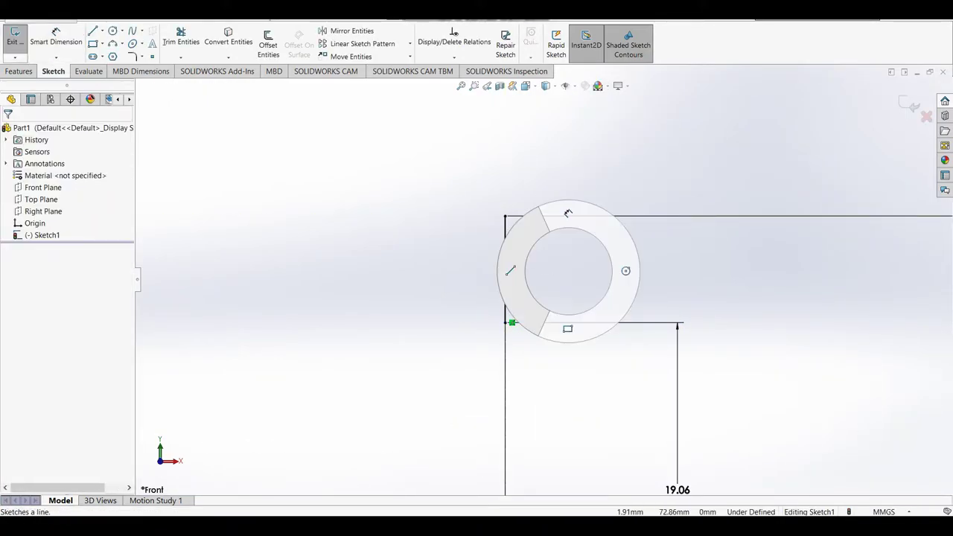
click(506, 323)
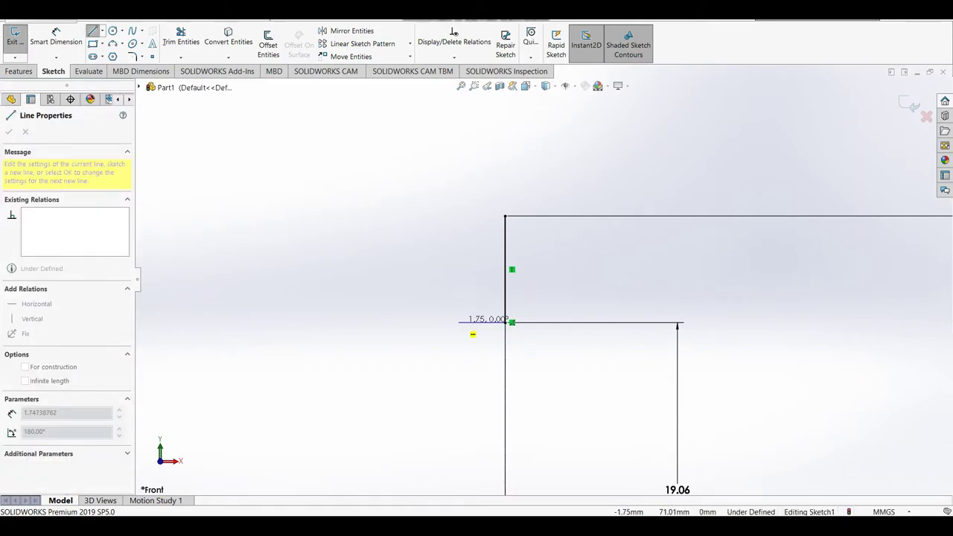
click(459, 321)
right_click(460, 322)
right_drag(472, 349, 458, 320)
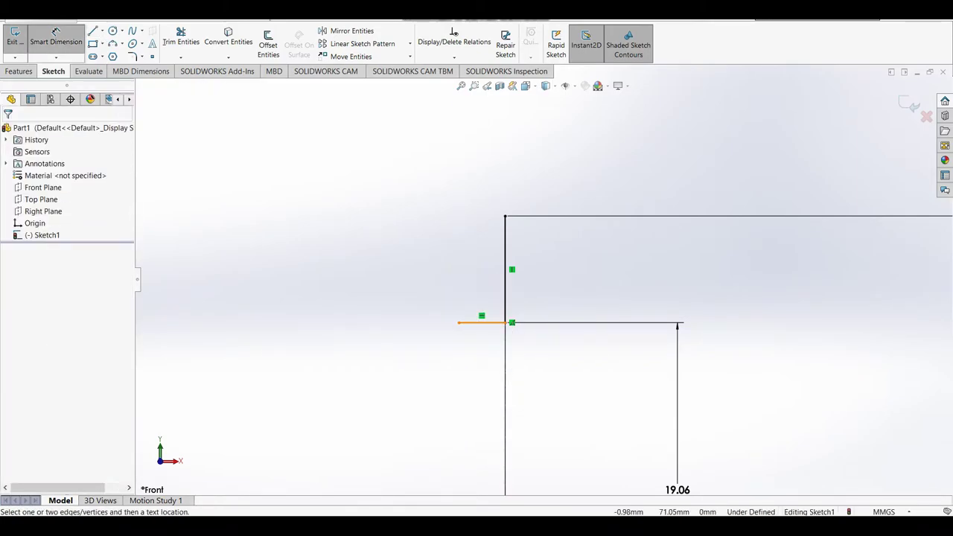
click(477, 322)
click(479, 336)
text(2.5)
key(Return)
scroll(542, 279, up, 5)
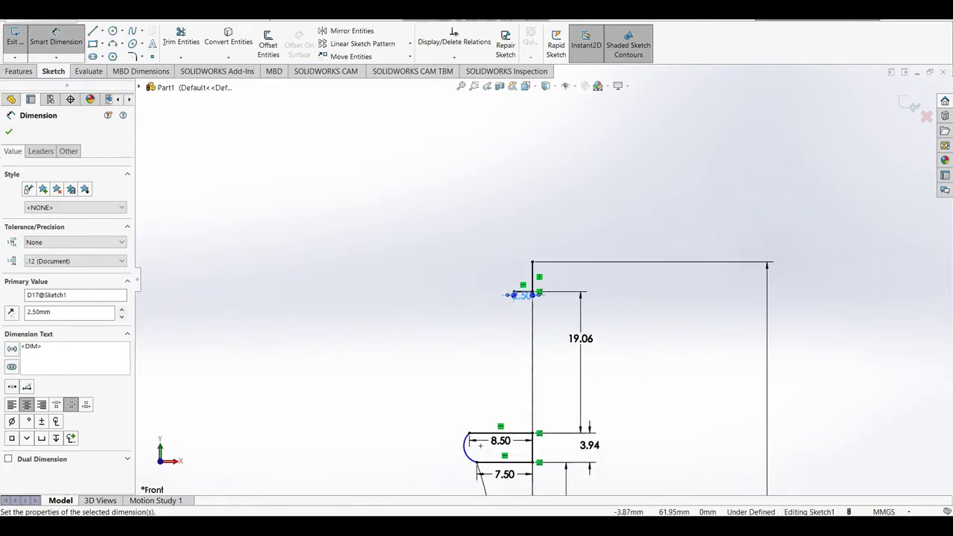
scroll(467, 429, down, 2)
right_click(484, 395)
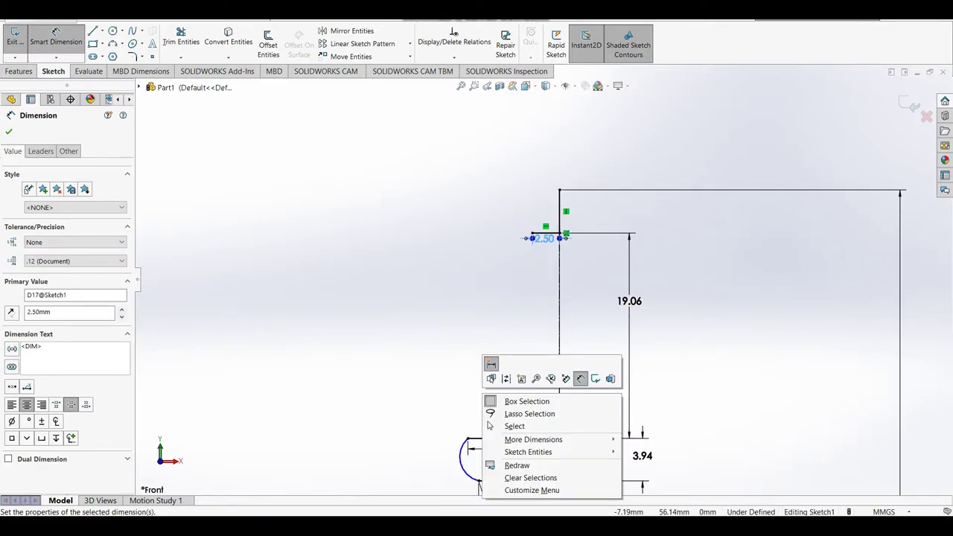
right_drag(489, 425, 486, 456)
Step: Draw a three-point arc from the ledge end to the collar and dimension it R20
click(534, 237)
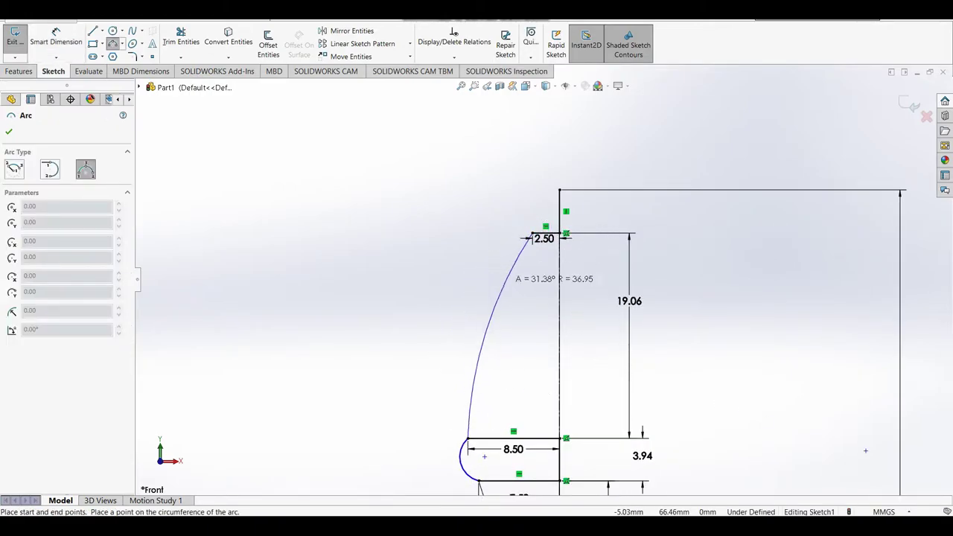
click(477, 307)
right_click(463, 303)
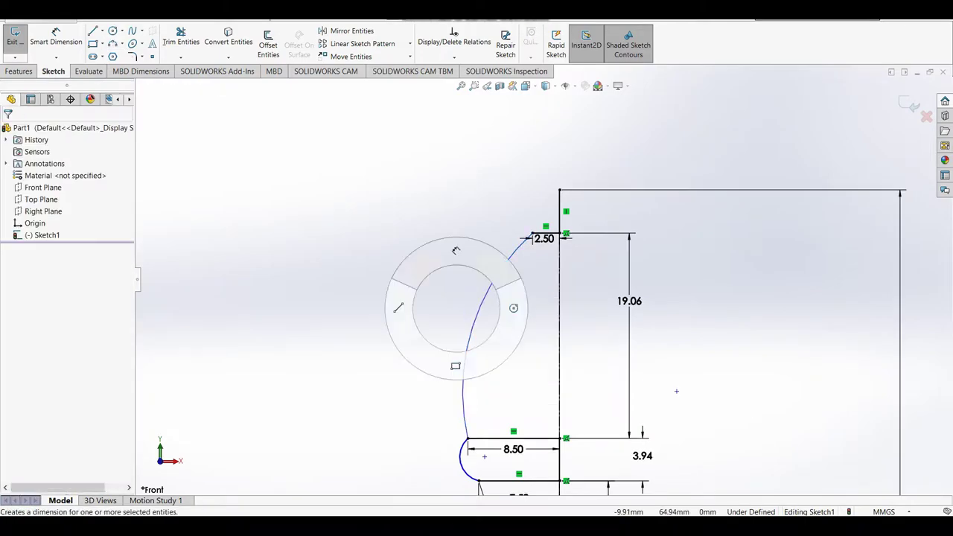
right_drag(455, 308, 455, 245)
click(474, 313)
click(445, 314)
text(20.00mm)
key(Return)
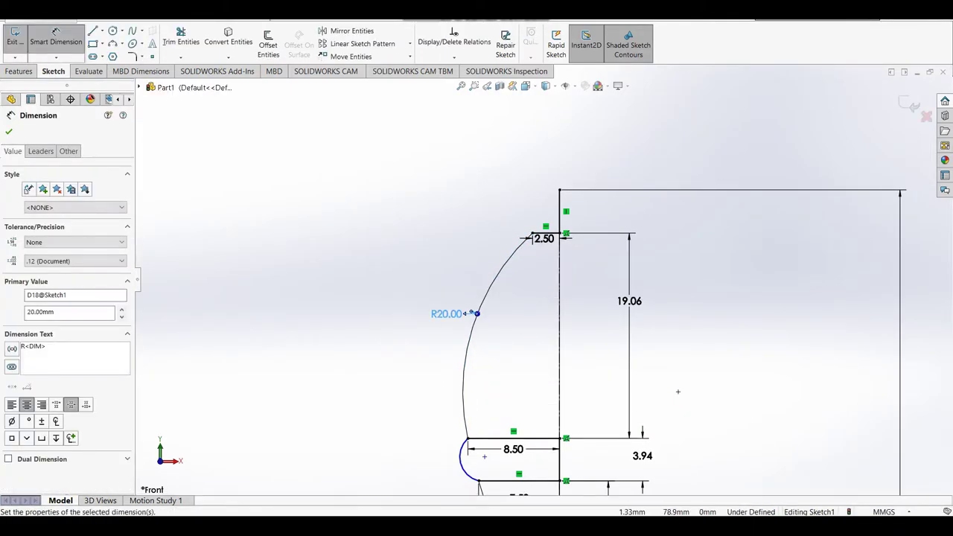
scroll(574, 186, down, 3)
scroll(575, 186, down, 1)
Step: Add a three-point cap arc over the top and dimension it R2.50
right_drag(500, 245, 498, 190)
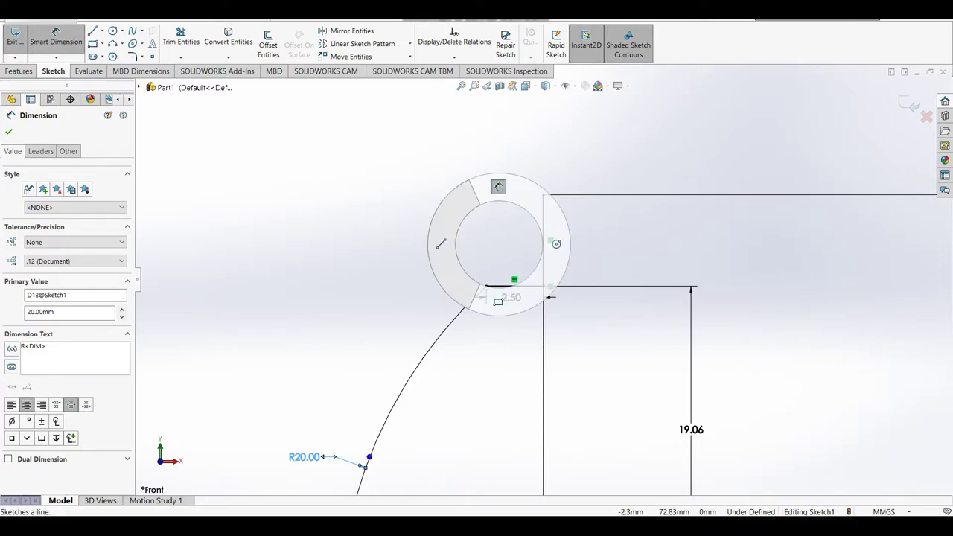
click(486, 286)
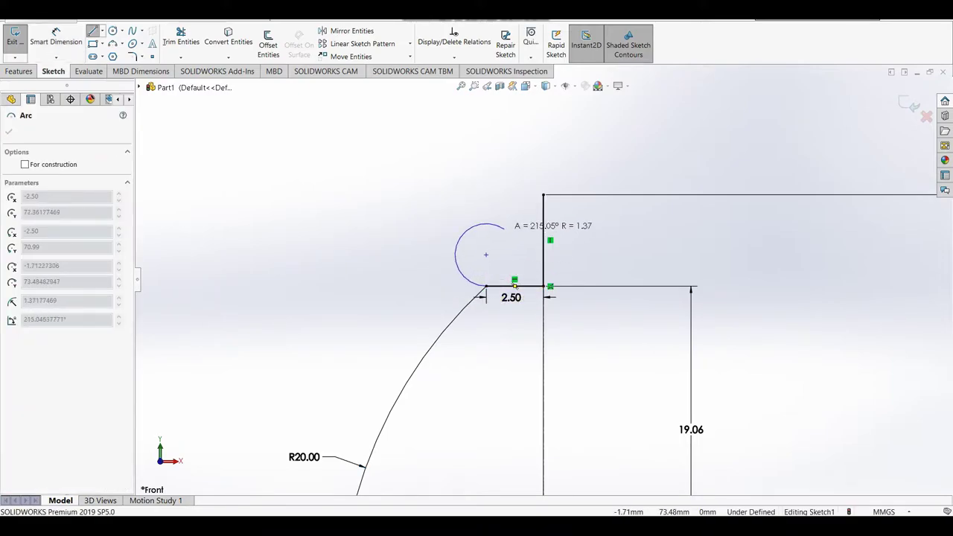
key(Escape)
click(112, 43)
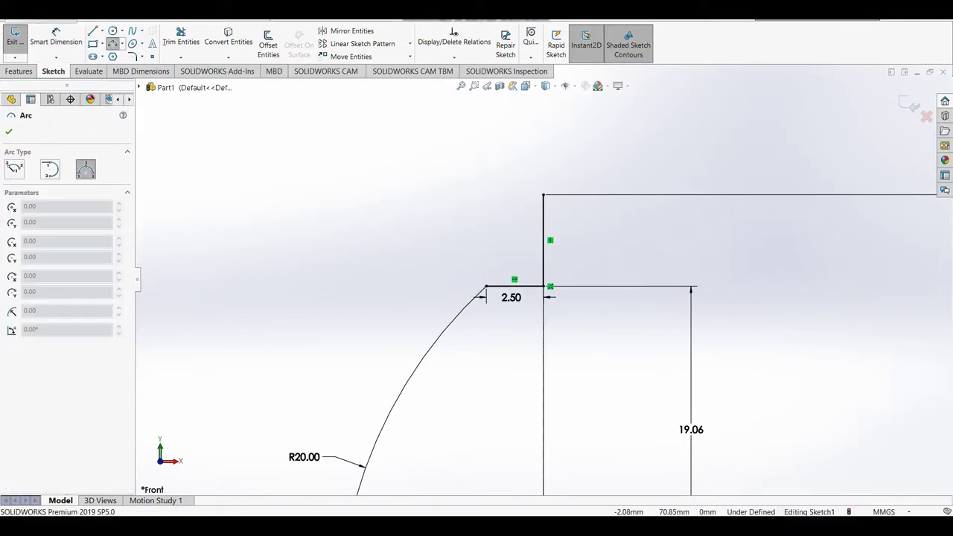
click(491, 224)
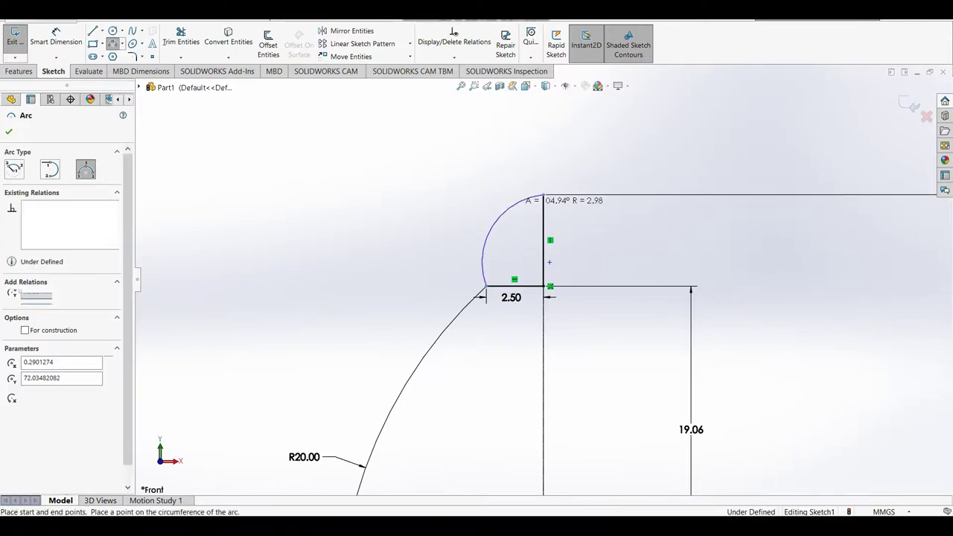
right_click(521, 198)
click(551, 212)
click(56, 34)
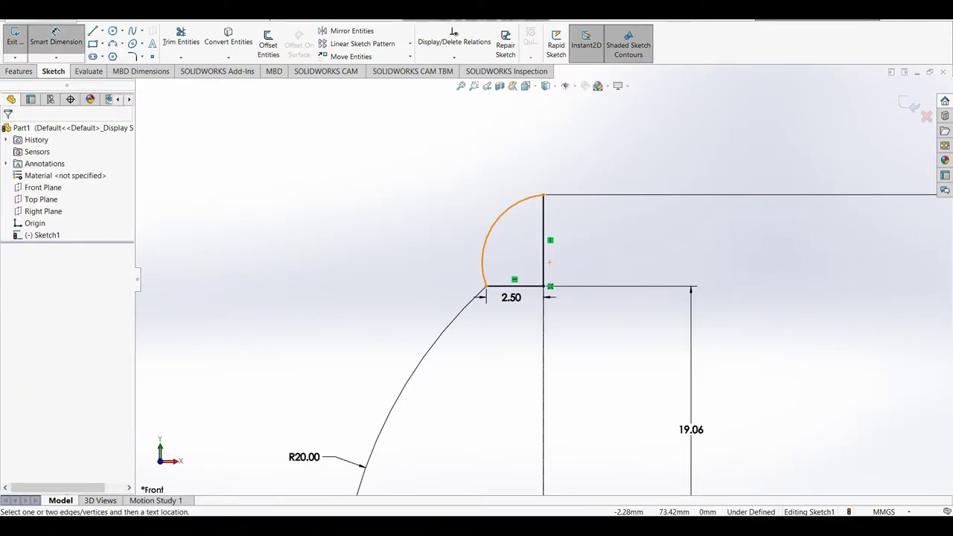
click(490, 223)
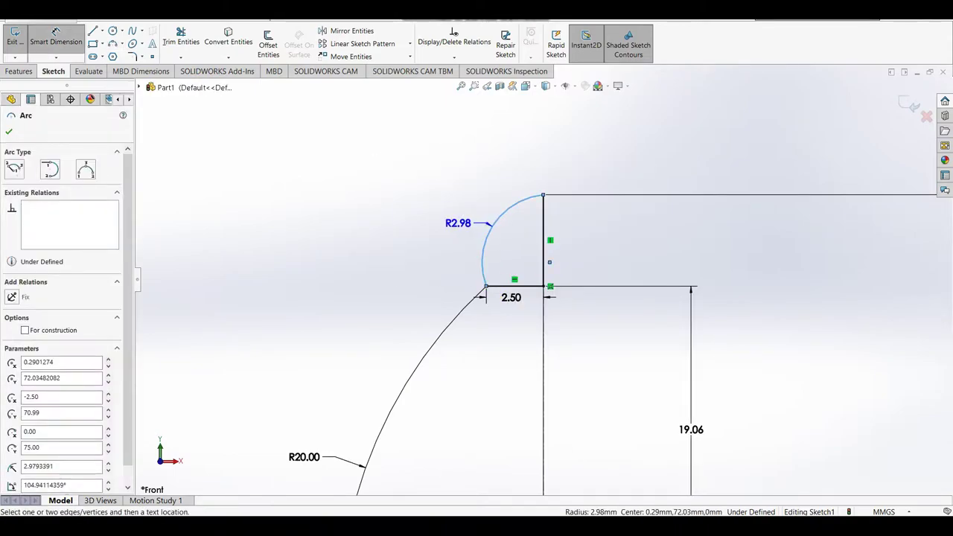
click(454, 222)
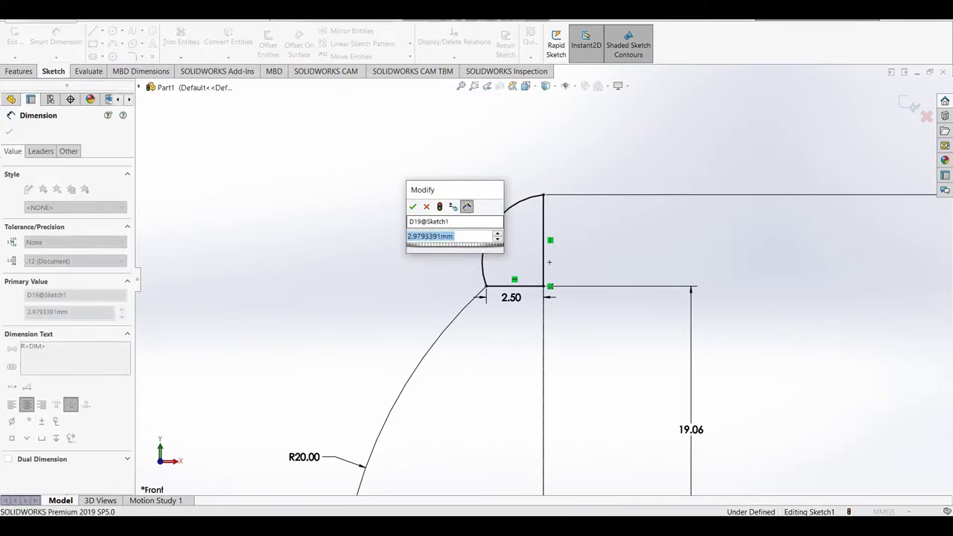
text(2.5)
key(Return)
Step: Change the ledge length dimension from 2.50 to 2.00
click(511, 302)
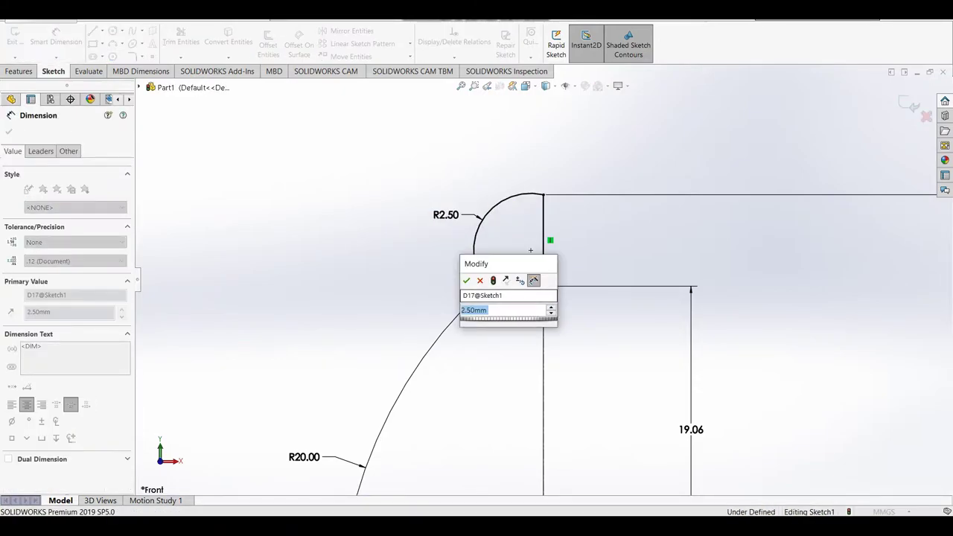
text(2)
key(Return)
scroll(543, 281, up, 5)
scroll(543, 281, up, 5)
Step: Revolve the profile about the axis into Revolve1, then start Sketch2 on the Front Plane
scroll(557, 302, down, 5)
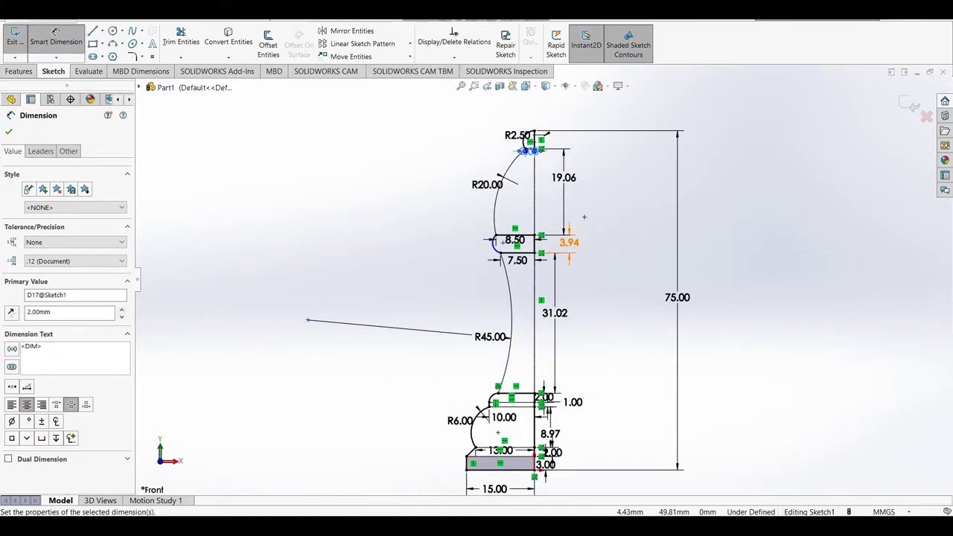
key(t)
scroll(615, 363, down, 2)
scroll(615, 363, down, 2)
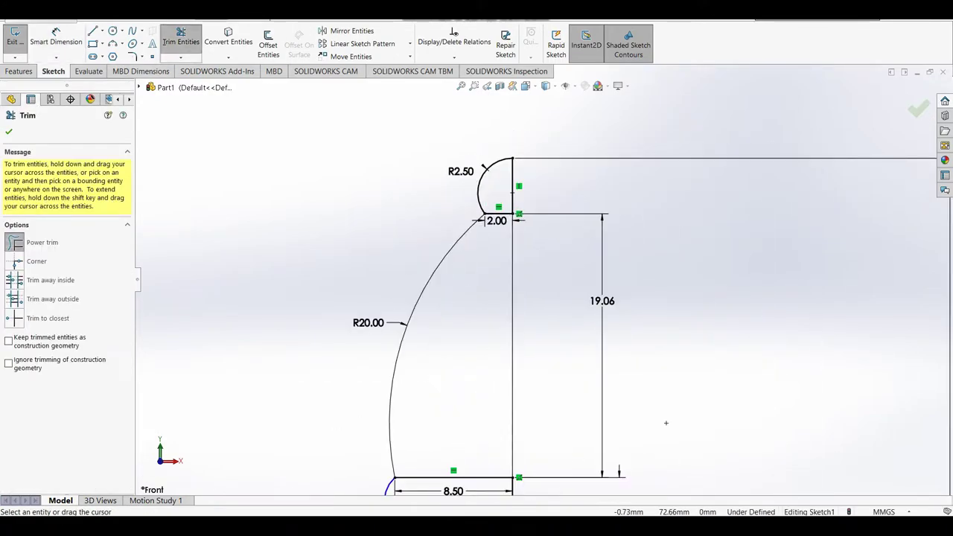
scroll(615, 363, down, 1)
scroll(614, 362, up, 5)
scroll(602, 134, down, 4)
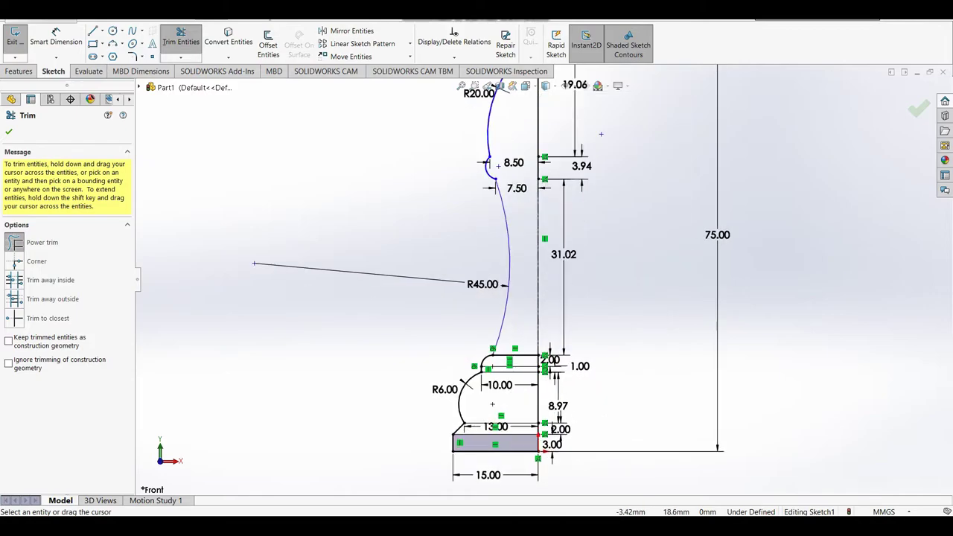
scroll(543, 279, up, 3)
key(Escape)
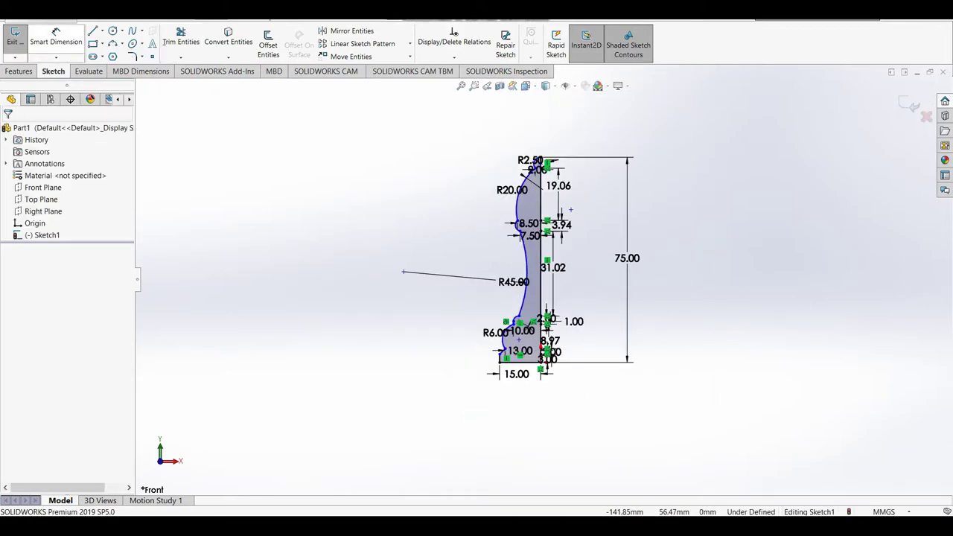
click(19, 71)
click(56, 43)
click(9, 131)
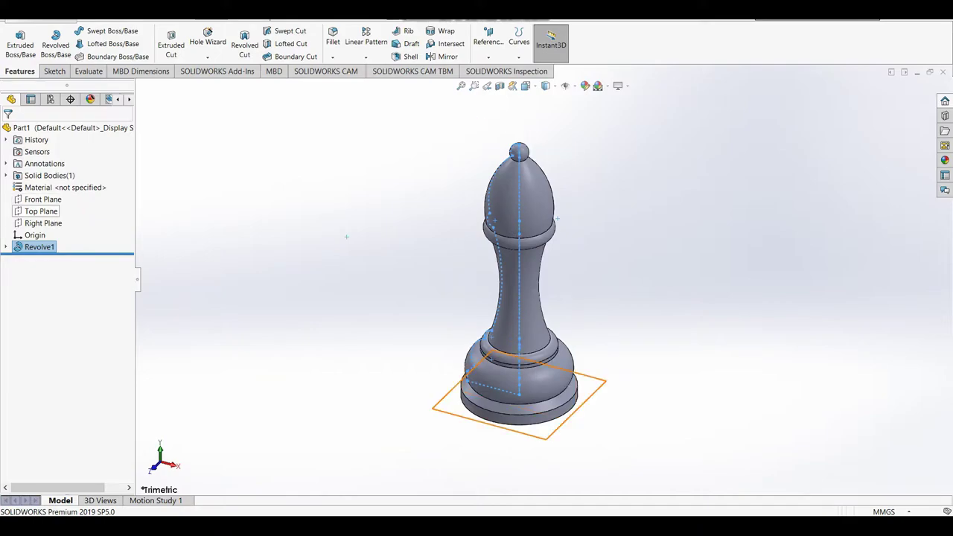
click(43, 199)
click(73, 183)
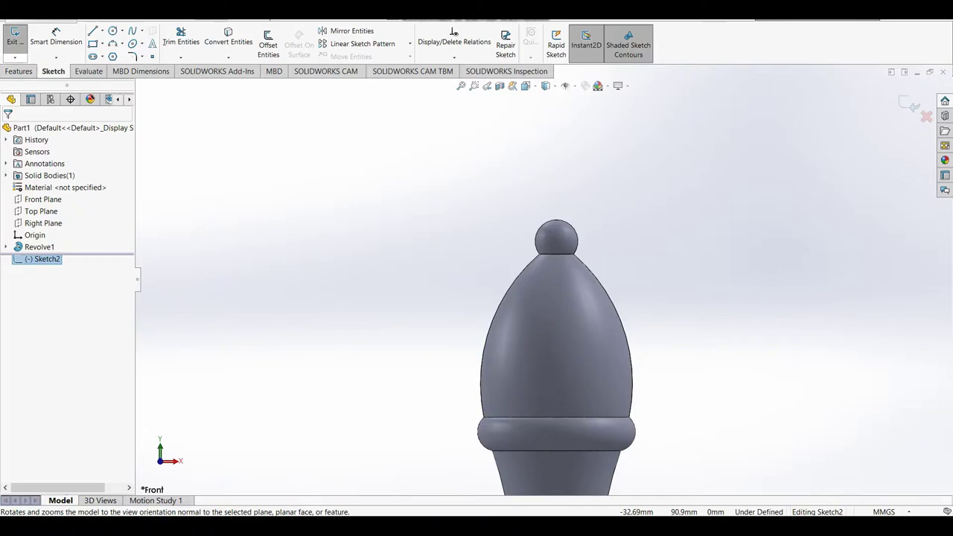
Step: Draw a slanted rectangle for the slot on the bishop's head
click(92, 31)
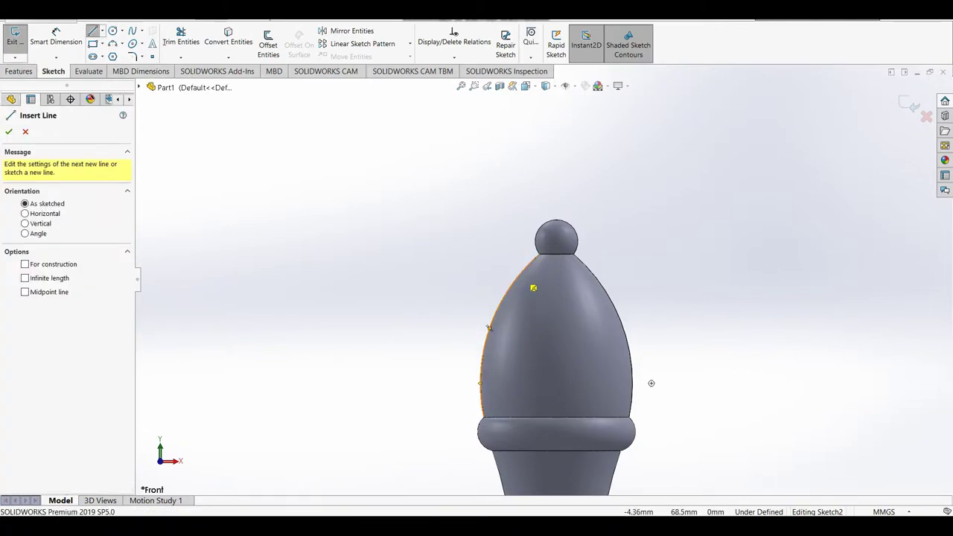
click(520, 277)
click(528, 295)
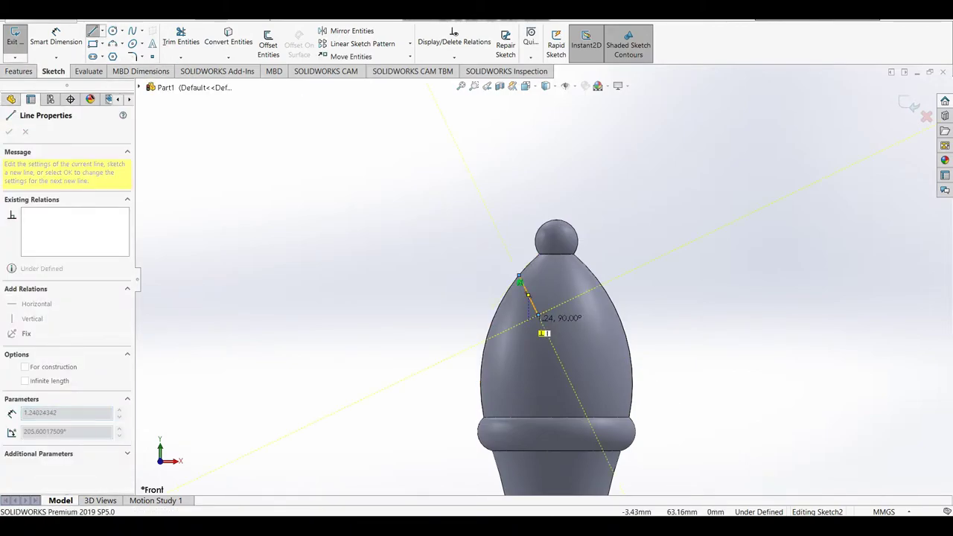
click(533, 316)
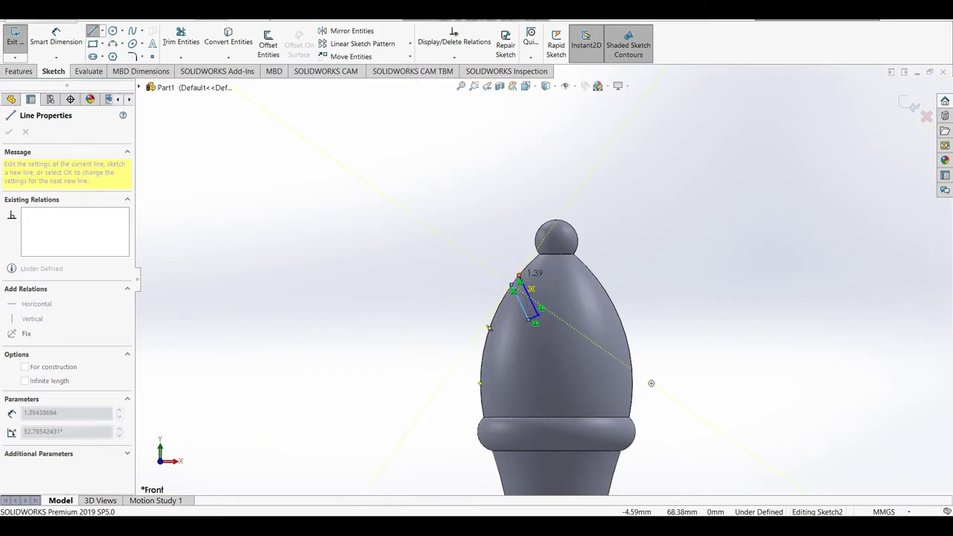
click(512, 283)
click(520, 276)
key(Escape)
Step: Dimension the slot rectangle's width to 5.00 mm
scroll(547, 298, down, 4)
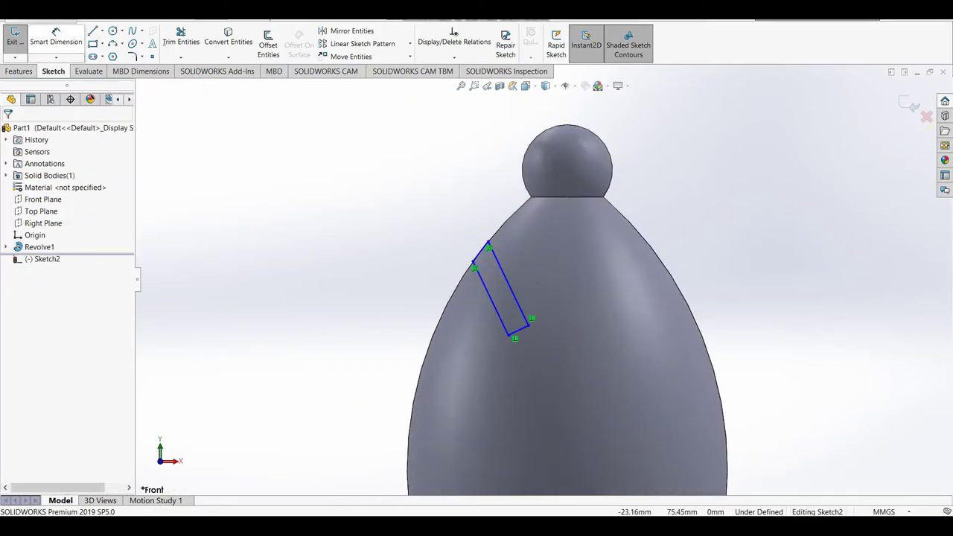
click(508, 281)
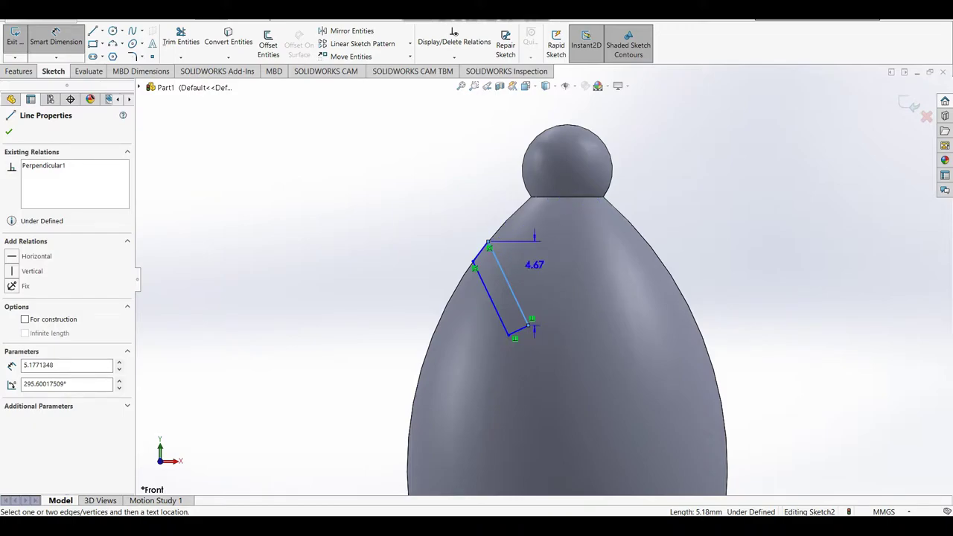
click(528, 250)
text(5)
key(Return)
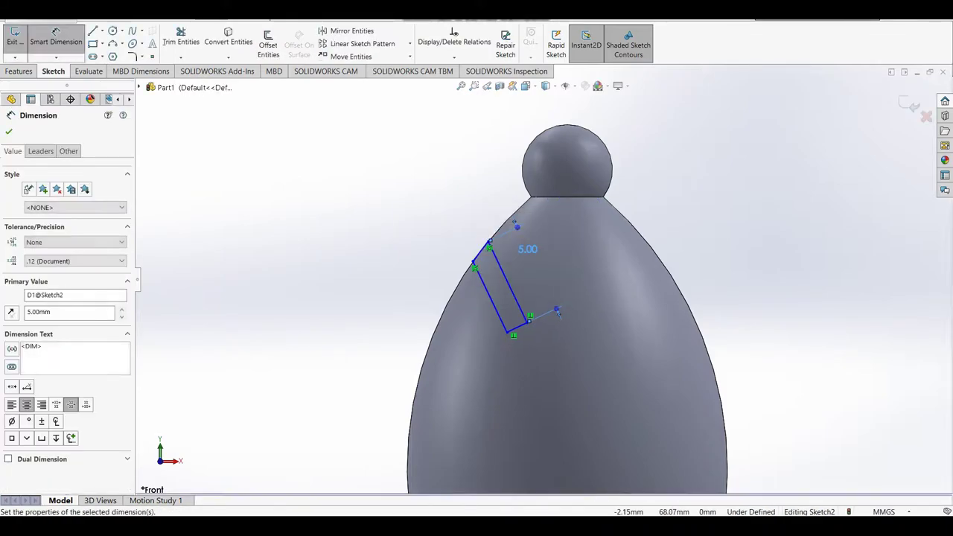
Step: Draw a vertical centerline down through the piece from the sphere top
click(102, 31)
click(119, 55)
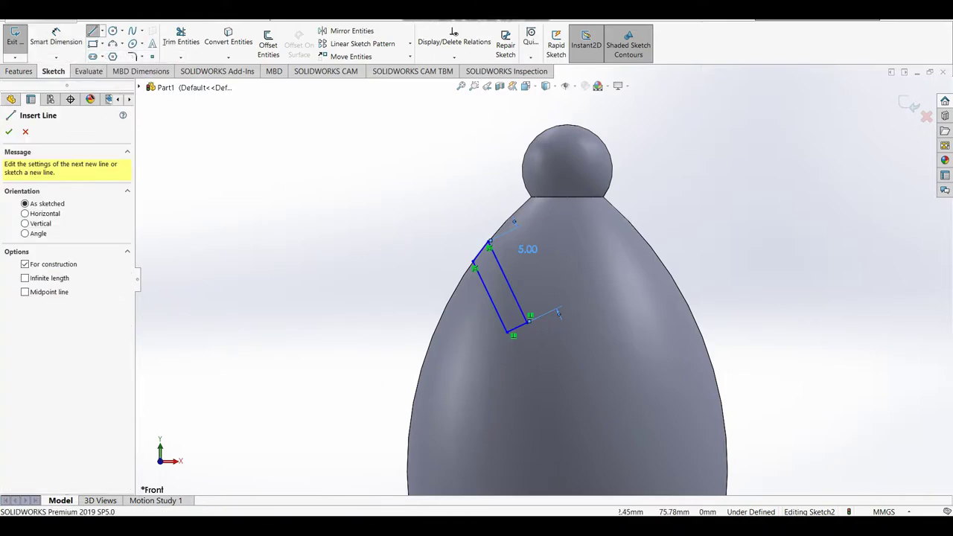
click(568, 127)
right_click(577, 341)
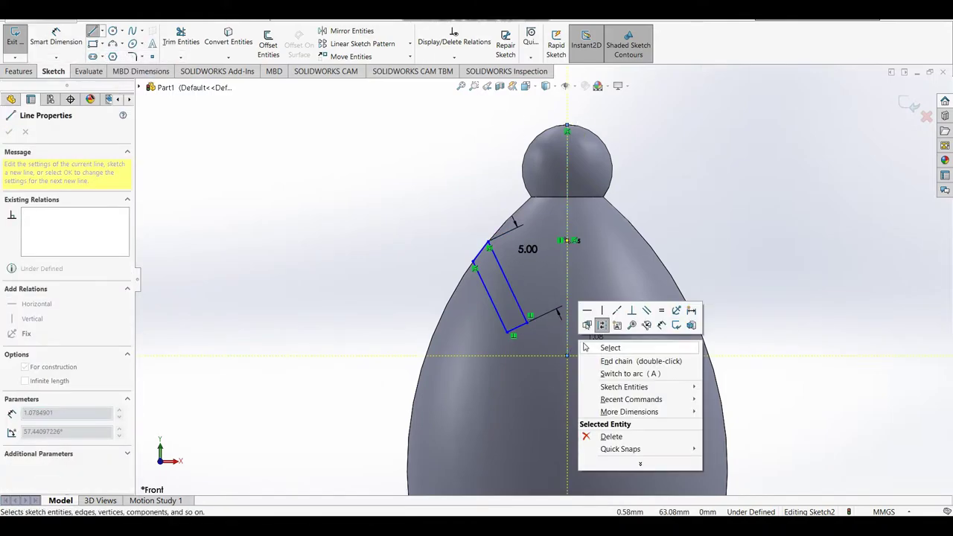
click(595, 347)
Step: Dimension the angle between the slot's long side and the centerline, setting it to 30°
right_drag(437, 262, 437, 205)
click(507, 281)
click(568, 277)
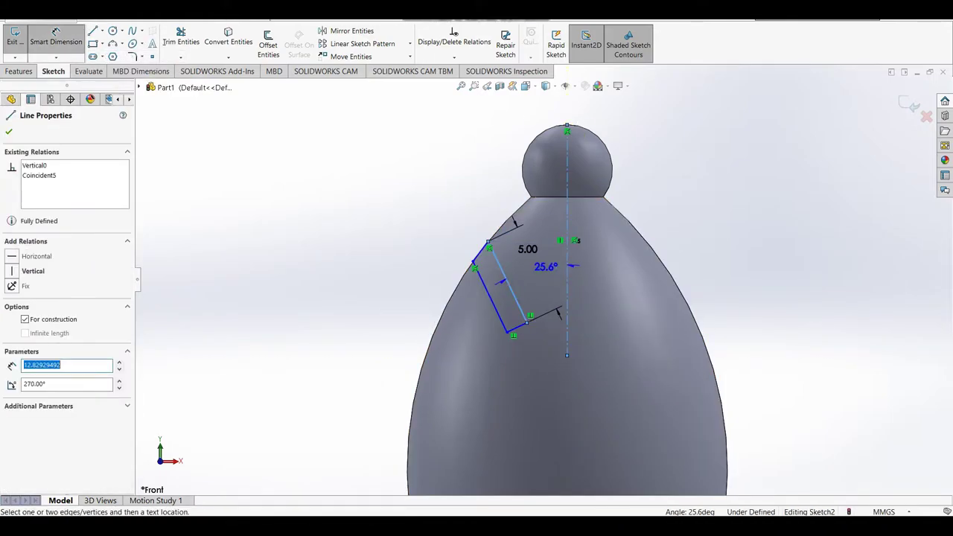
click(549, 268)
text(45)
key(Return)
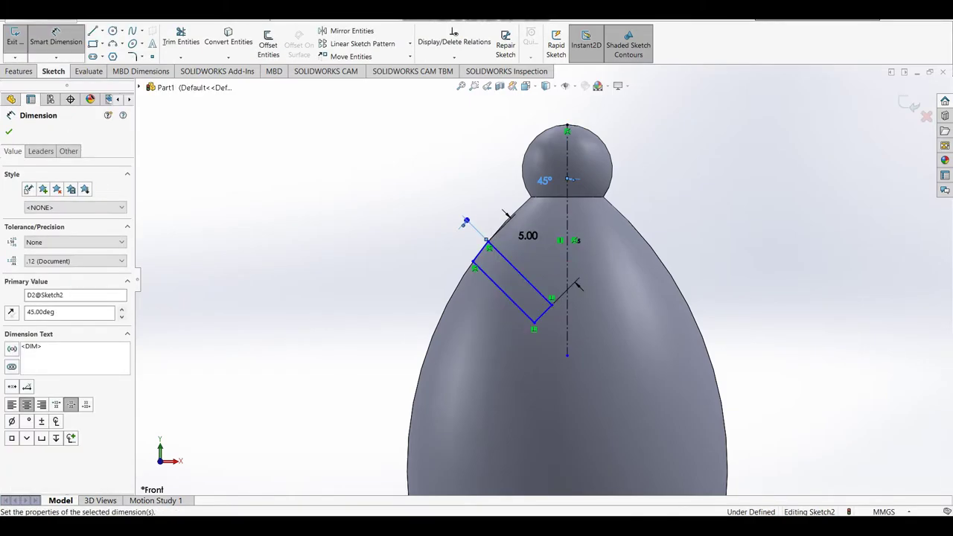
scroll(509, 303, up, 5)
scroll(511, 304, down, 4)
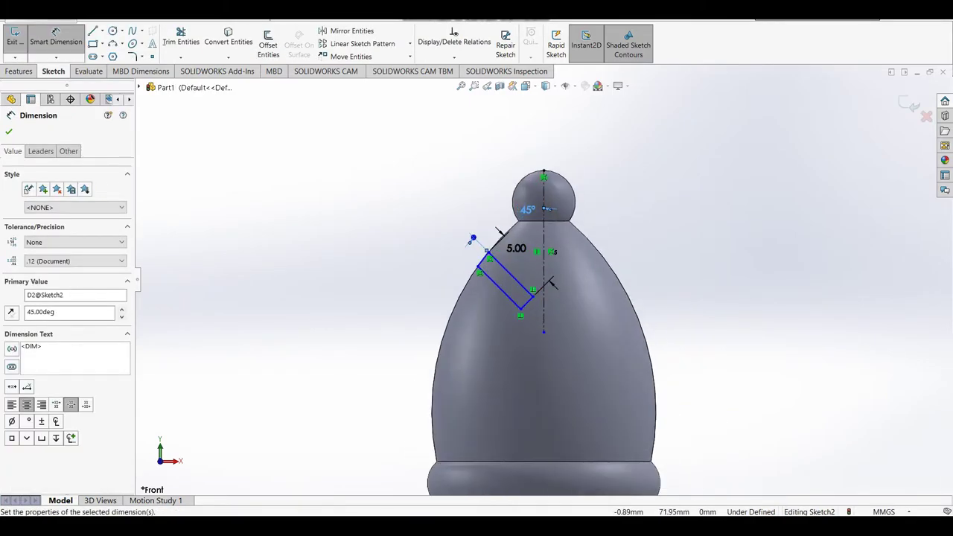
double_click(528, 209)
text(30)
key(Return)
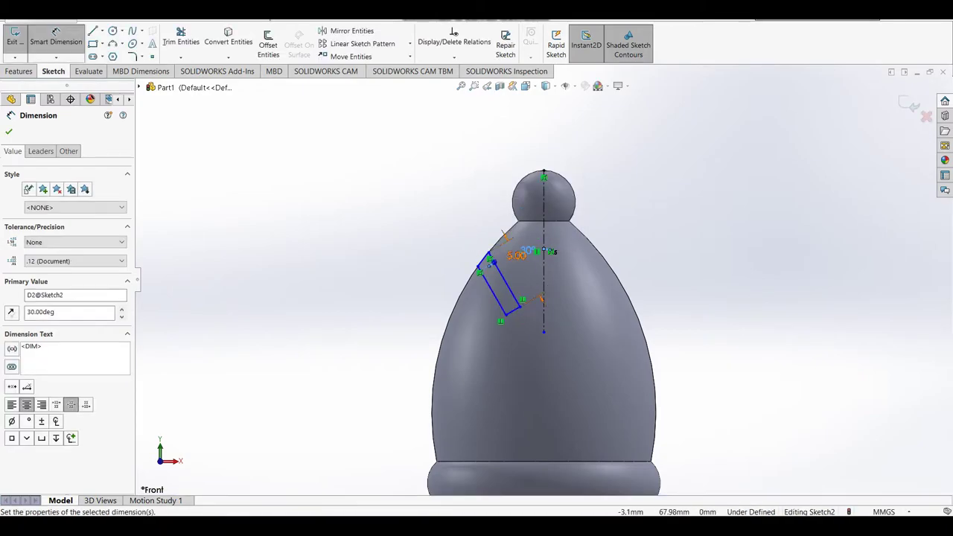
Step: Dimension the slot's short bottom side to 1.50 mm
scroll(499, 254, down, 1)
click(522, 331)
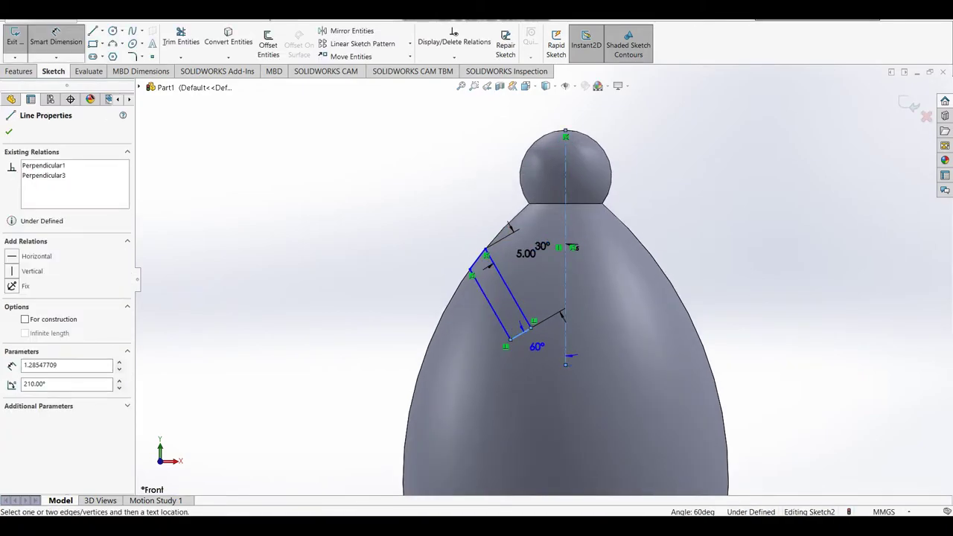
click(568, 325)
key(Escape)
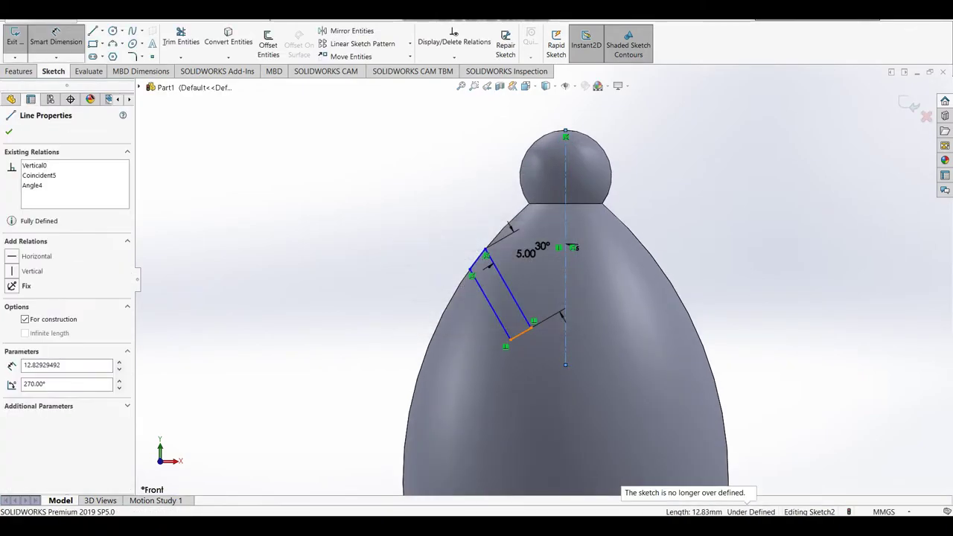
click(519, 333)
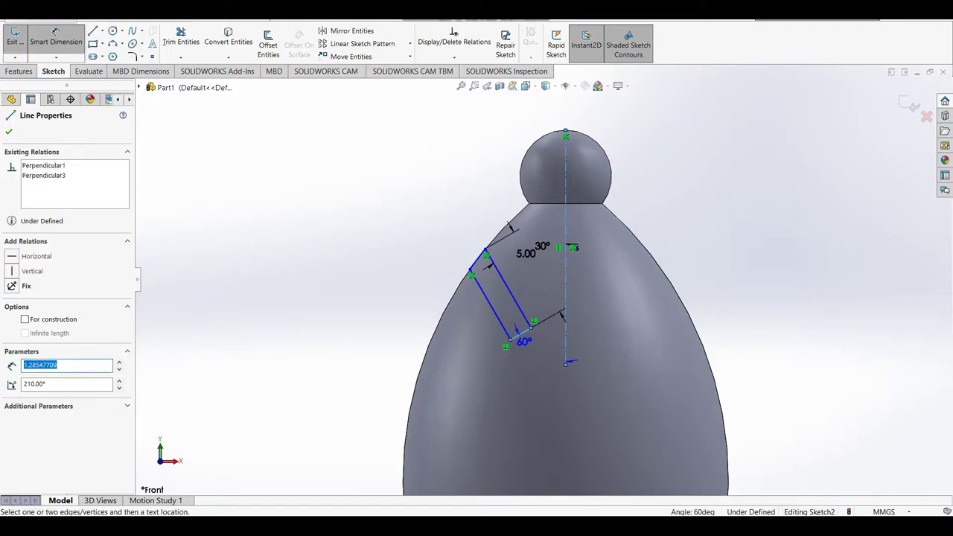
click(513, 337)
click(538, 358)
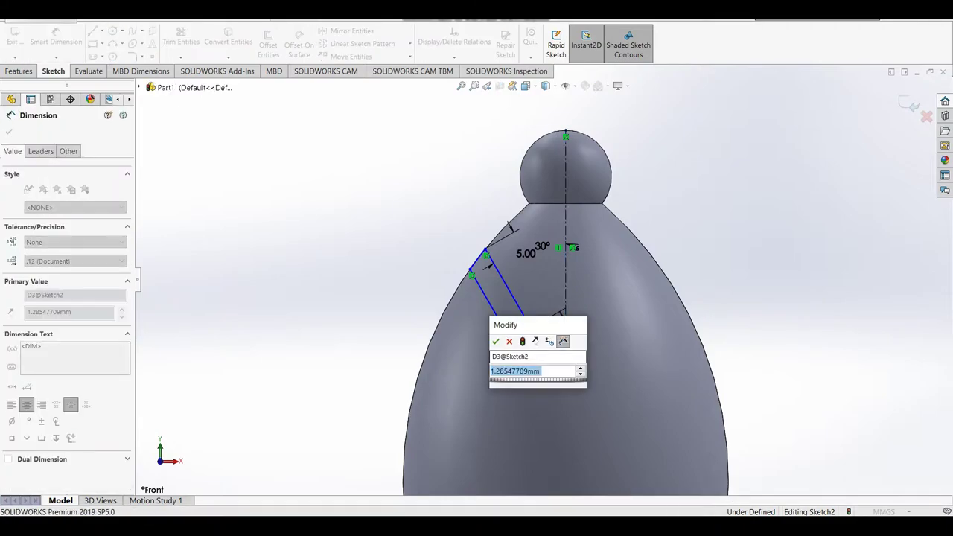
text(1.5)
key(Return)
scroll(519, 244, up, 2)
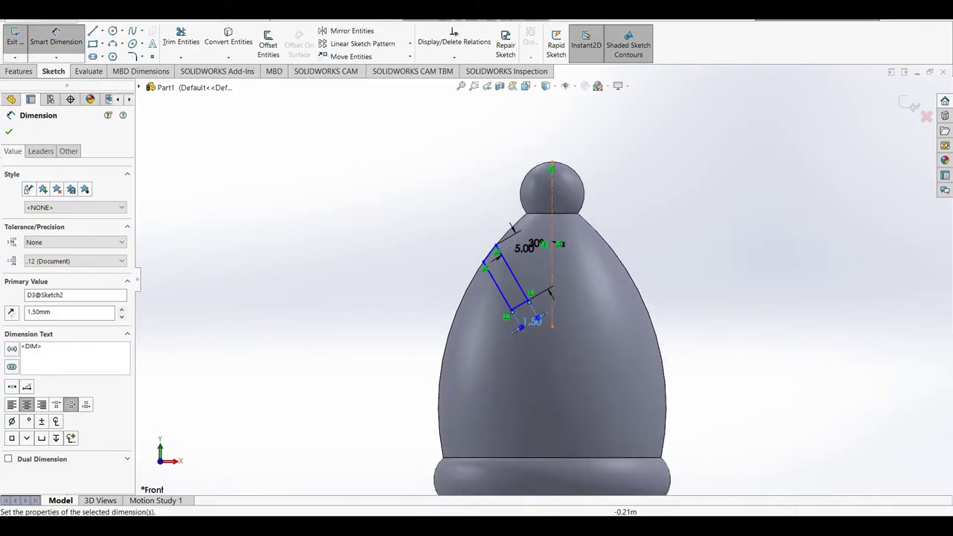
click(18, 71)
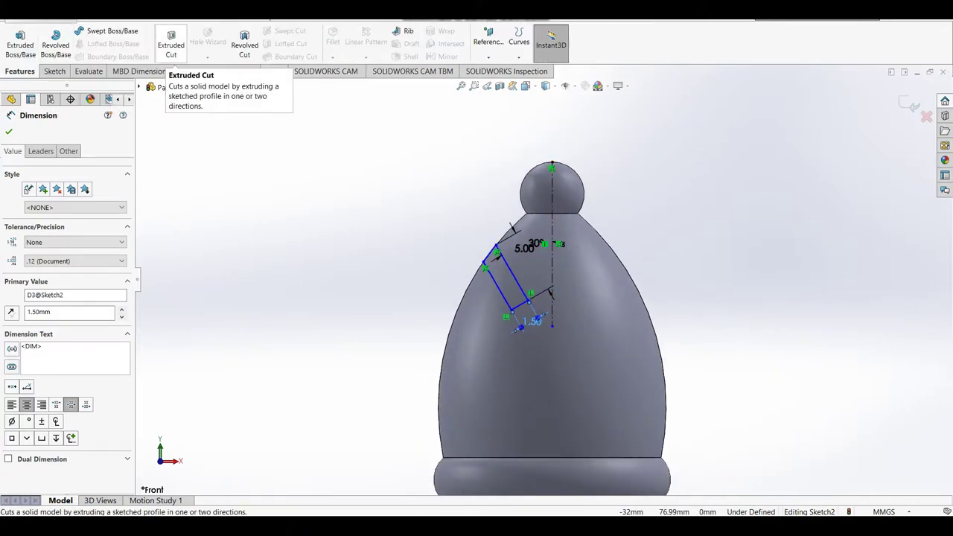
Step: Extrude-cut the slot rectangle Through All - Both through the bishop's head, keeping all bodies
click(171, 45)
mouse_move(521, 298)
middle_down()
mouse_move(462, 313)
mouse_move(507, 305)
middle_up()
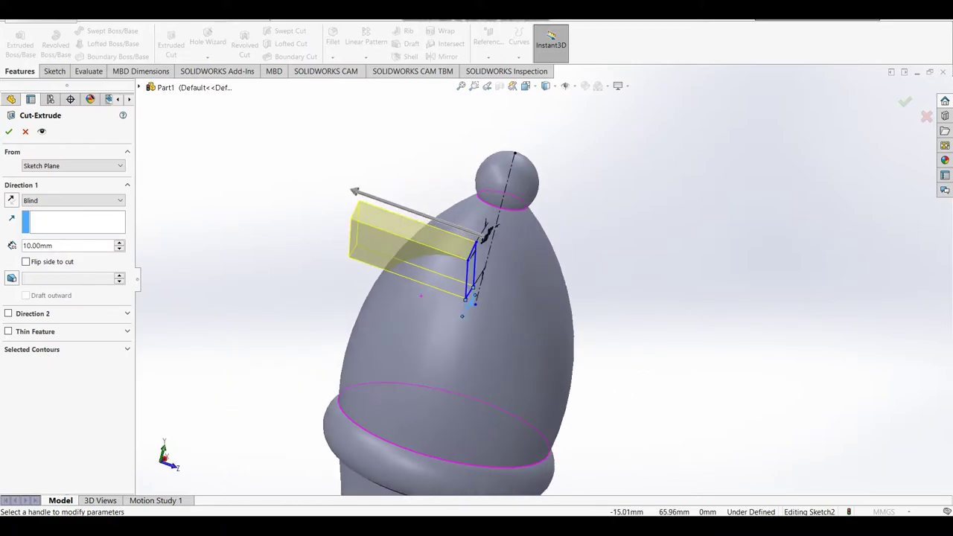
click(72, 200)
click(52, 228)
click(9, 131)
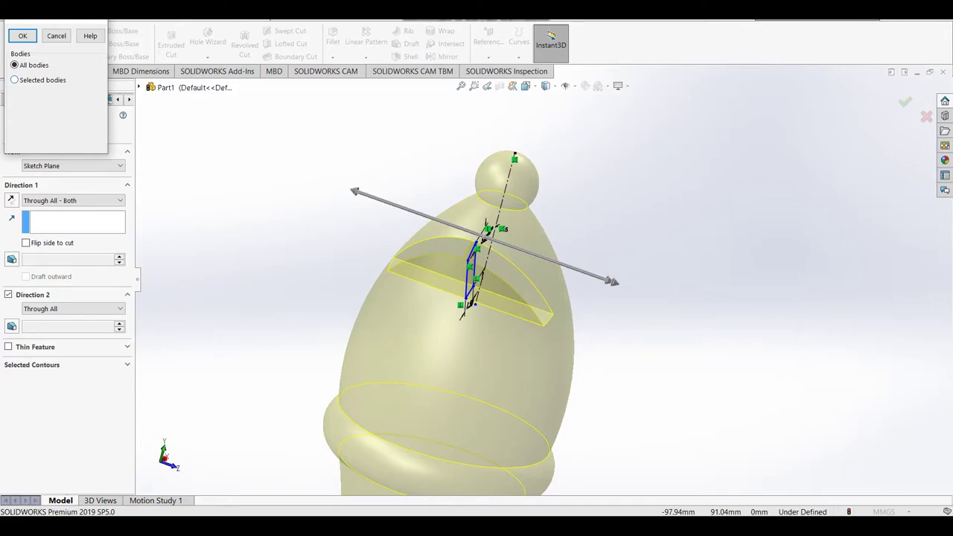
click(23, 35)
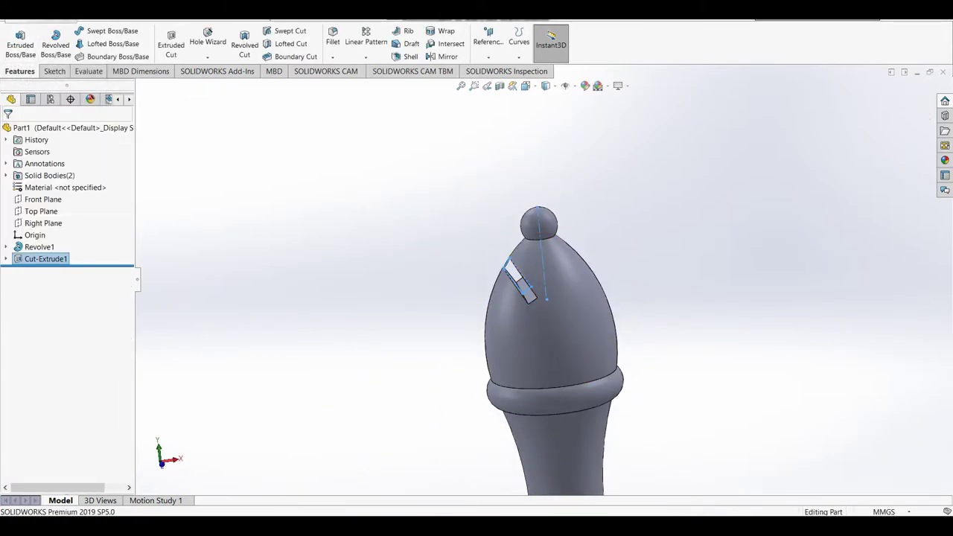
scroll(551, 335, up, 2)
middle_drag(551, 335, 600, 320)
Step: Reopen Sketch2 under Cut-Extrude1 for editing and view it Normal To
click(56, 270)
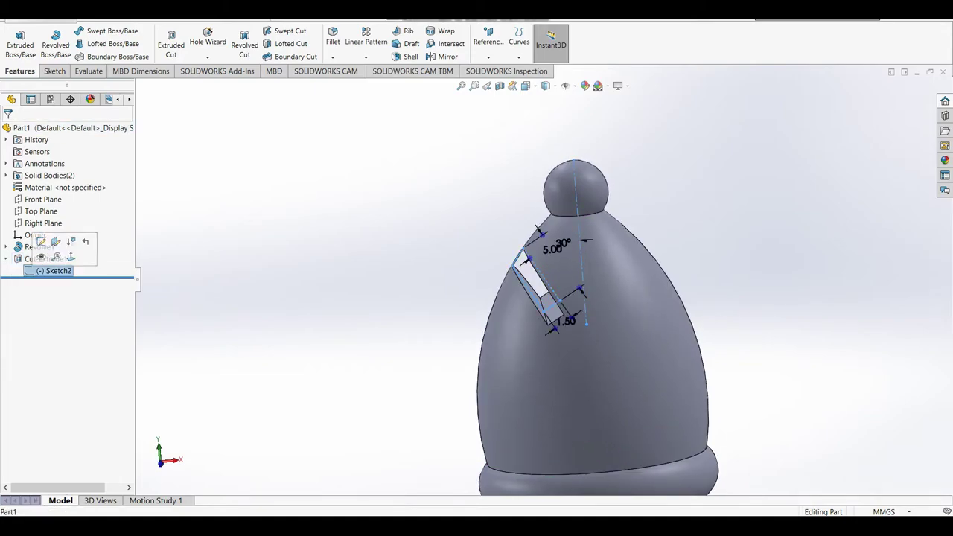
click(35, 239)
scroll(581, 298, down, 2)
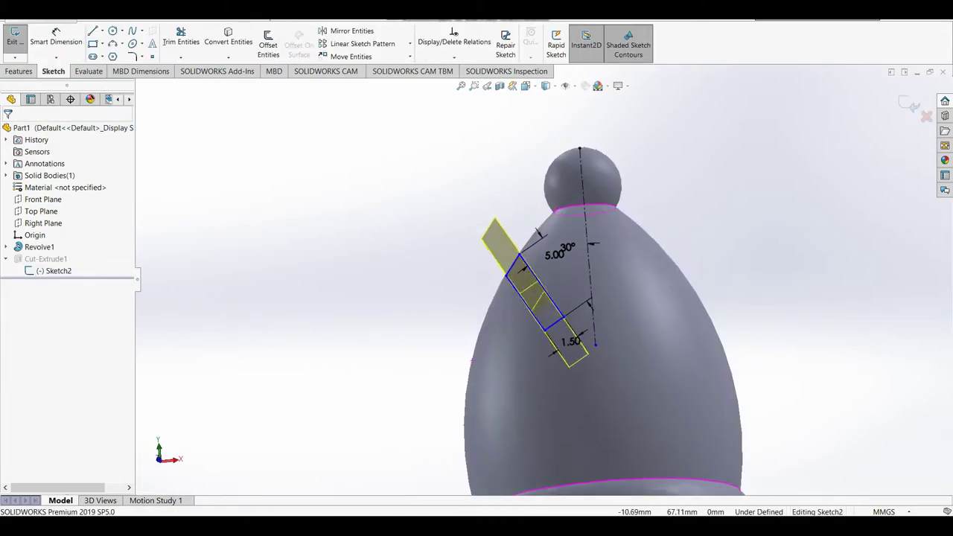
click(55, 270)
click(74, 257)
scroll(526, 119, down, 5)
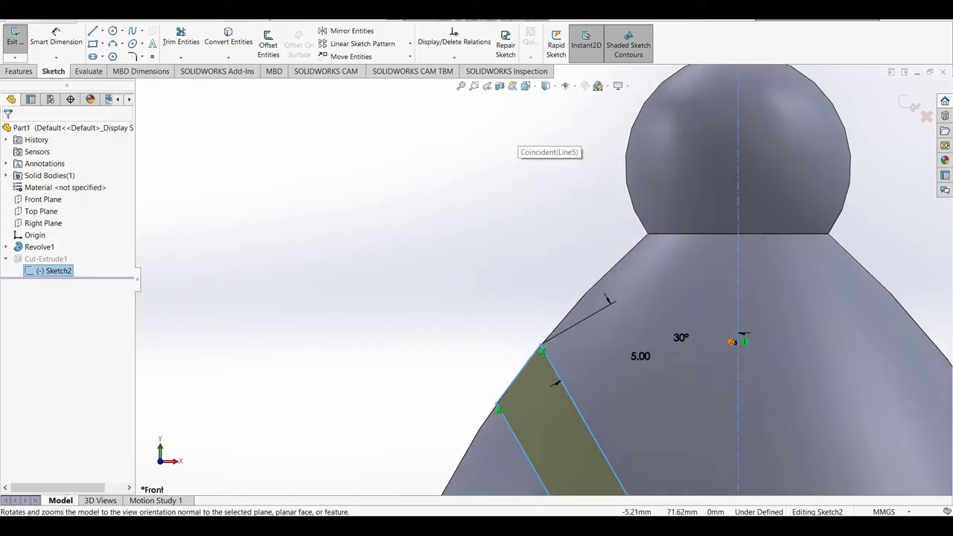
Step: Draw lines extending the slot outline past the head's outer edge
click(93, 32)
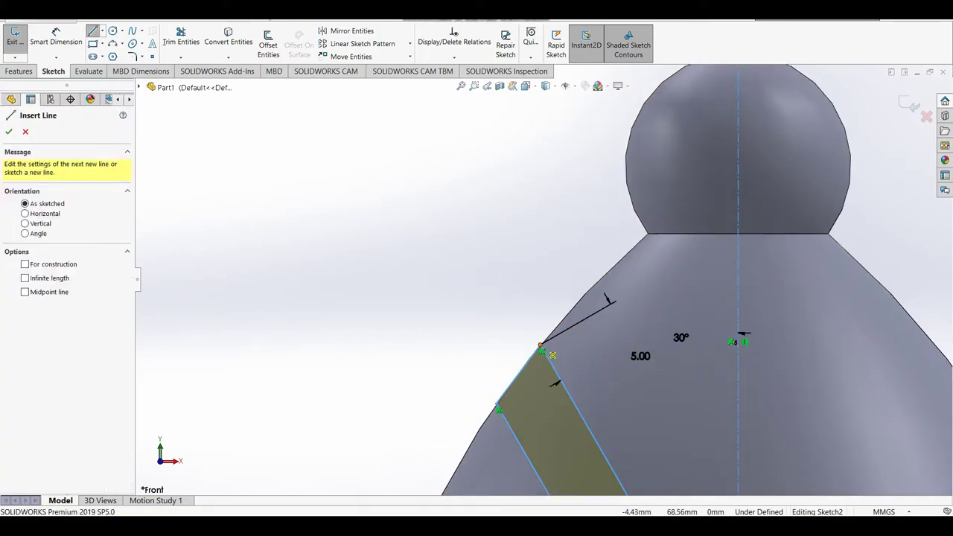
click(541, 347)
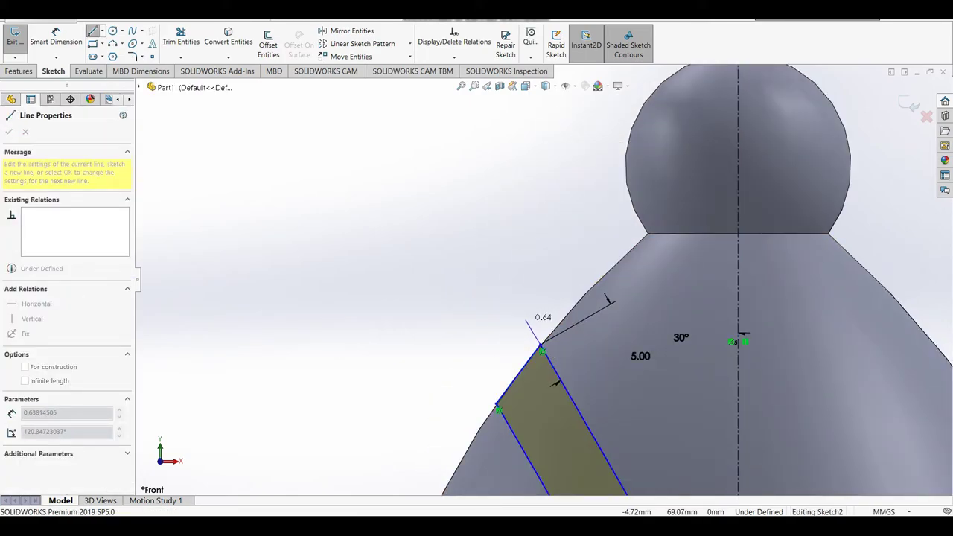
click(525, 321)
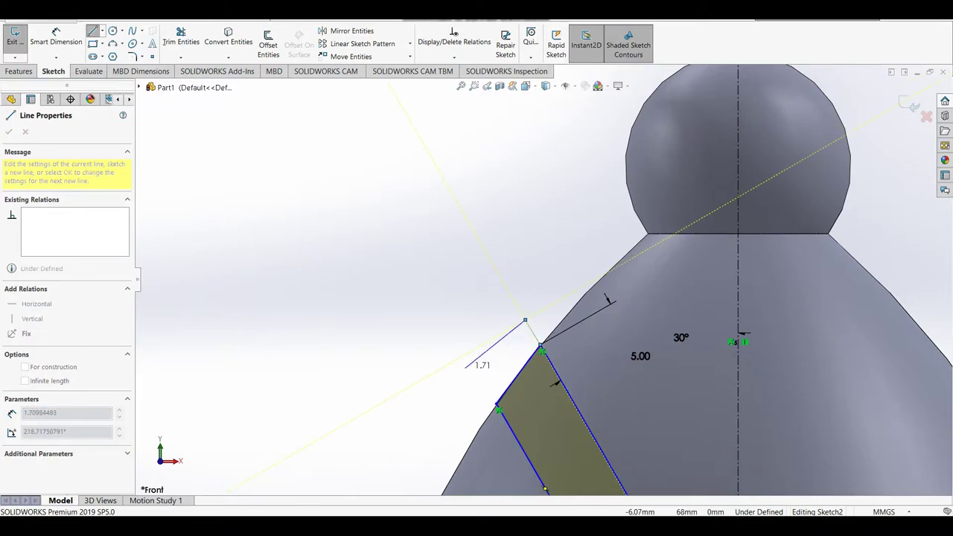
click(467, 371)
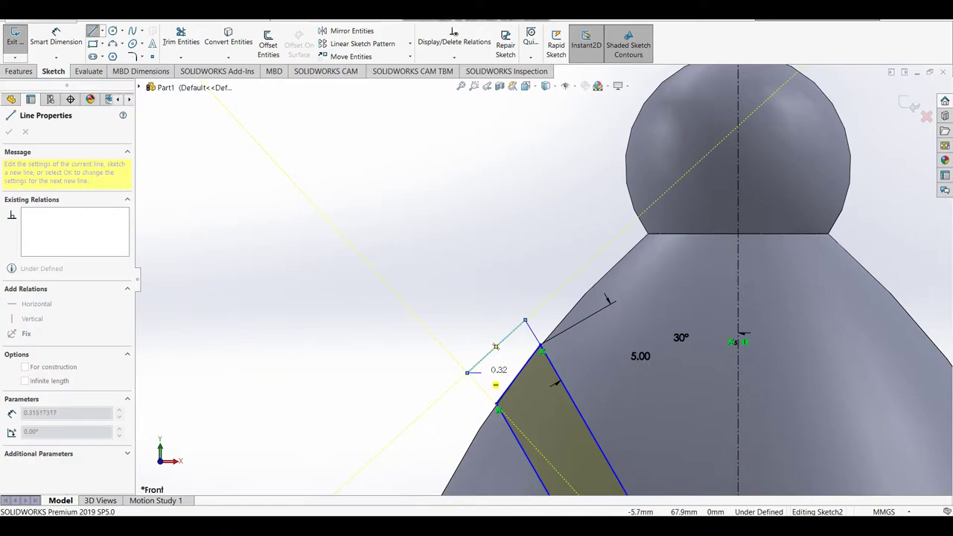
key(ctrl+z)
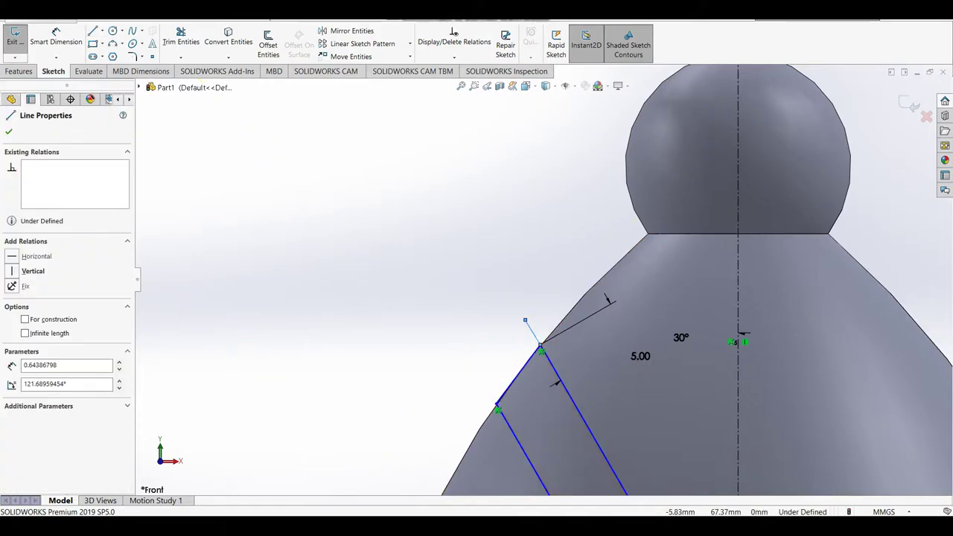
key(l)
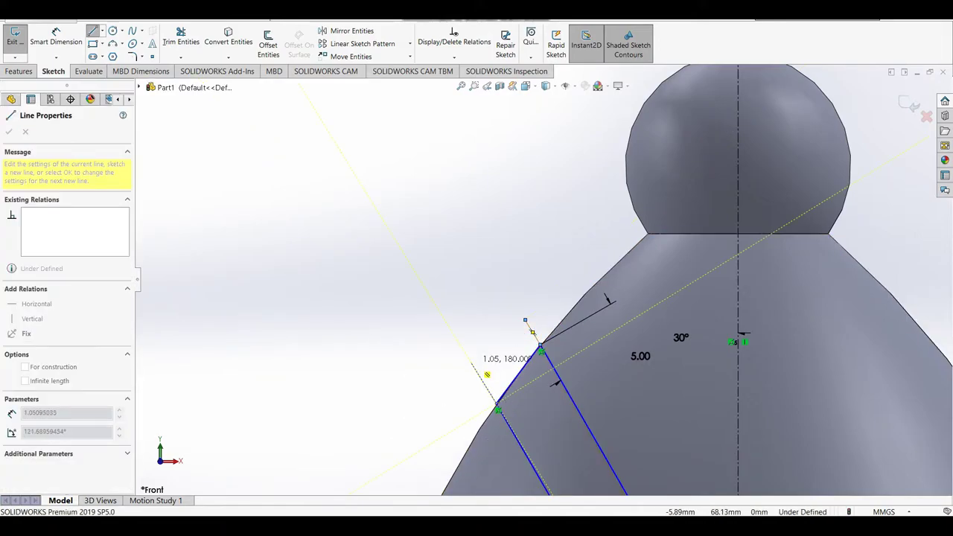
click(472, 362)
click(525, 322)
right_click(525, 321)
Step: Trim the extra slot line, exit the sketch to rebuild the cut, and zoom to fit
click(515, 296)
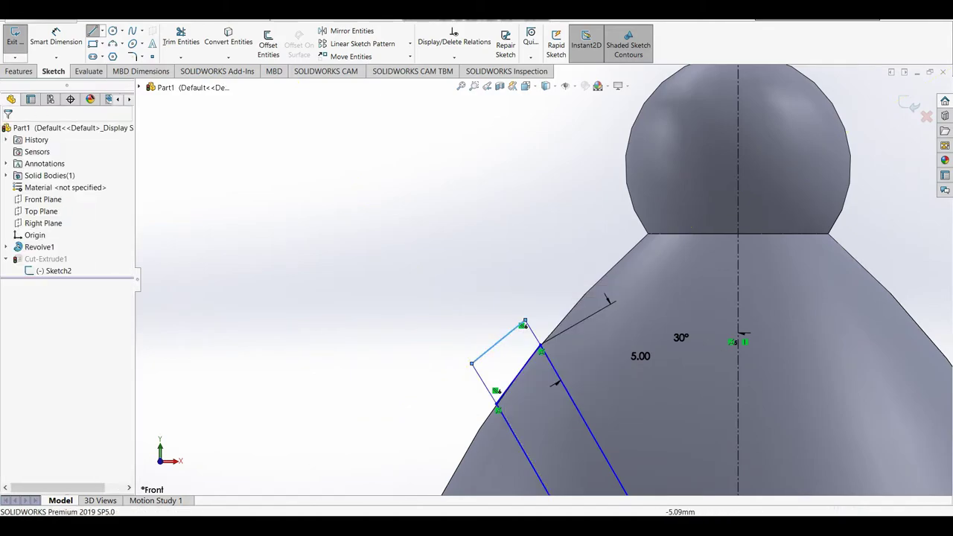
click(181, 41)
key(z)
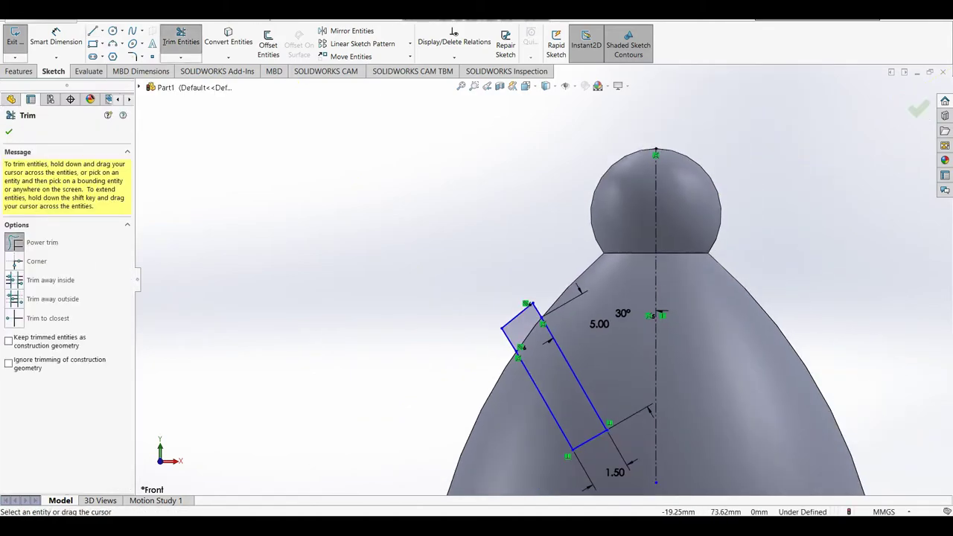
key(ctrl+b)
key(z)
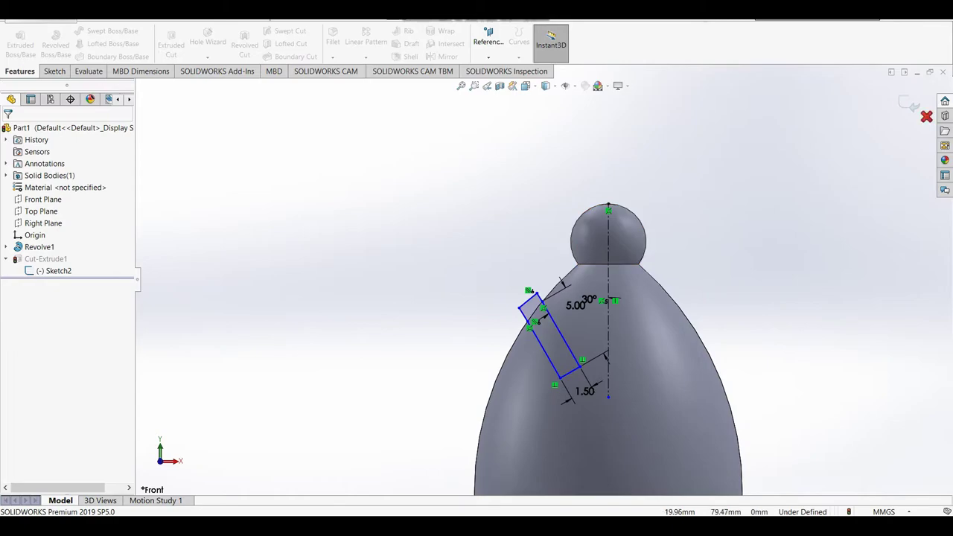
click(911, 104)
key(f)
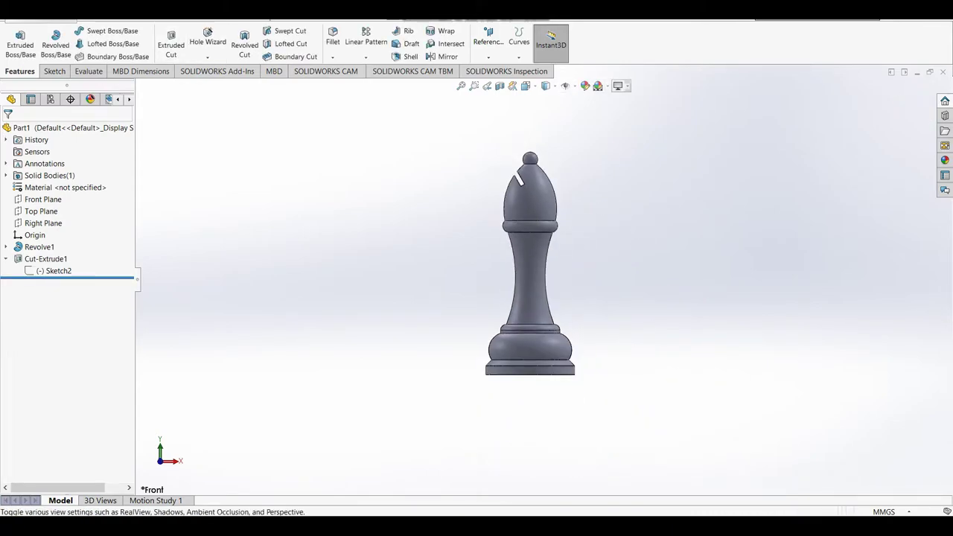
Step: Apply the Plain White scene and colour the whole bishop black
click(605, 86)
click(611, 113)
click(597, 85)
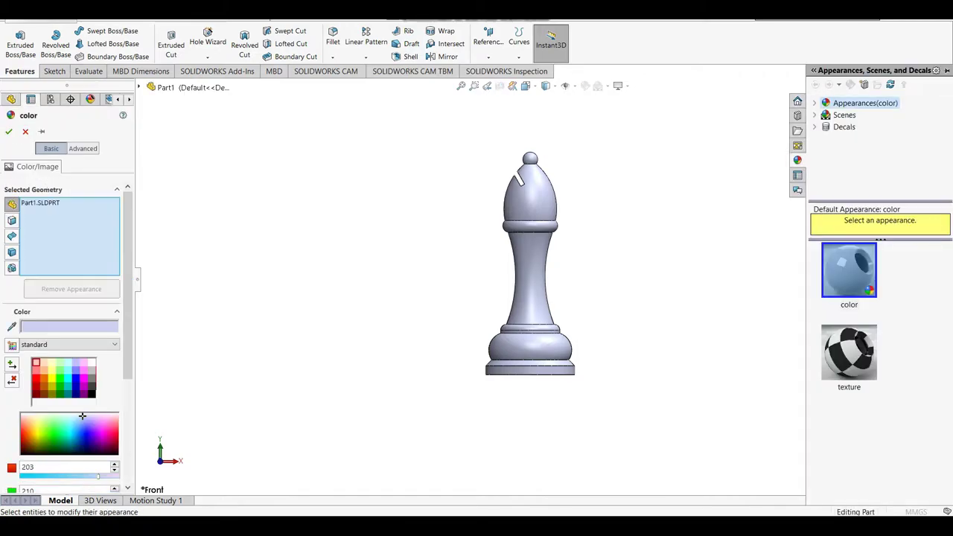
click(91, 395)
key(Return)
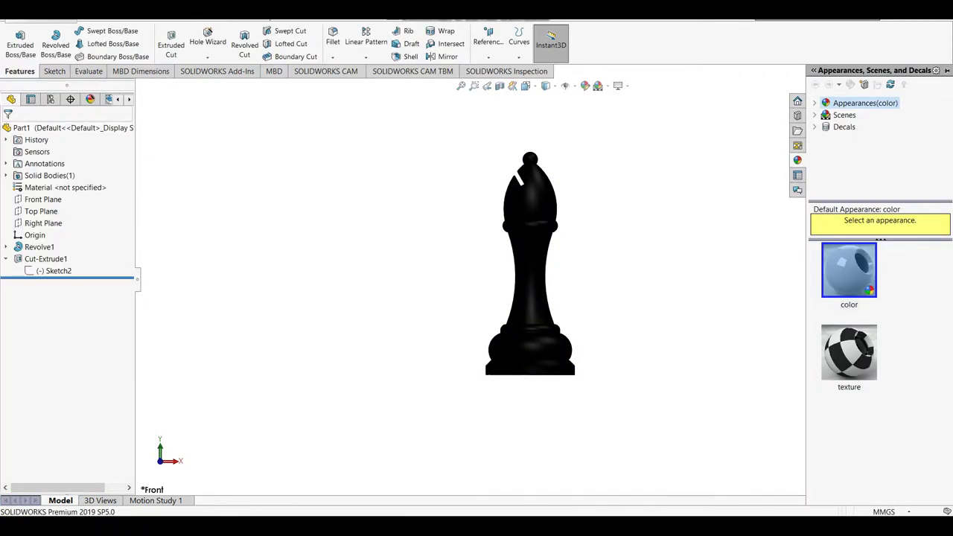
Step: Enable PhotoView 360 and run a perspective Integrated Preview render of the bishop
click(217, 70)
click(116, 44)
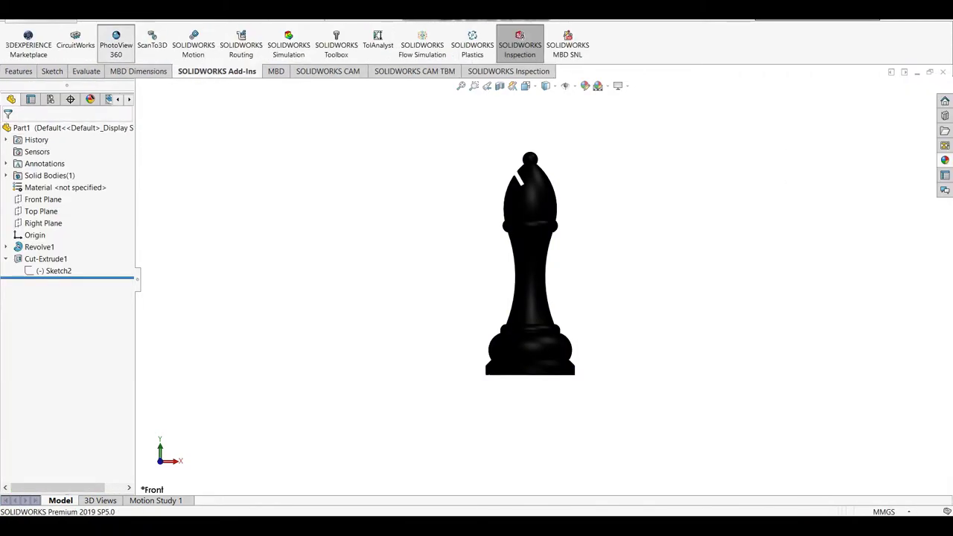
click(198, 71)
click(236, 44)
click(403, 292)
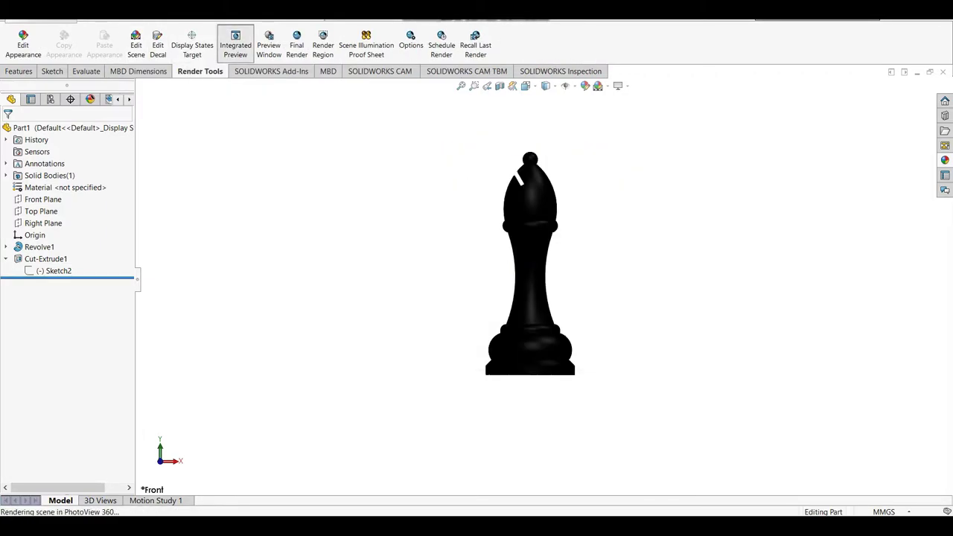
ctrl+middle_drag(530, 263, 334, 289)
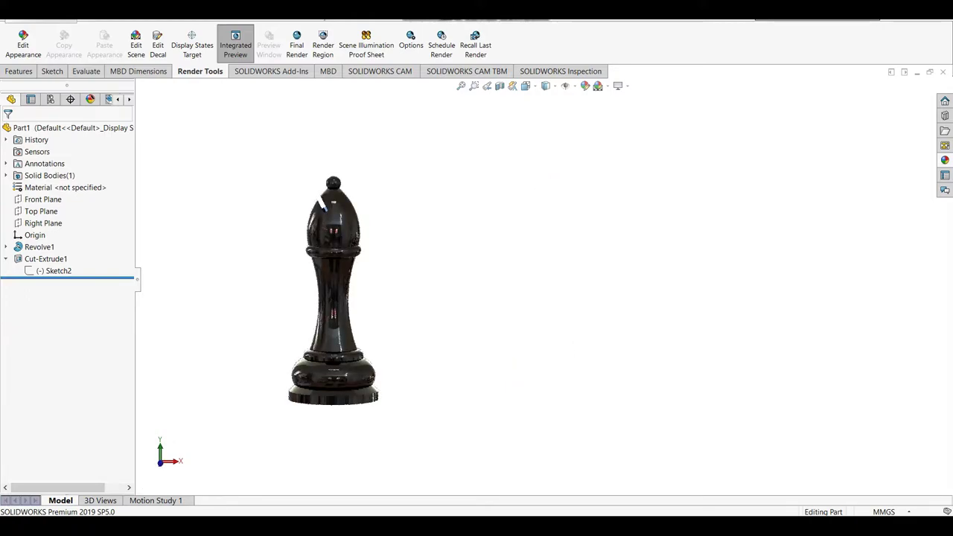
key(Left)
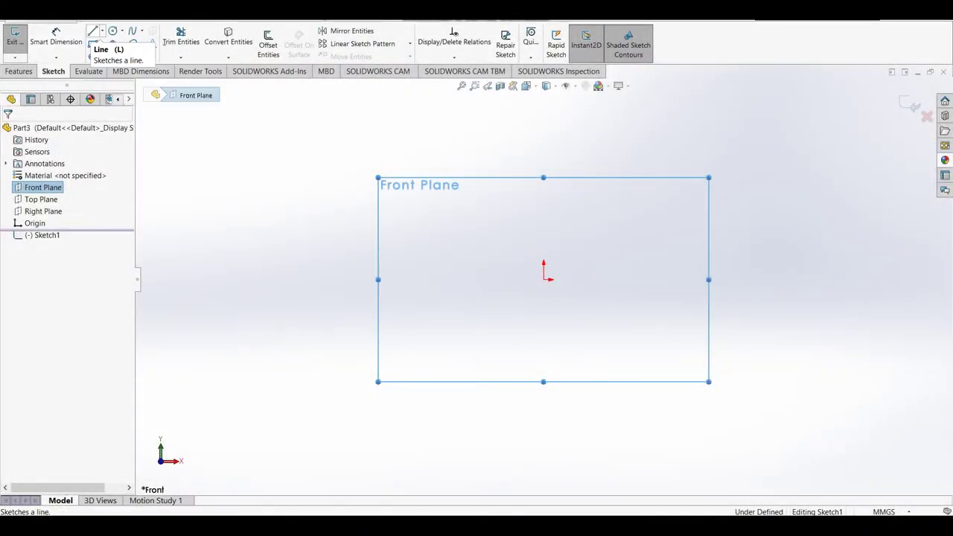
Step: Draw a horizontal line leftward from the origin and dimension it 15 mm
click(93, 32)
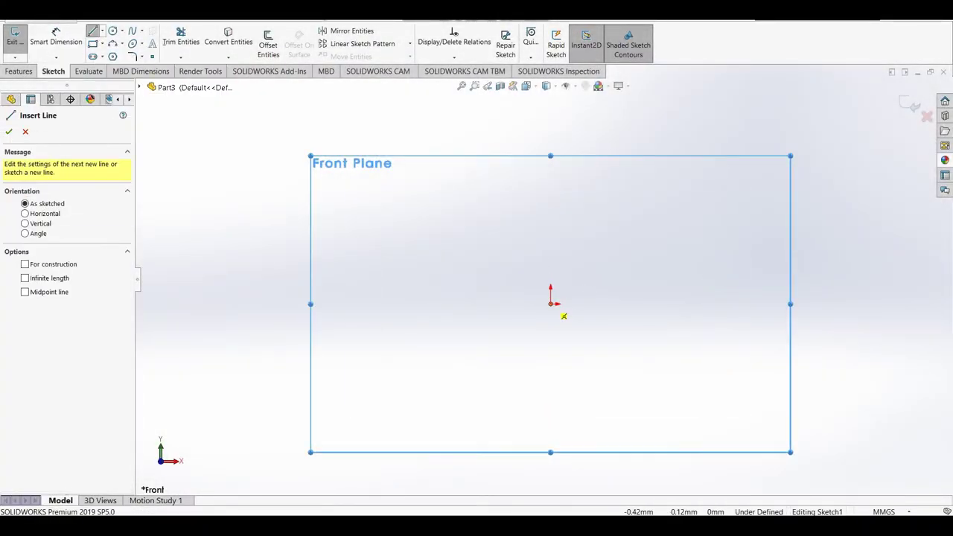
drag(552, 304, 414, 308)
key(Escape)
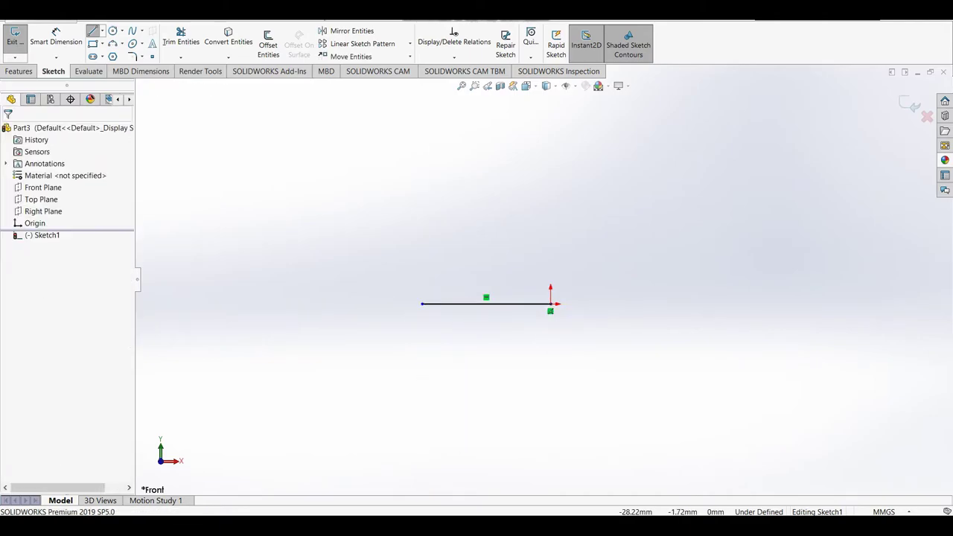
click(56, 37)
click(484, 304)
click(484, 328)
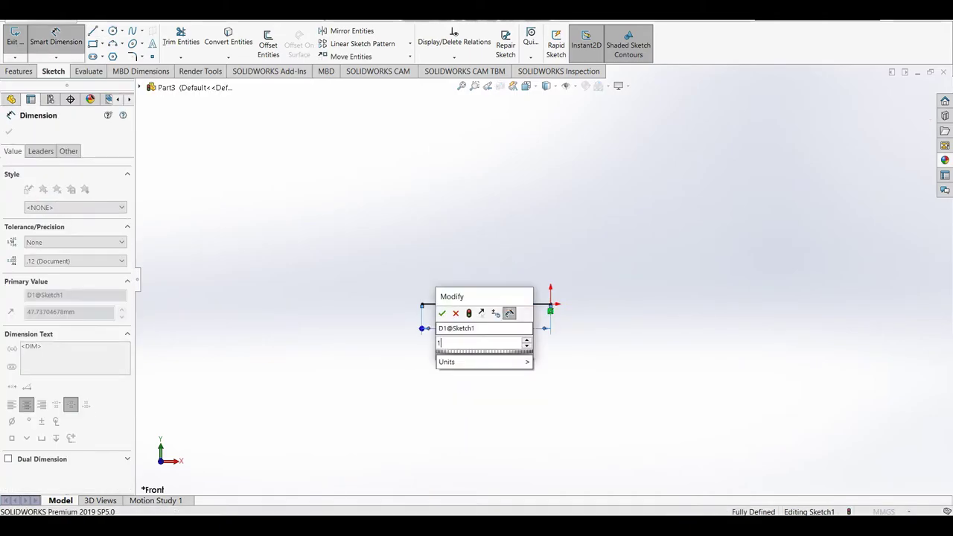
text(15)
key(Return)
Step: Draw a chain of vertical segments up from the horizontal line's end
right_drag(571, 348, 522, 348)
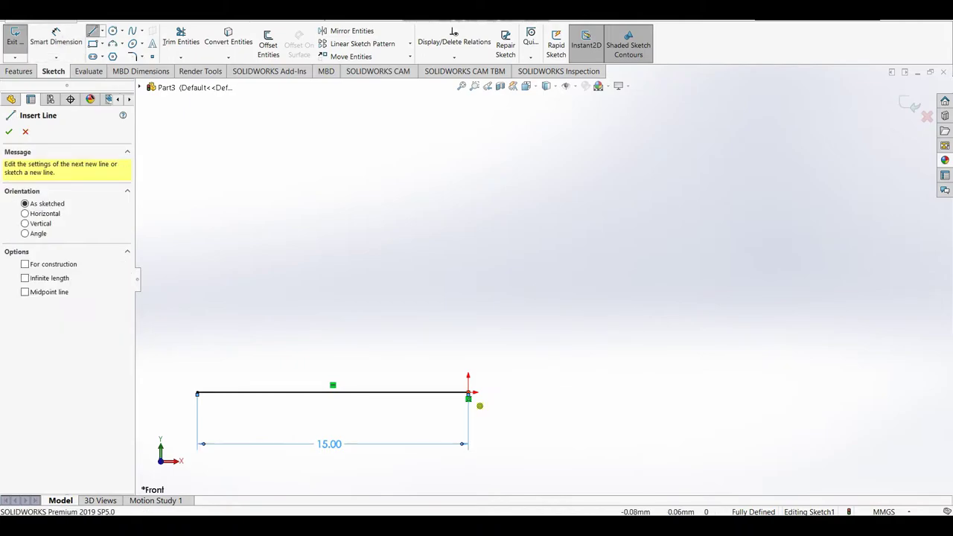
click(468, 393)
click(469, 350)
click(468, 306)
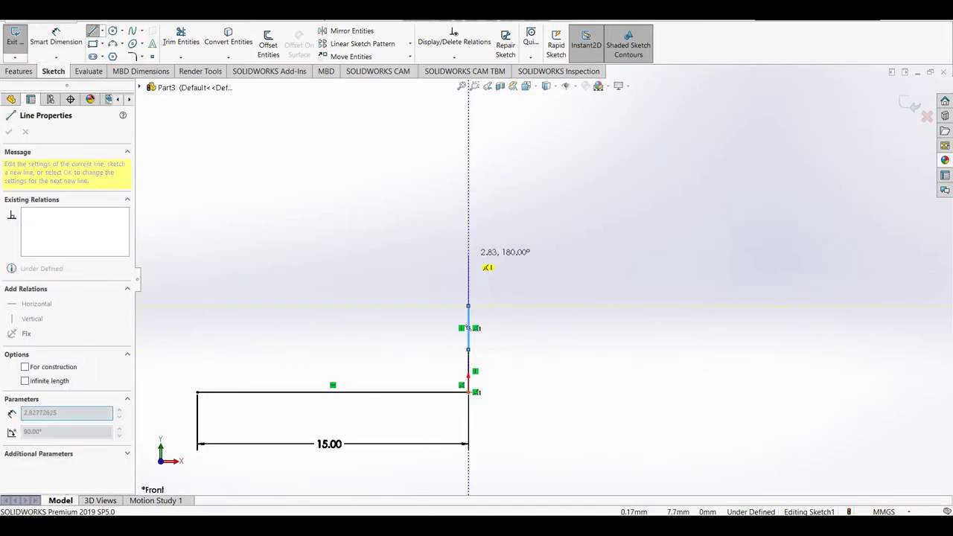
click(469, 216)
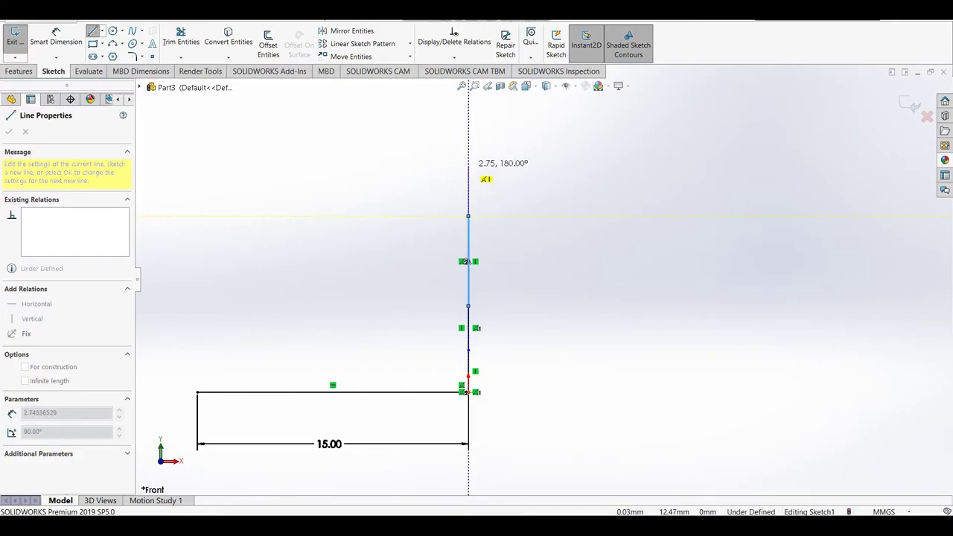
click(468, 166)
click(468, 123)
right_click(492, 134)
click(524, 141)
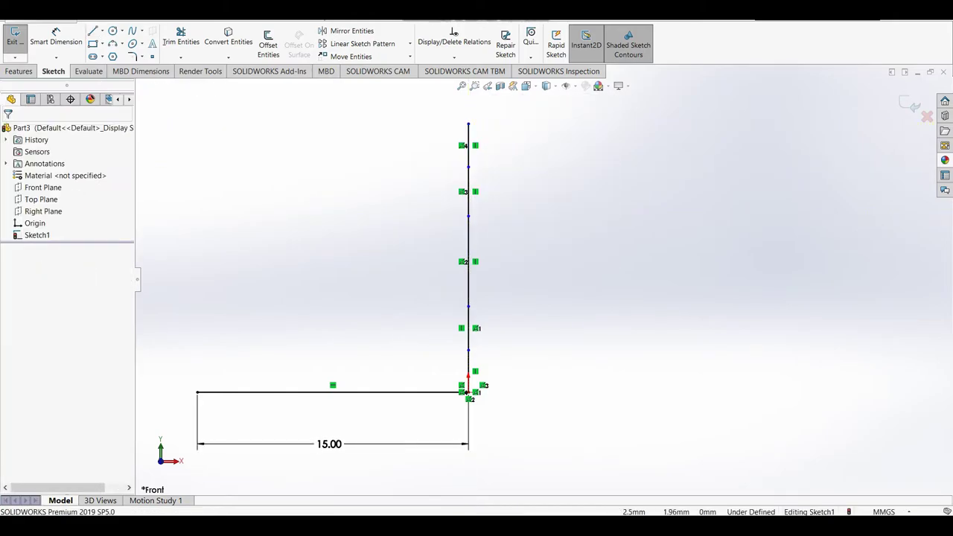
Step: Dimension the vertical segments to 3 mm, 2 mm and 9 mm
click(56, 34)
click(468, 365)
click(508, 375)
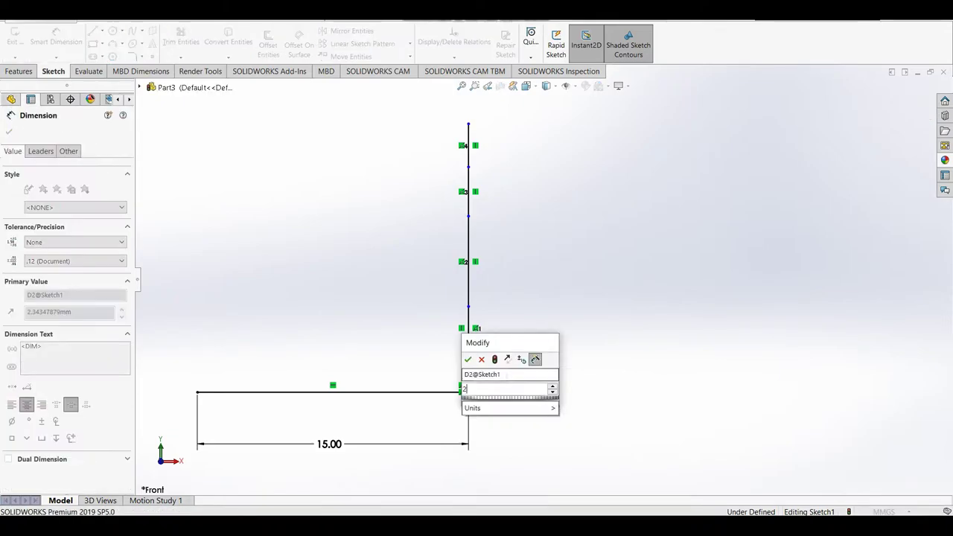
text(2)
key(Return)
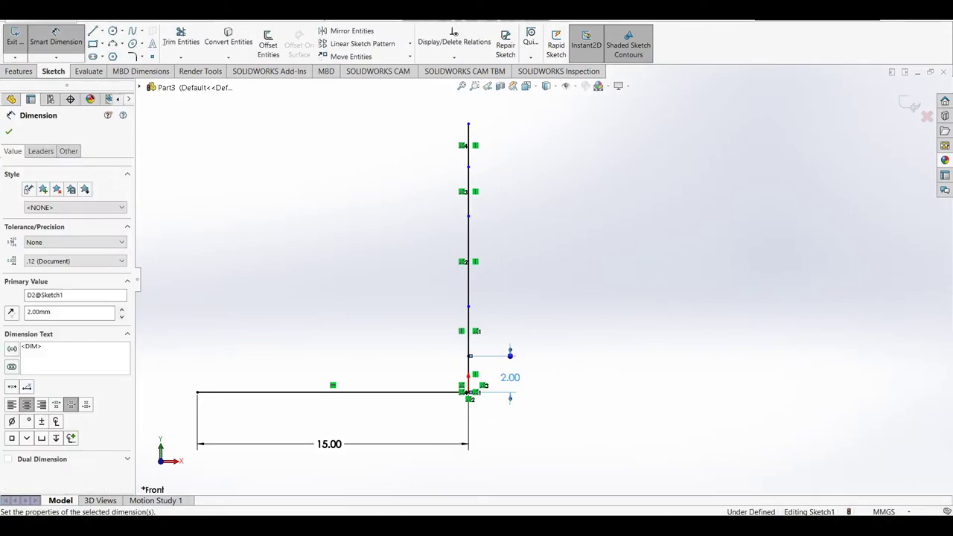
text(3)
key(Return)
click(468, 320)
click(528, 316)
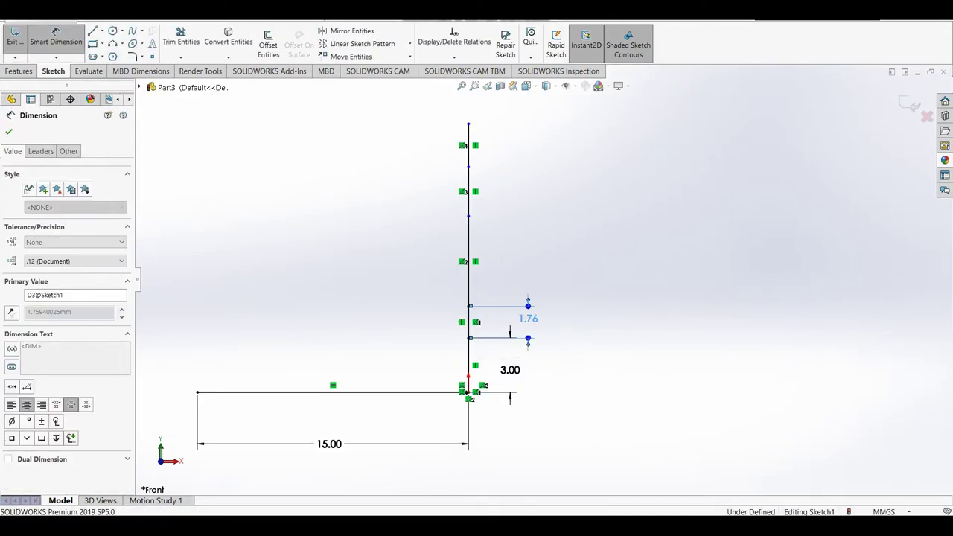
text(2)
key(Return)
click(468, 239)
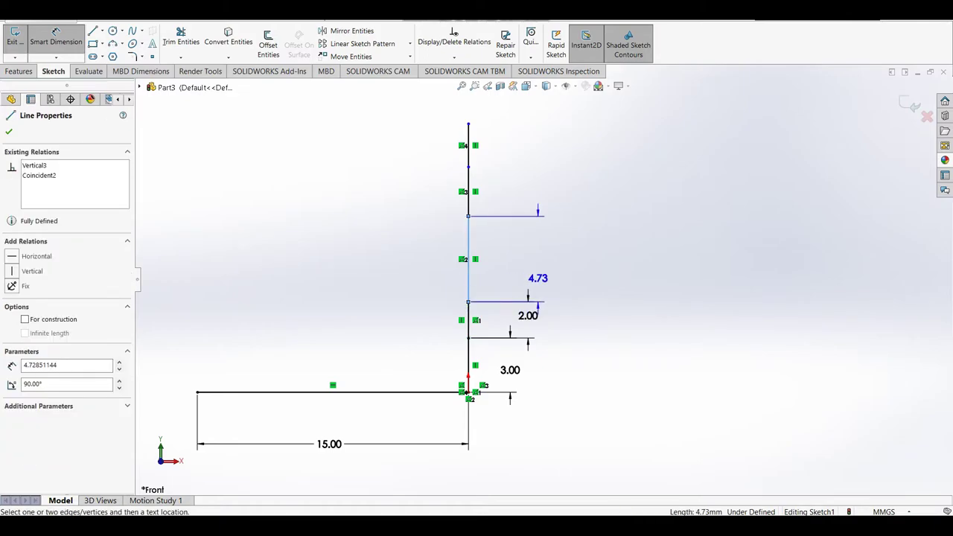
click(538, 278)
text(9)
key(Return)
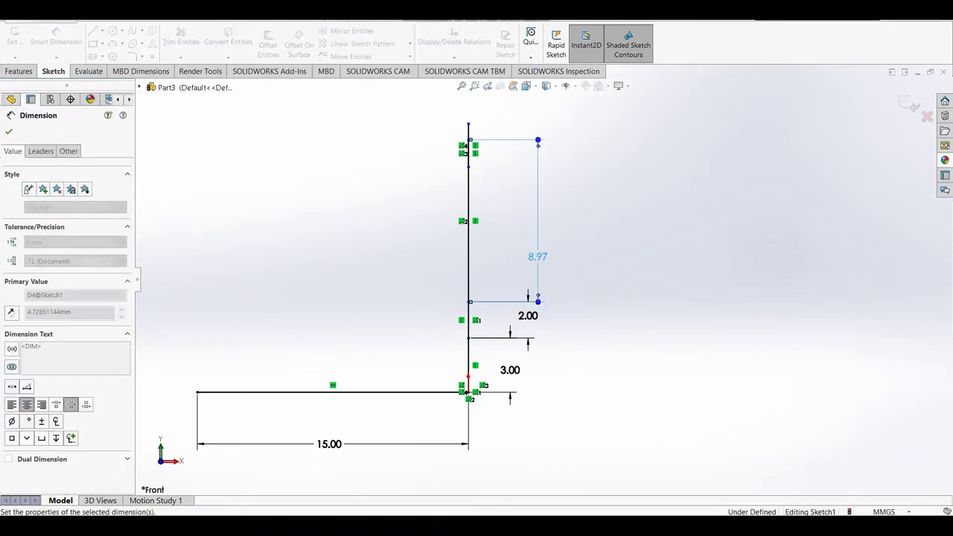
Step: Add a 1 mm vertical spacing dimension between the segment points
scroll(485, 164, down, 3)
scroll(545, 284, up, 3)
scroll(476, 120, down, 4)
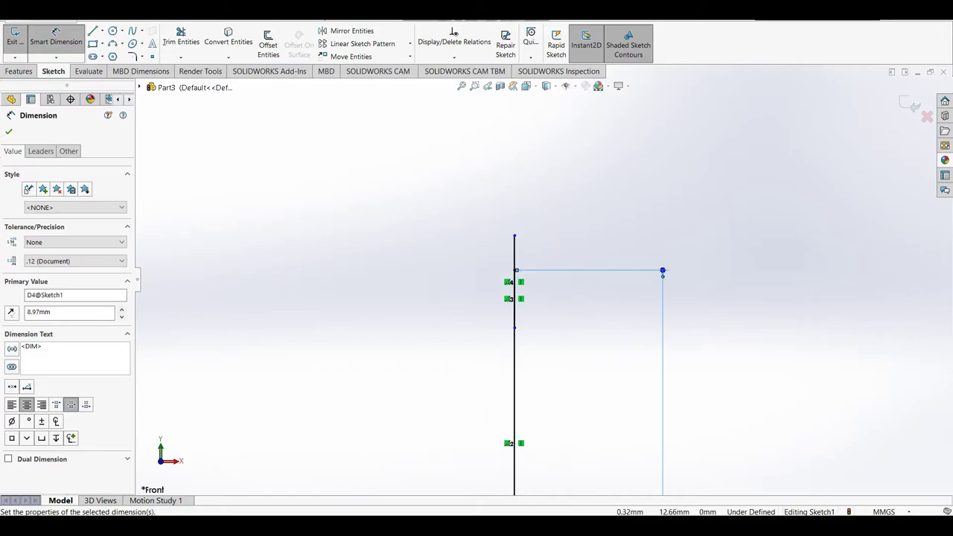
click(663, 271)
click(516, 328)
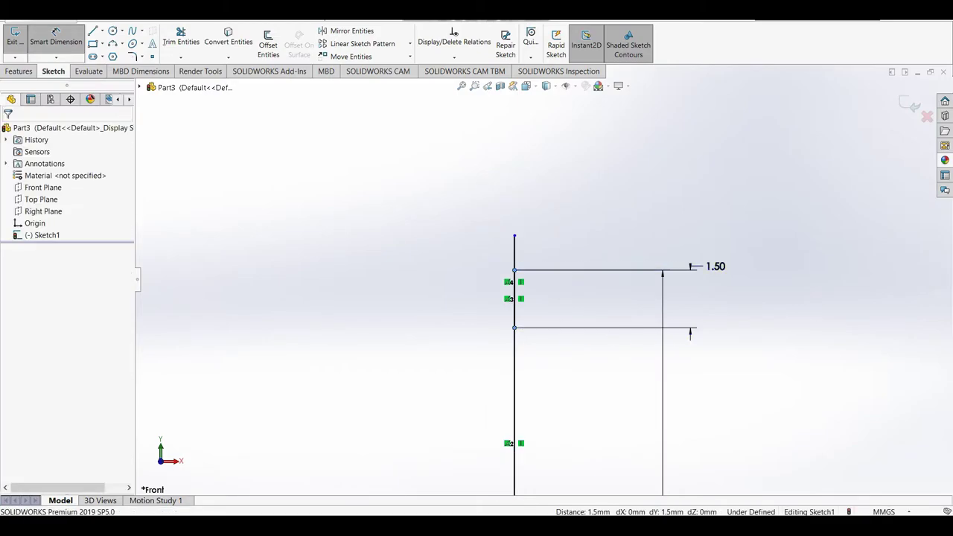
click(690, 328)
text(=1)
key(Return)
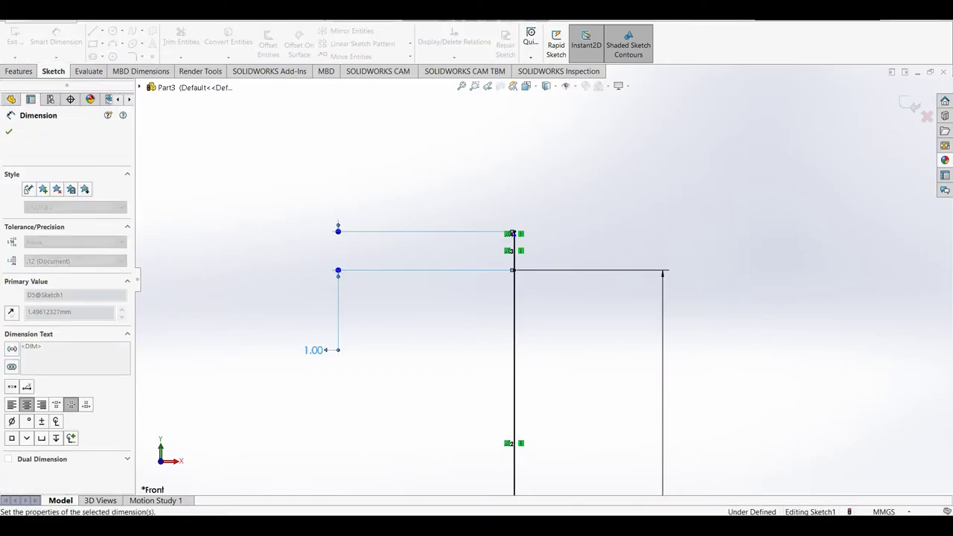
Step: Change the small top spacing dimension to 2 mm
scroll(510, 357, down, 3)
scroll(510, 358, down, 2)
click(509, 237)
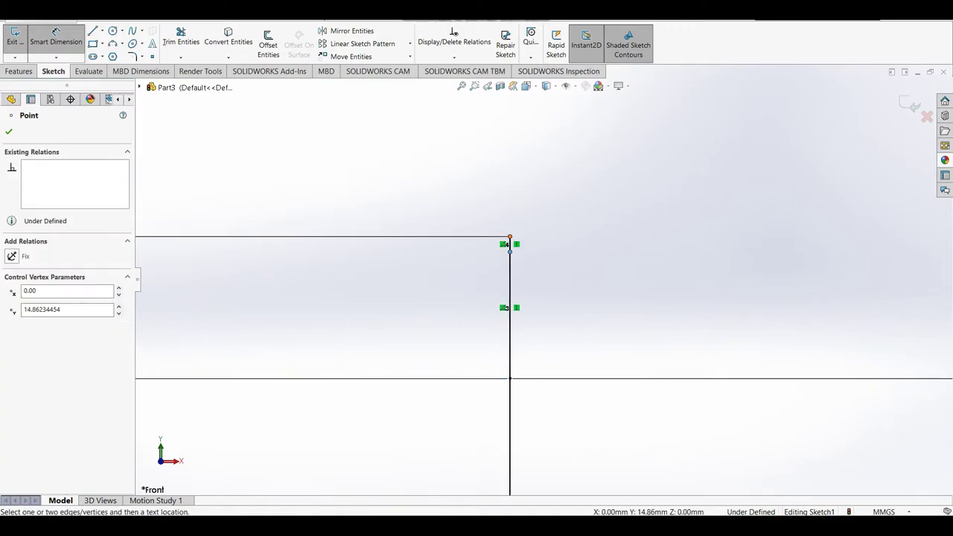
double_click(628, 215)
text(2)
key(Return)
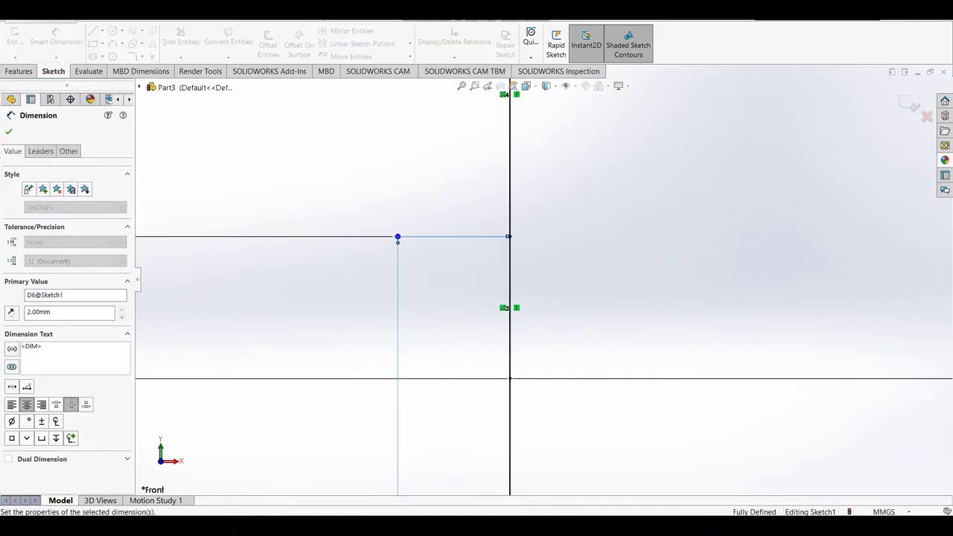
scroll(543, 280, up, 3)
scroll(543, 280, up, 2)
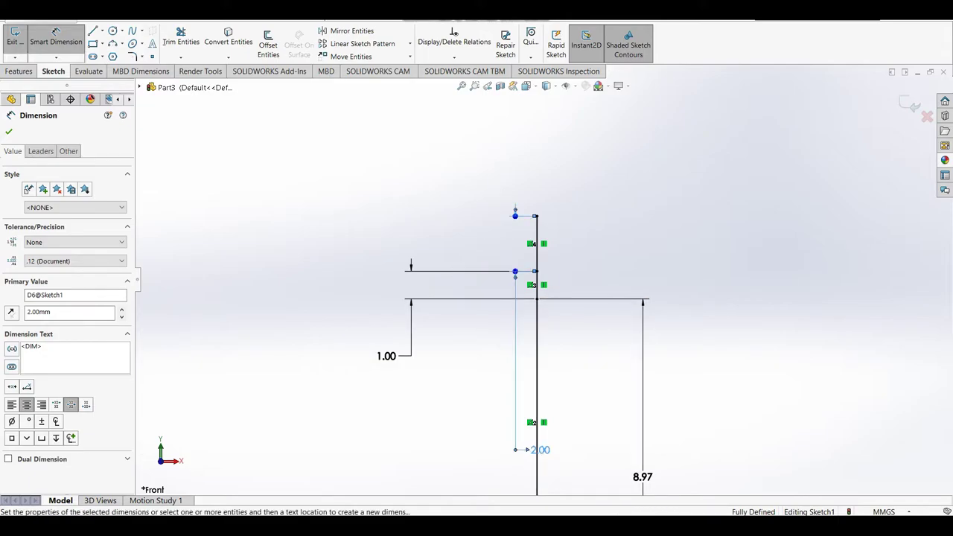
key(Escape)
scroll(544, 280, up, 3)
scroll(544, 298, down, 2)
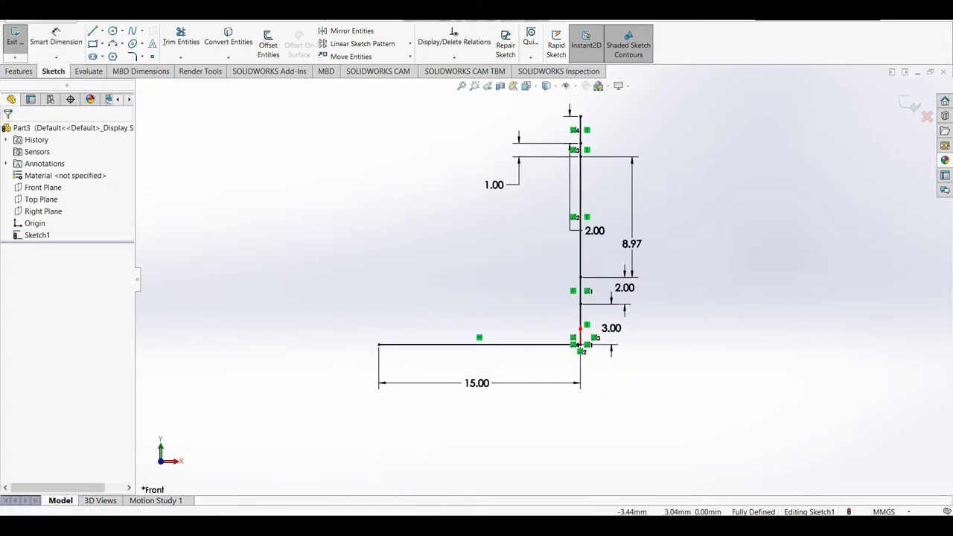
Step: Draw two horizontal lines leftward from the axis, closing the base rectangle
key(l)
click(581, 304)
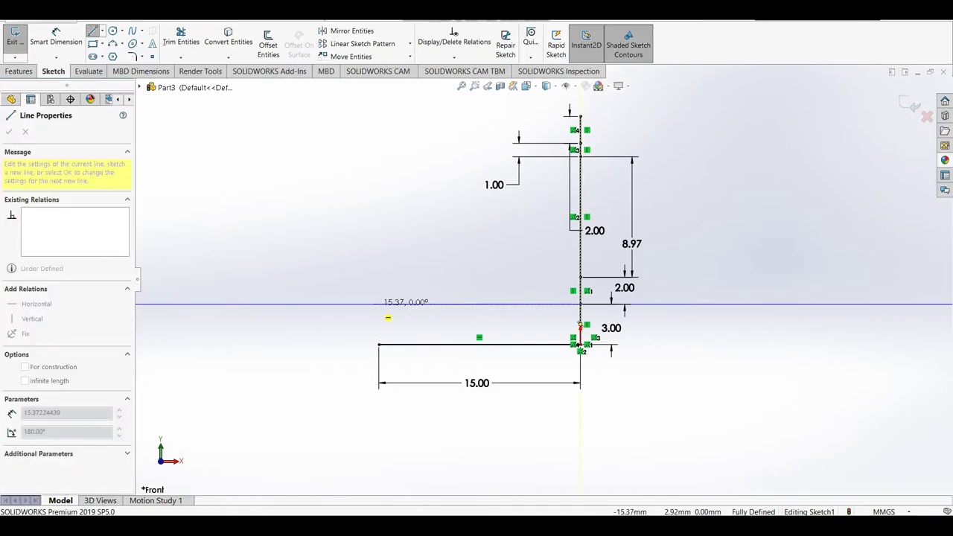
click(380, 304)
right_click(415, 273)
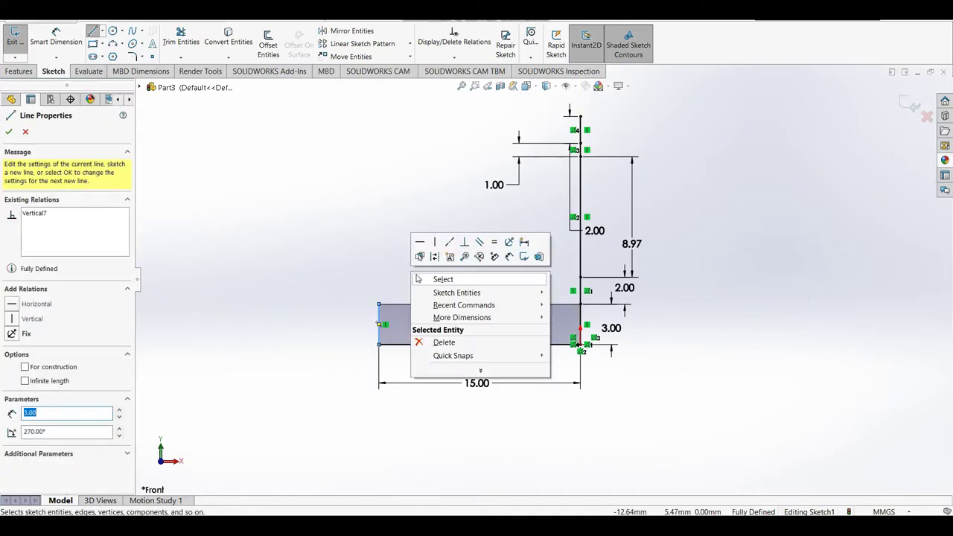
click(436, 278)
right_drag(482, 269, 482, 269)
click(581, 277)
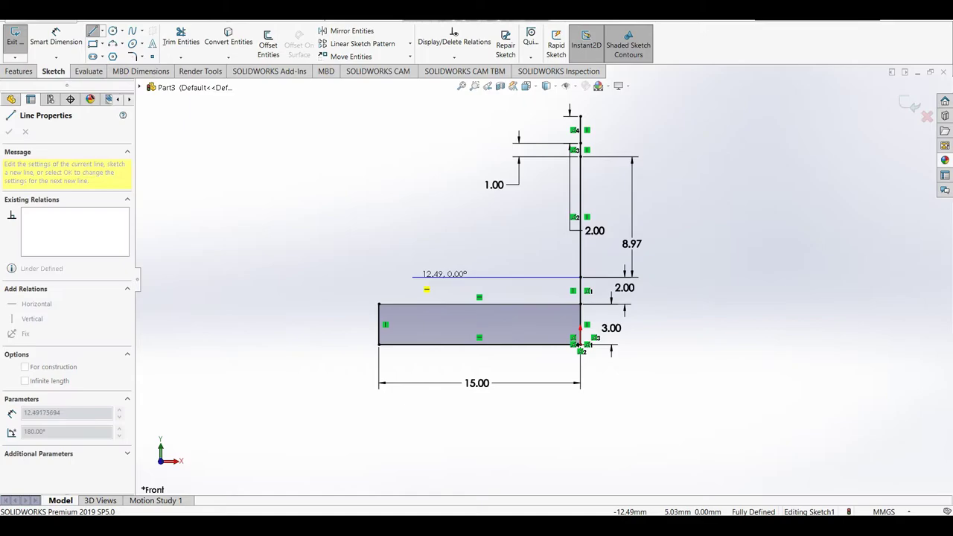
click(402, 277)
right_click(410, 274)
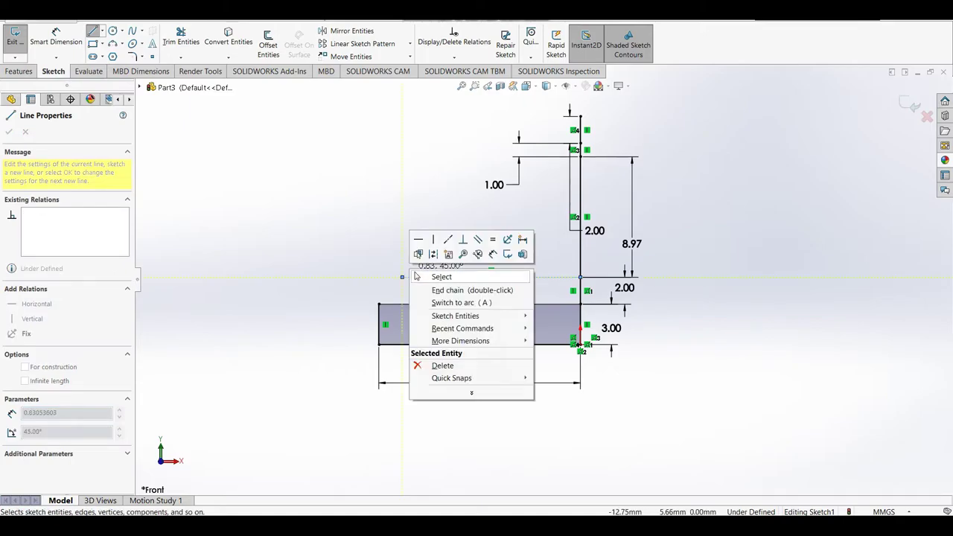
click(433, 277)
Step: Draw horizontal reference lines near the top of the vertical axis
right_drag(514, 186, 604, 171)
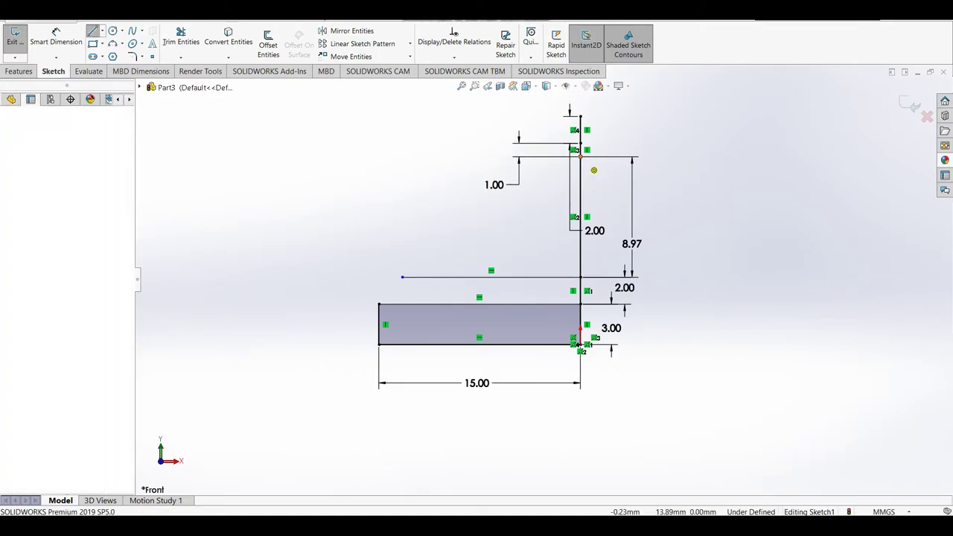
drag(581, 157, 382, 157)
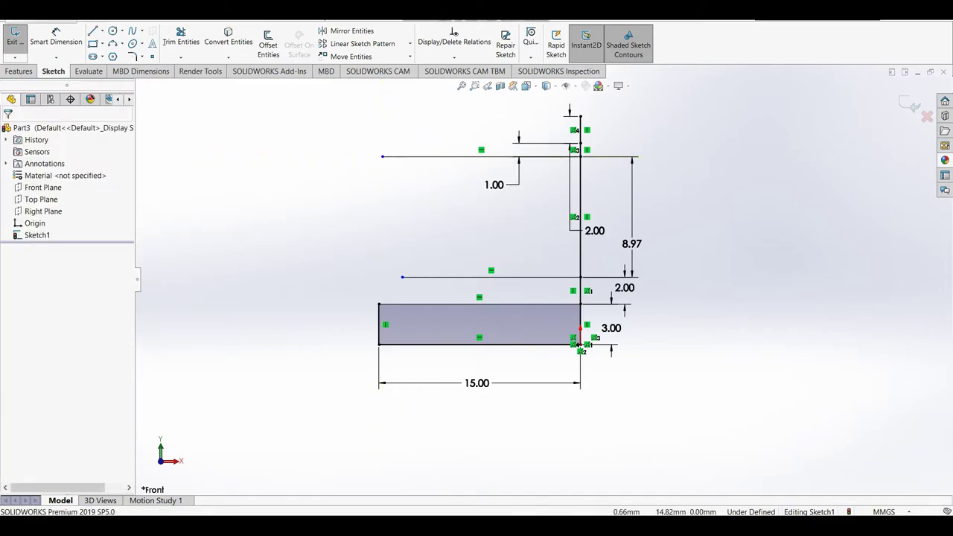
mouse_move(581, 150)
mouse_down()
mouse_move(397, 154)
mouse_move(382, 143)
mouse_up()
key(Escape)
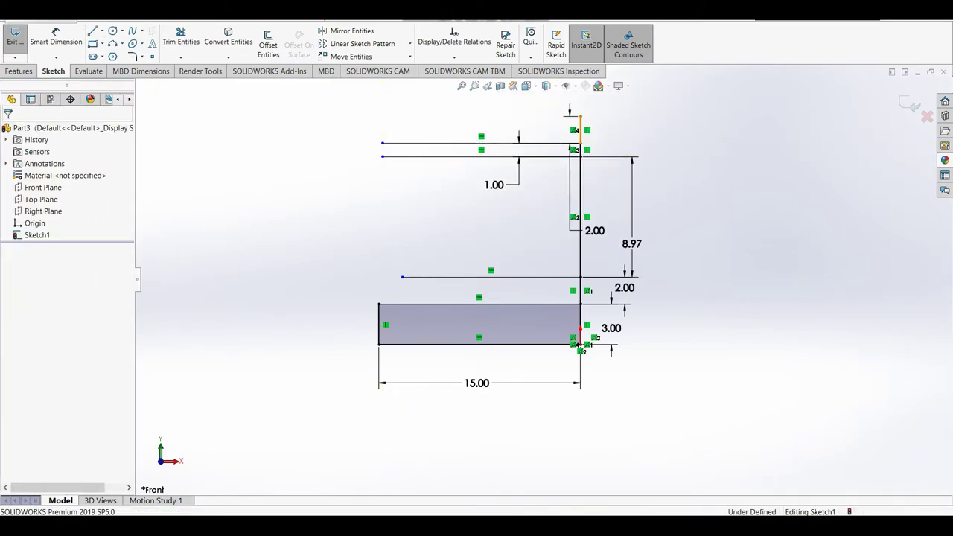
click(581, 128)
key(l)
drag(580, 115, 407, 117)
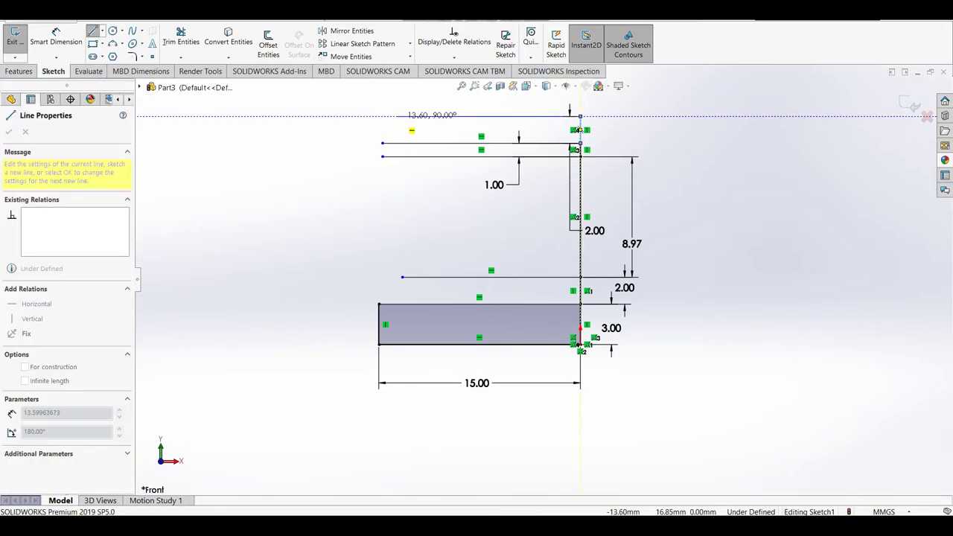
click(398, 115)
key(Escape)
Step: Draw the slanted base edge up from the base corner
right_drag(330, 276, 298, 276)
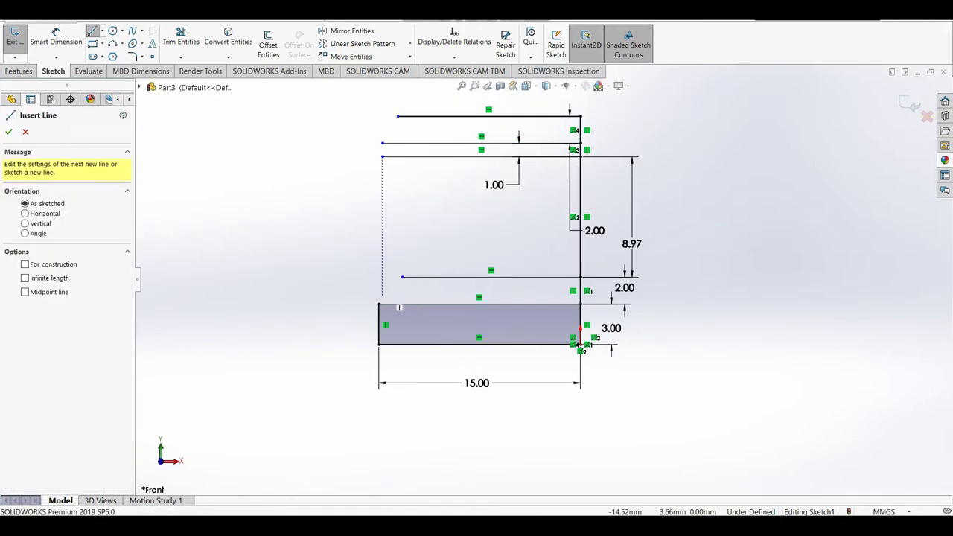
drag(379, 304, 402, 277)
right_click(378, 249)
click(400, 256)
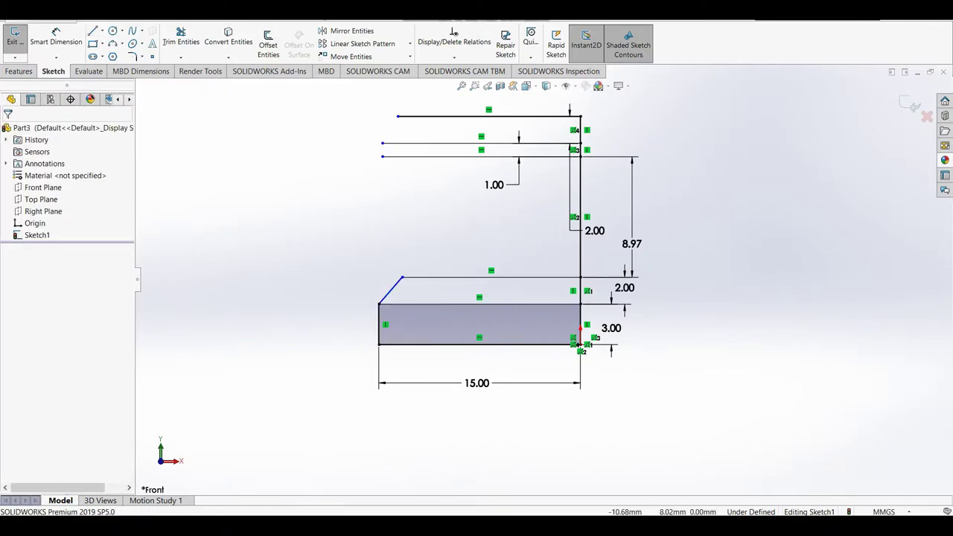
Step: Dimension the middle horizontal line 13 mm and the next one 10 mm
click(56, 37)
click(469, 277)
click(406, 286)
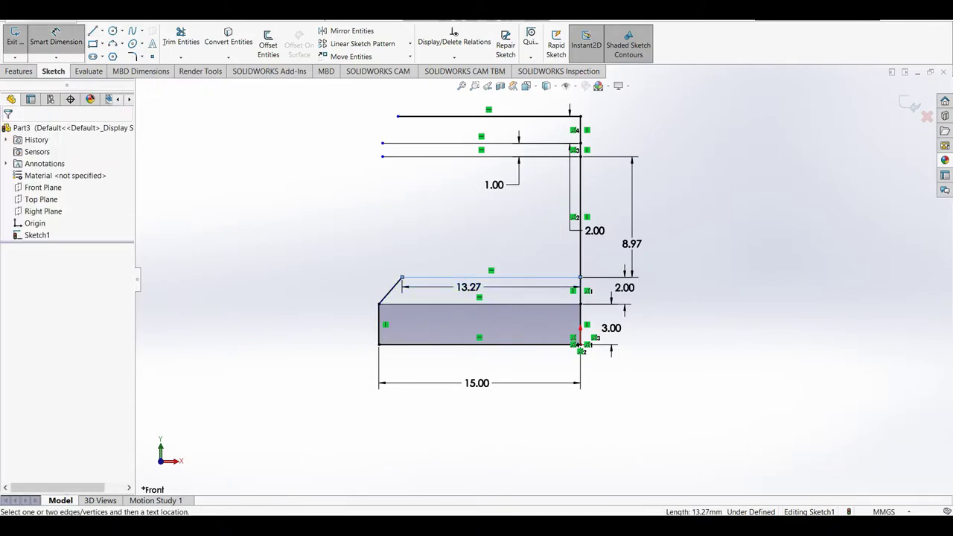
text(13)
key(Return)
scroll(543, 295, up, 3)
scroll(454, 218, down, 3)
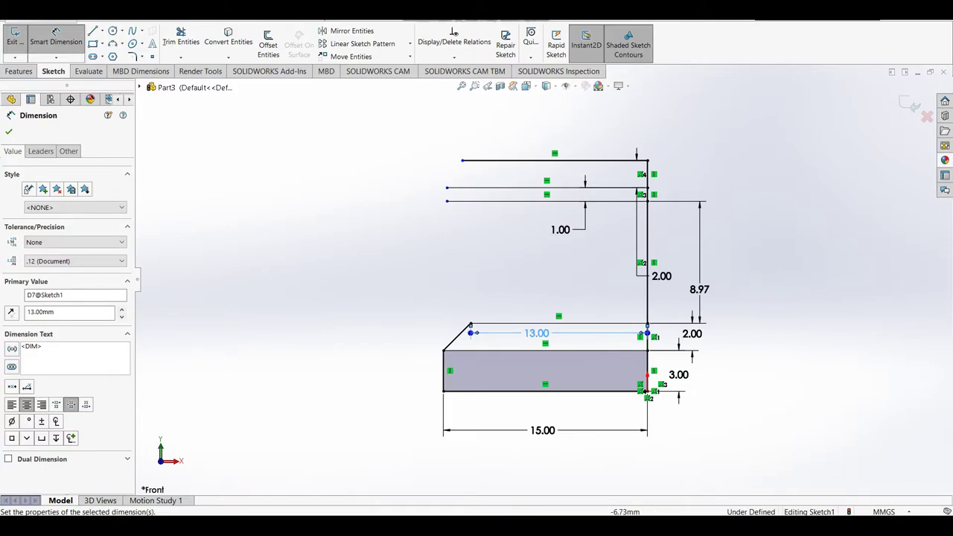
click(521, 201)
click(525, 240)
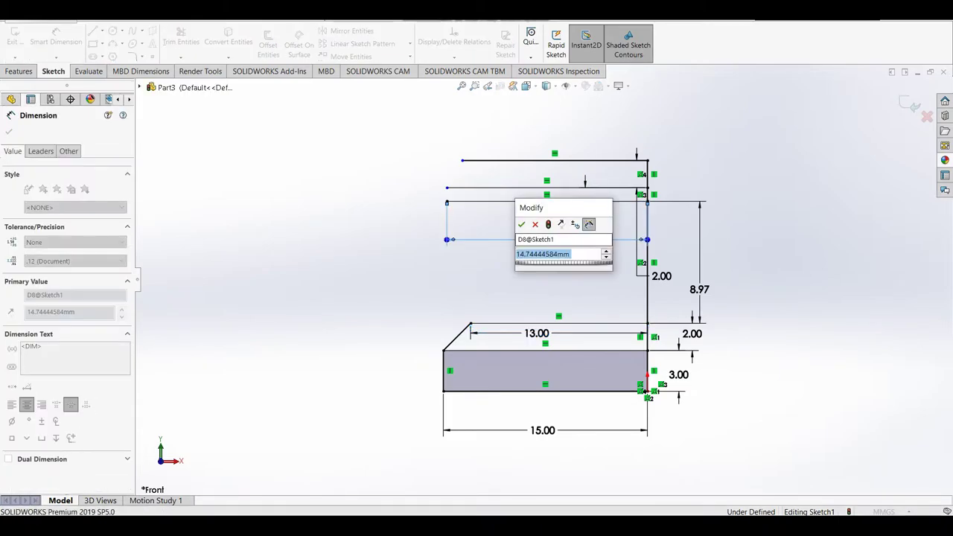
text(10)
key(Return)
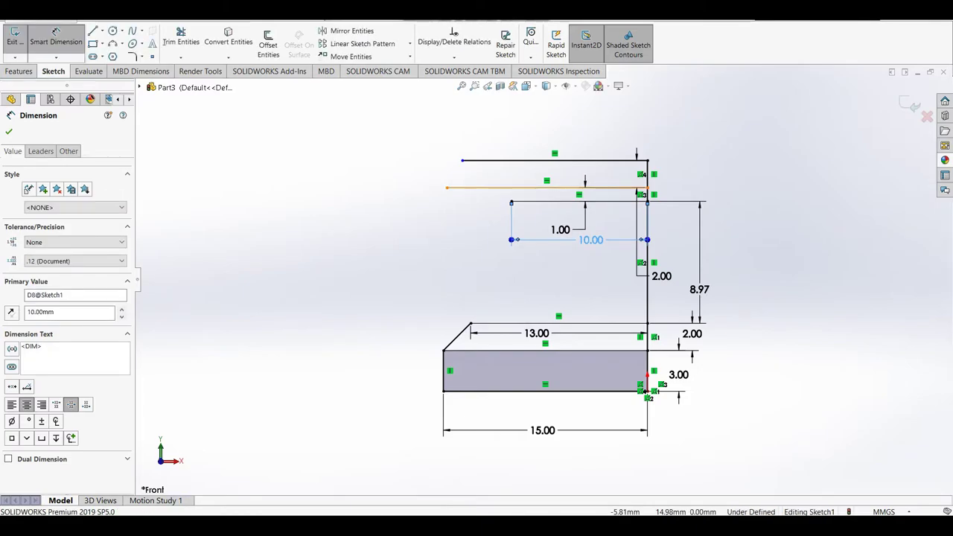
Step: Dimension the upper horizontal lines 10 mm and 8 mm, fully defining the sketch
click(522, 188)
click(574, 194)
text(10)
key(Return)
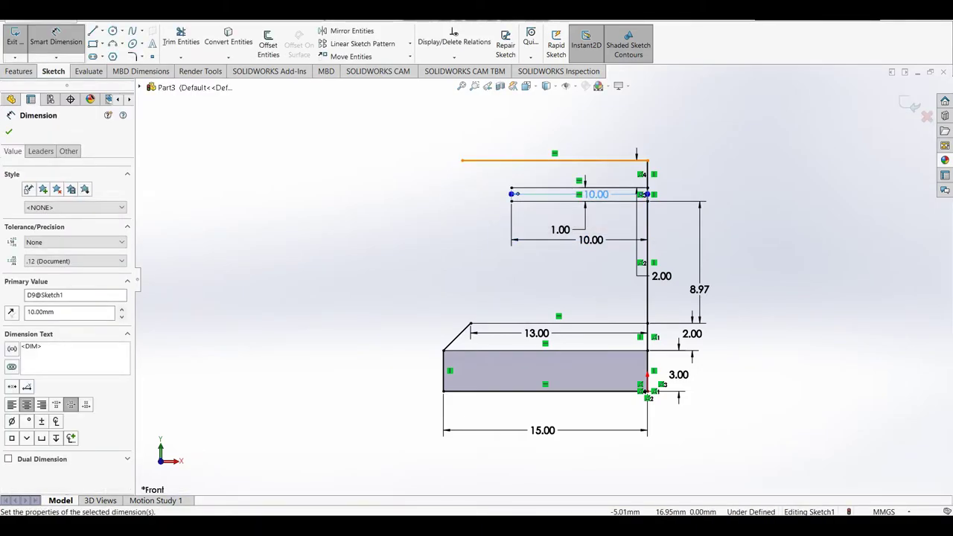
click(555, 160)
click(581, 173)
text(8)
key(Return)
scroll(525, 210, down, 2)
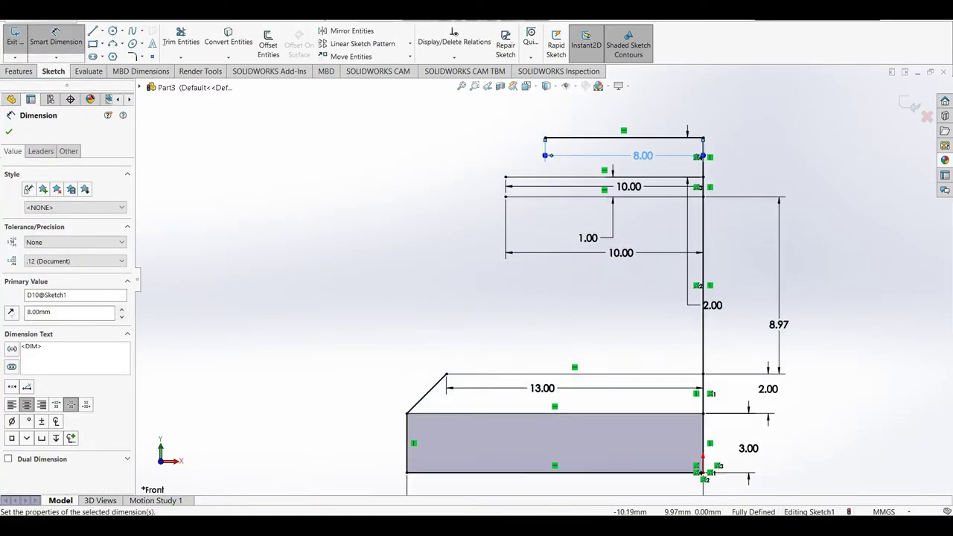
Step: Draw a 3-point arc from the 13 mm line end to the upper line end, bulging left
click(113, 43)
click(564, 314)
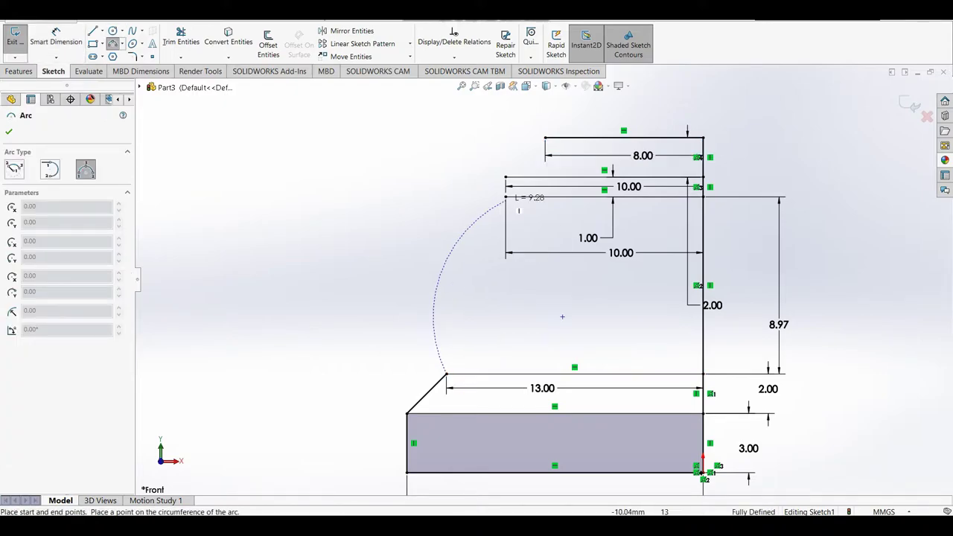
click(446, 373)
click(506, 197)
right_click(439, 262)
click(444, 265)
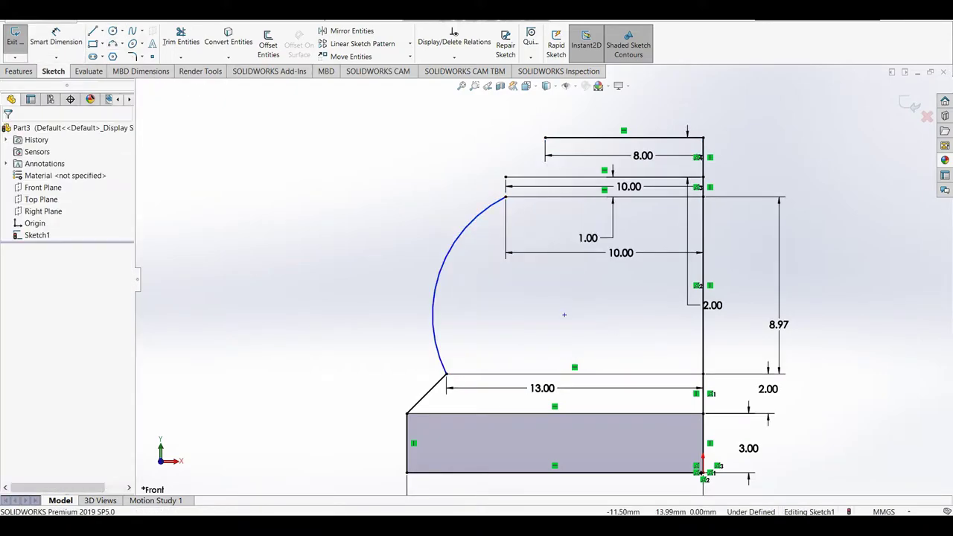
Step: Add a short line and a small tangent arc rounding the top corner
key(l)
click(521, 187)
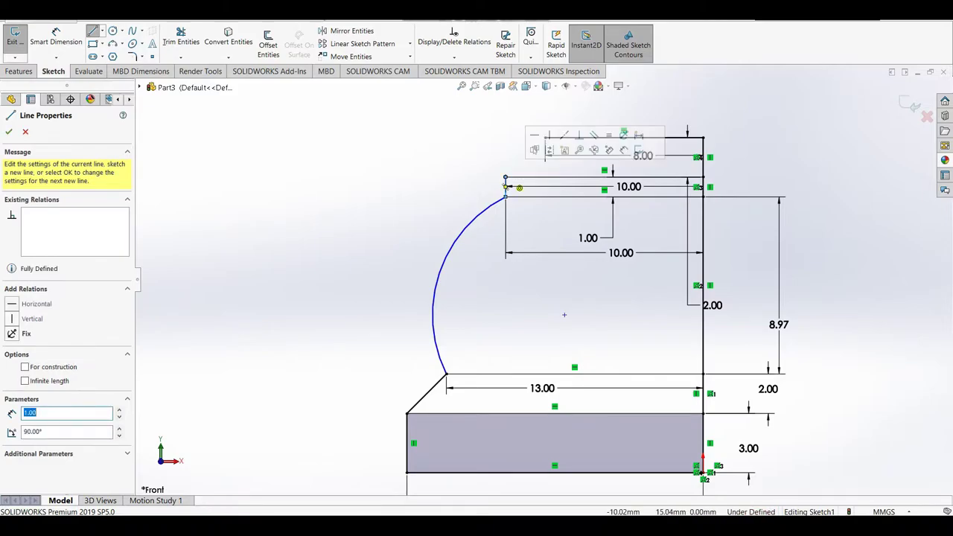
key(a)
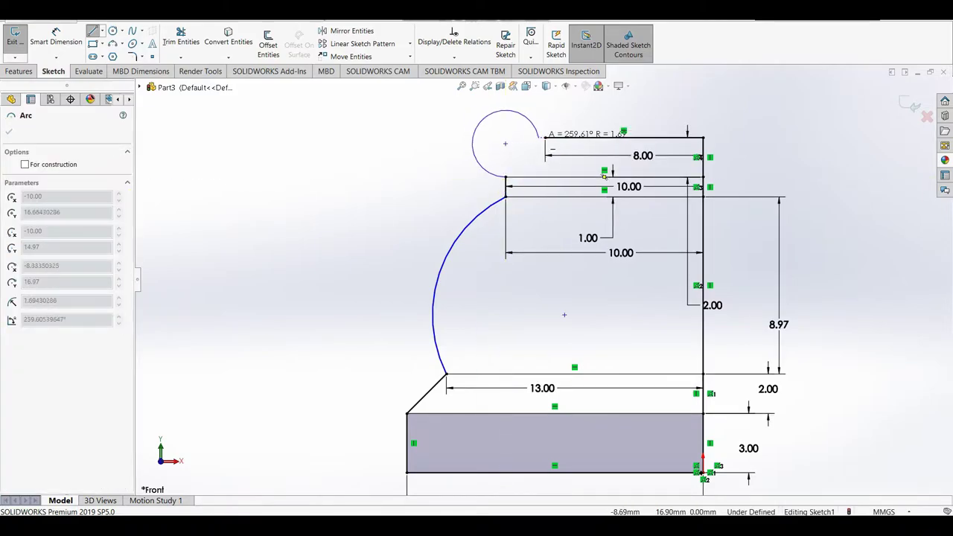
right_click(499, 123)
click(521, 157)
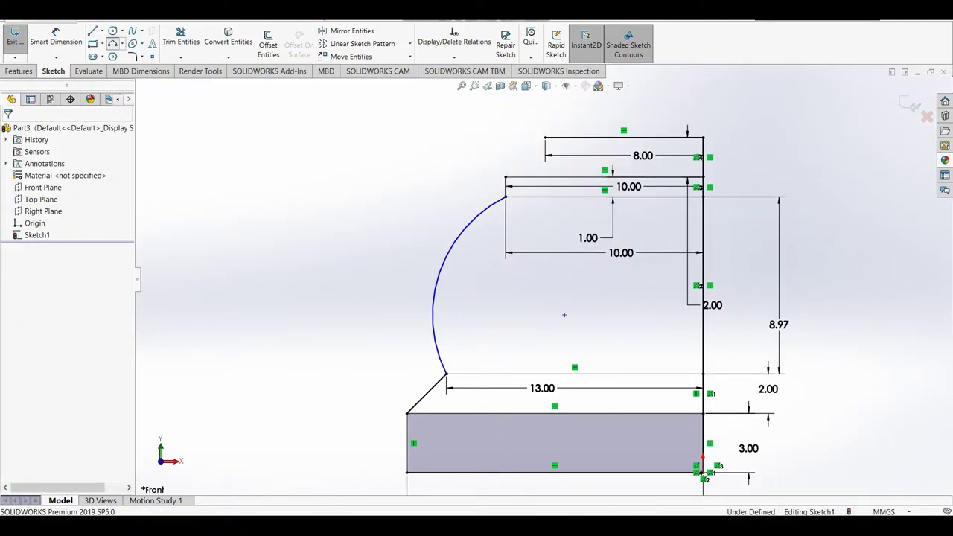
key(a)
click(544, 138)
right_click(531, 155)
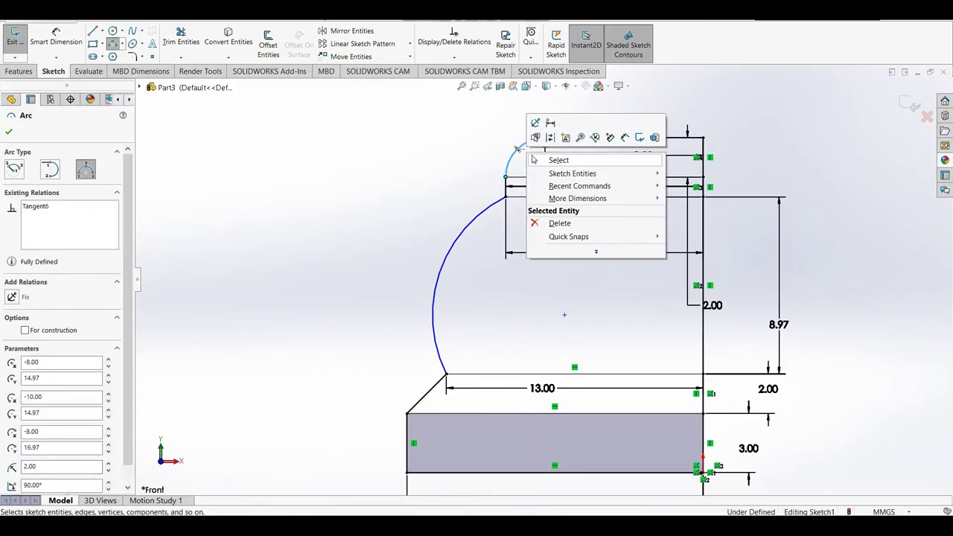
click(559, 160)
Step: Dimension the large side arc to radius 6
key(d)
click(437, 261)
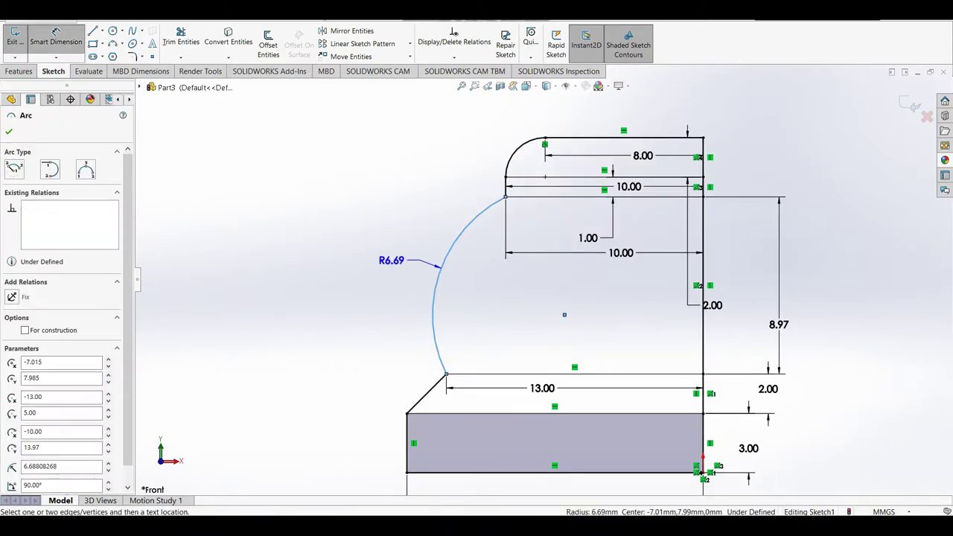
click(385, 258)
text(6.00mm)
key(Return)
scroll(565, 246, up, 2)
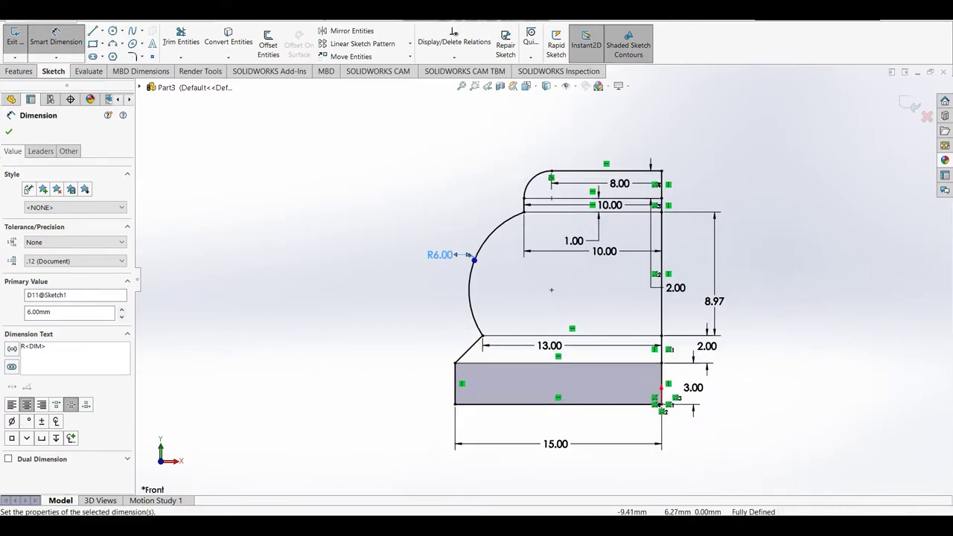
Step: Trim away the inner horizontal line so the profile closes into one region
key(t)
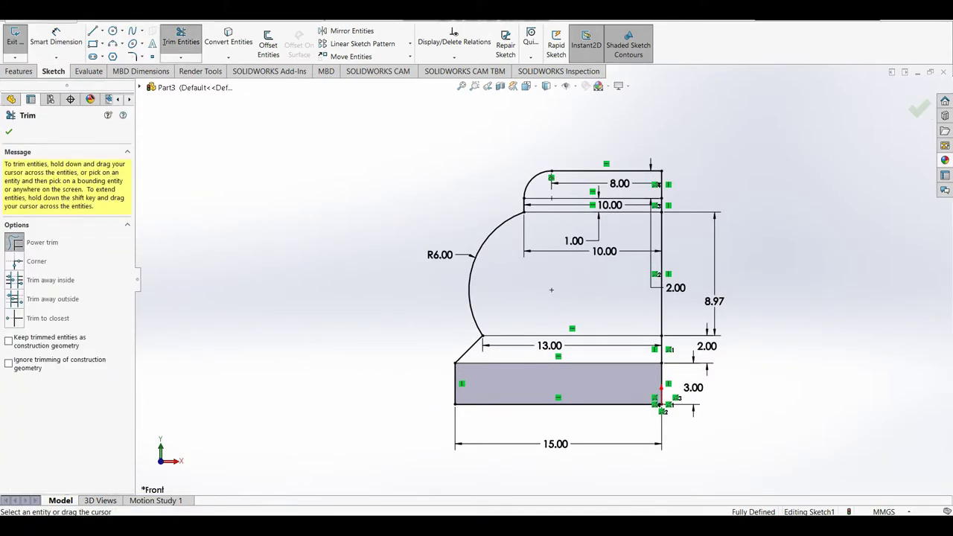
drag(574, 336, 570, 376)
click(9, 131)
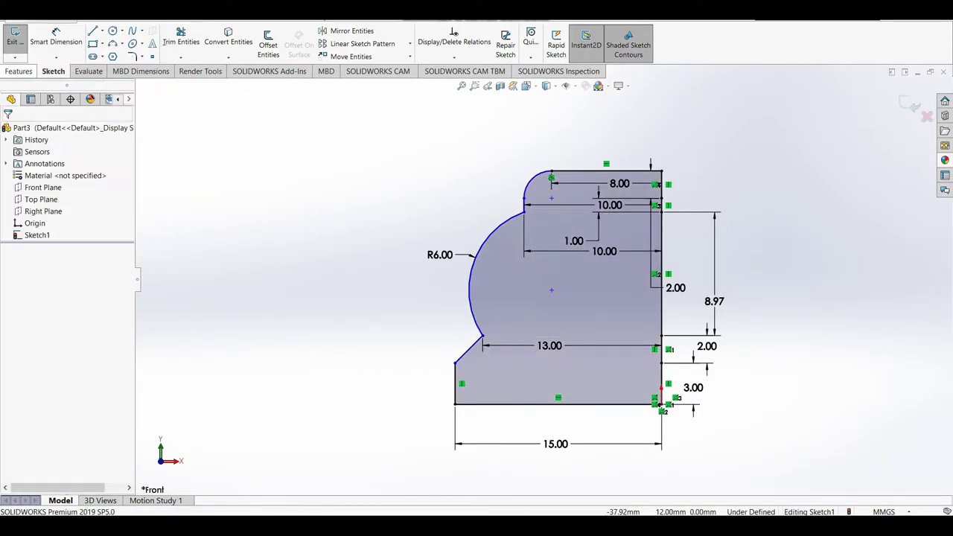
click(19, 71)
Step: Revolve the profile 360° about the vertical line
click(56, 41)
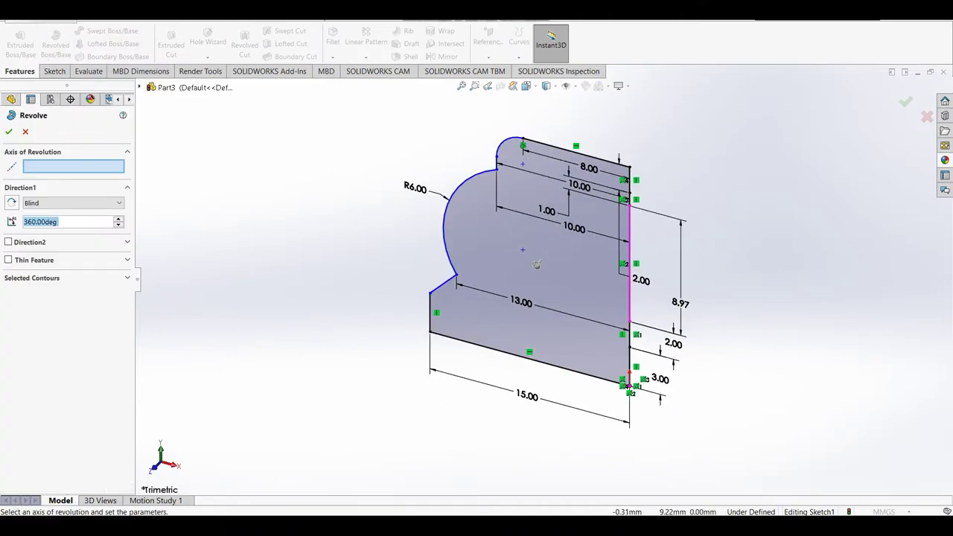
click(631, 261)
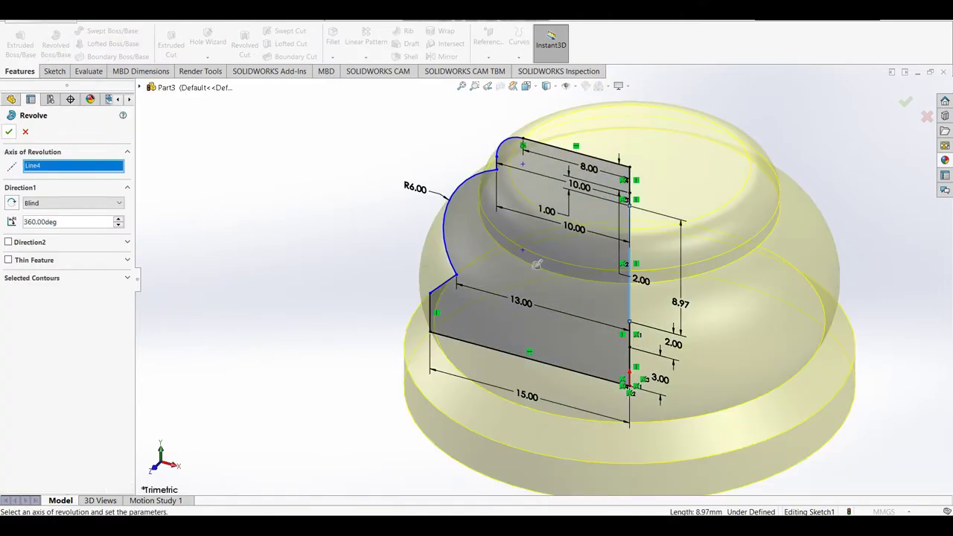
key(Return)
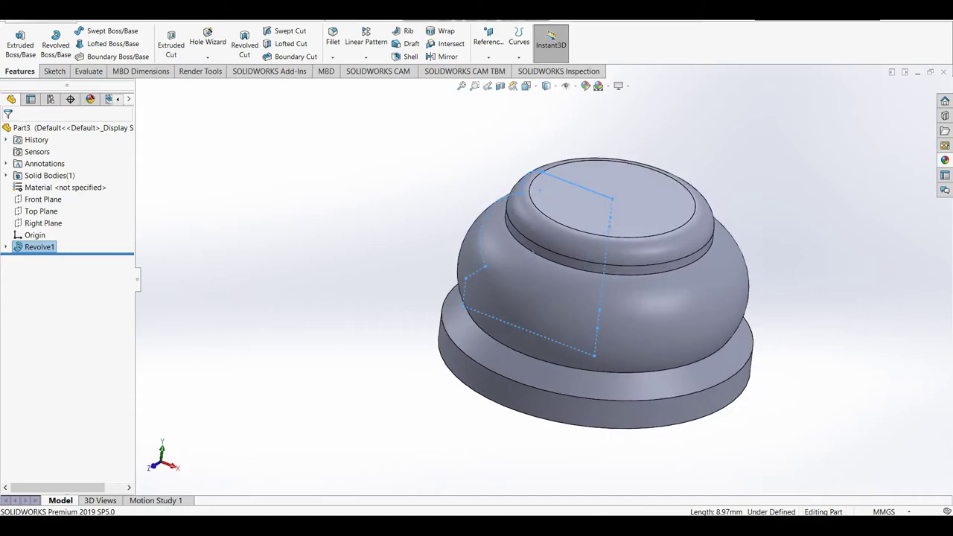
Step: Apply a plain white scene and start a new sketch on the Front Plane
click(598, 86)
click(633, 112)
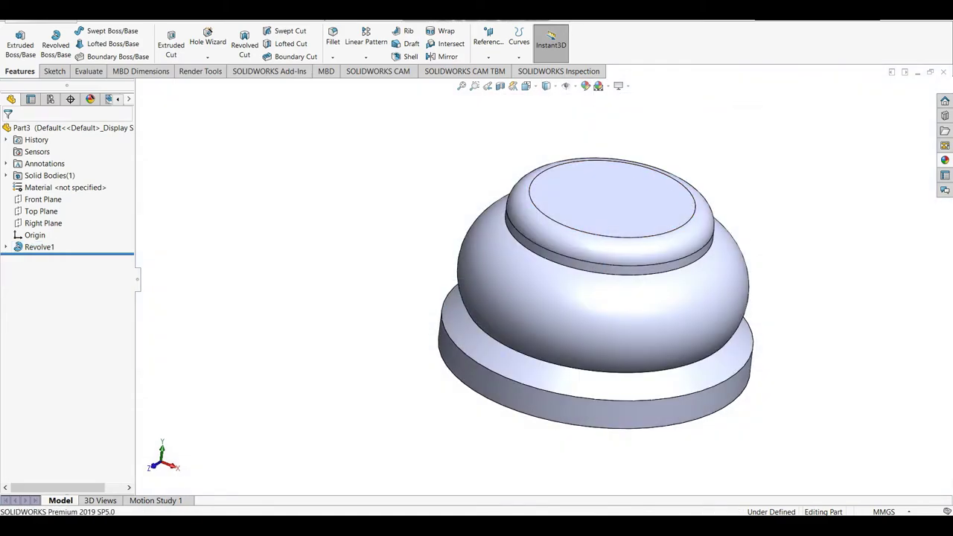
click(42, 199)
click(60, 182)
Step: View Sketch2 face-on and draw a vertical axis line rising high above the model
right_click(42, 259)
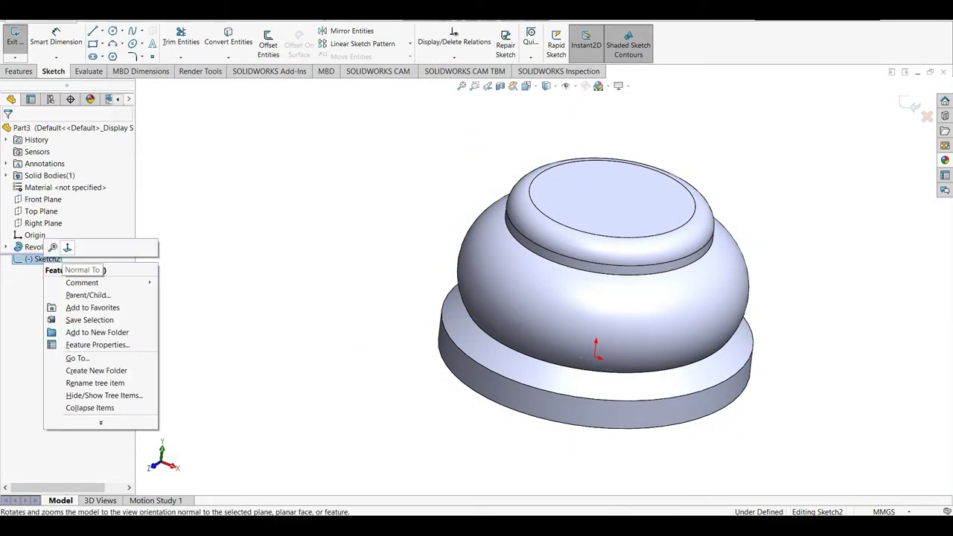
click(67, 248)
scroll(644, 195, down, 2)
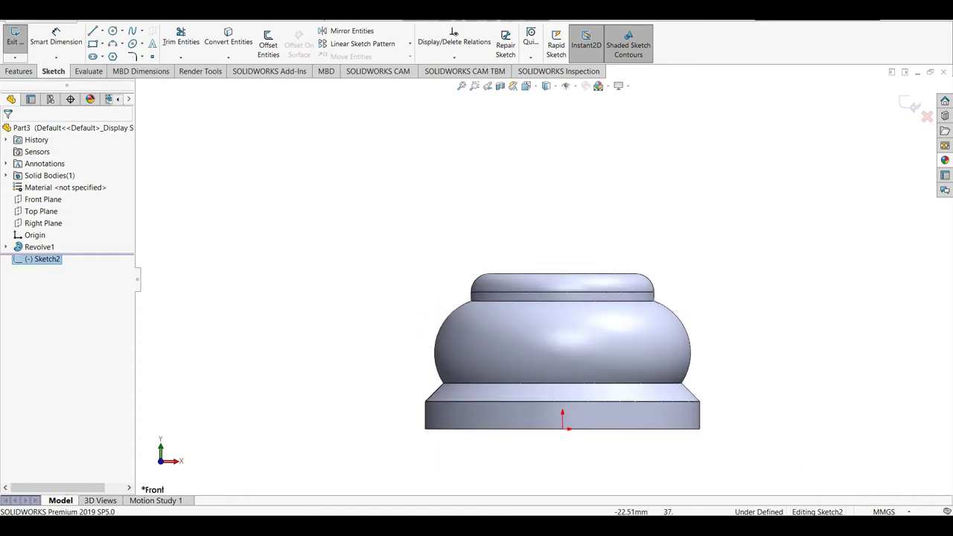
key(l)
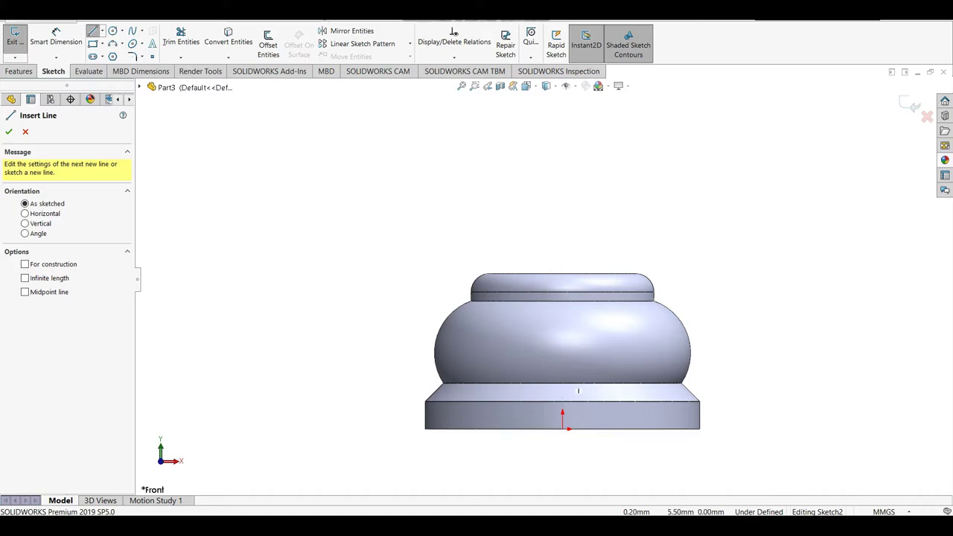
click(562, 275)
scroll(547, 277, up, 5)
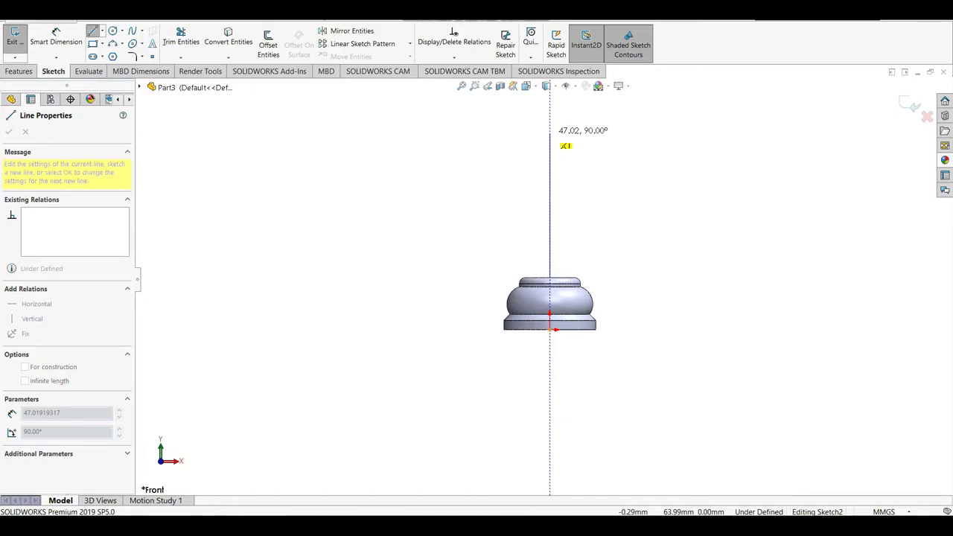
click(550, 116)
scroll(549, 278, up, 2)
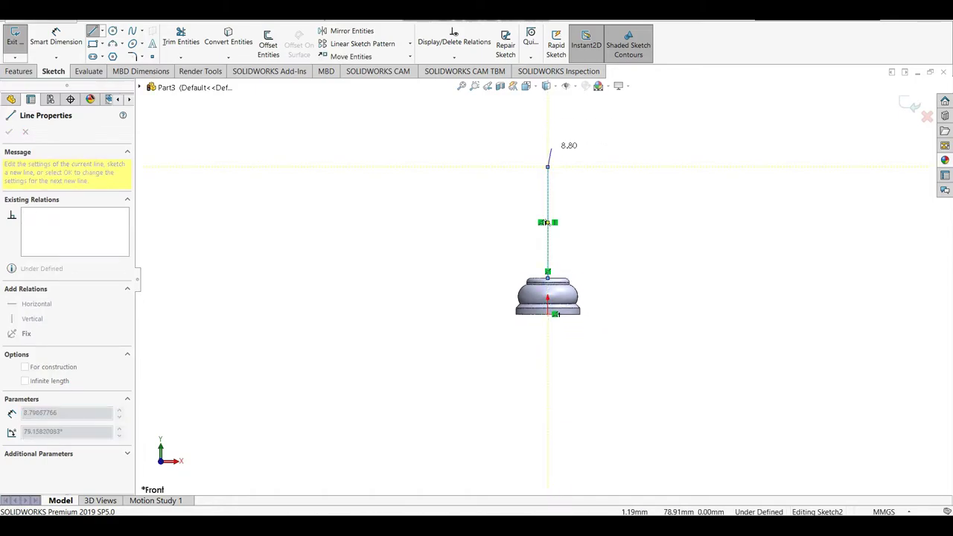
double_click(548, 144)
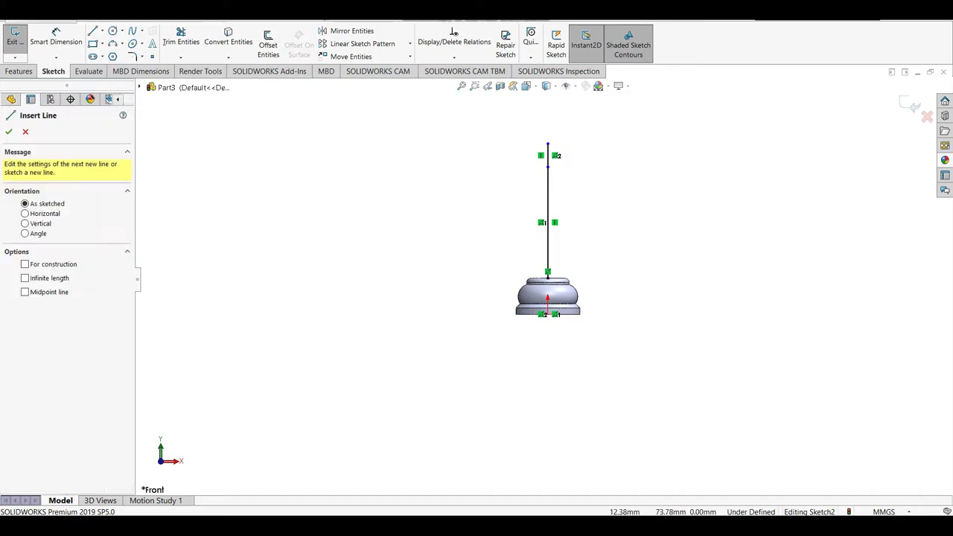
Step: Dimension the vertical axis line to 50.32 and its short top segment to 7.71
click(56, 37)
click(548, 223)
click(423, 242)
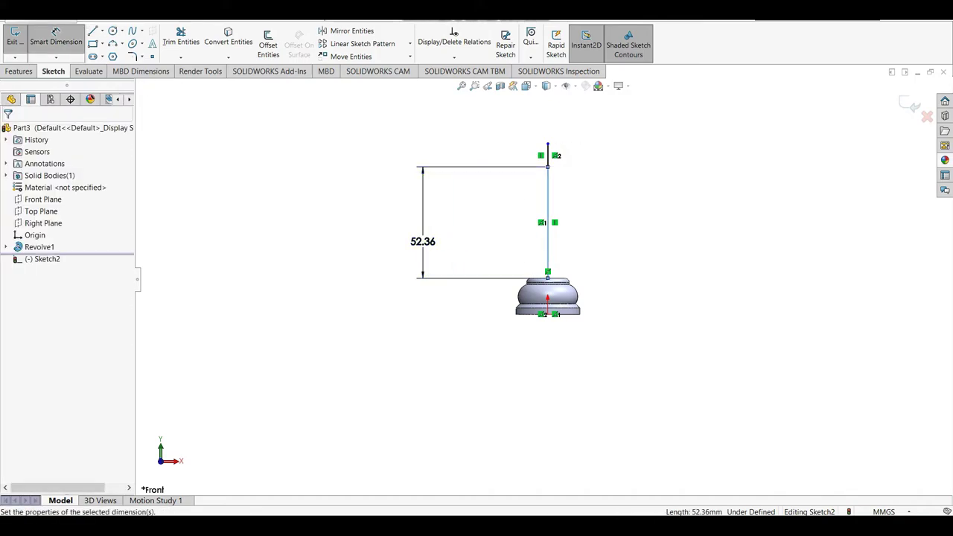
text(50.32)
key(Return)
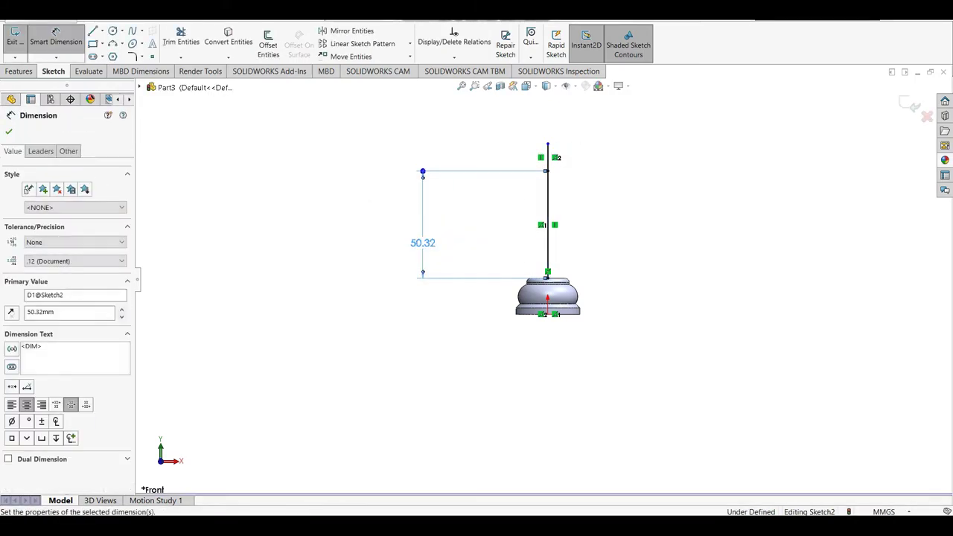
click(548, 158)
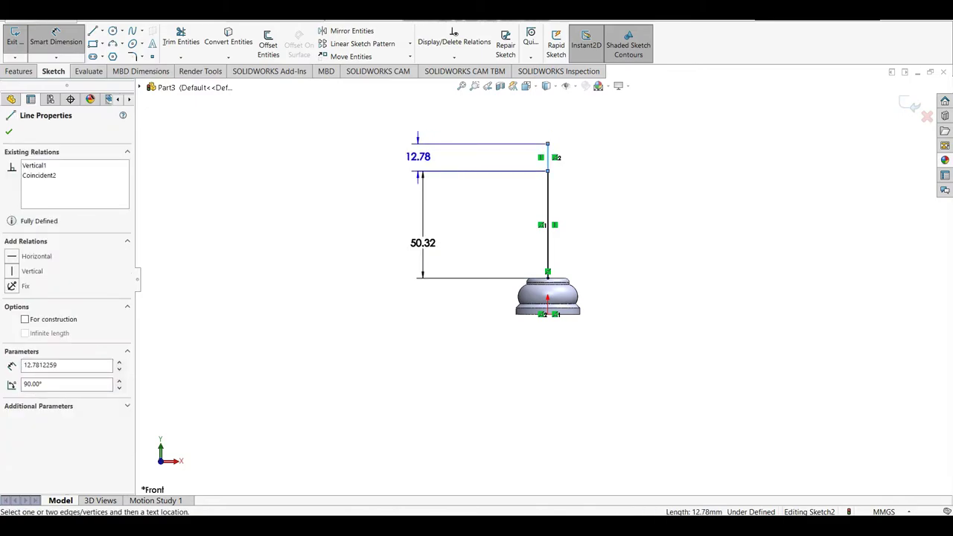
click(417, 161)
text(7.71)
key(Return)
scroll(580, 126, down, 4)
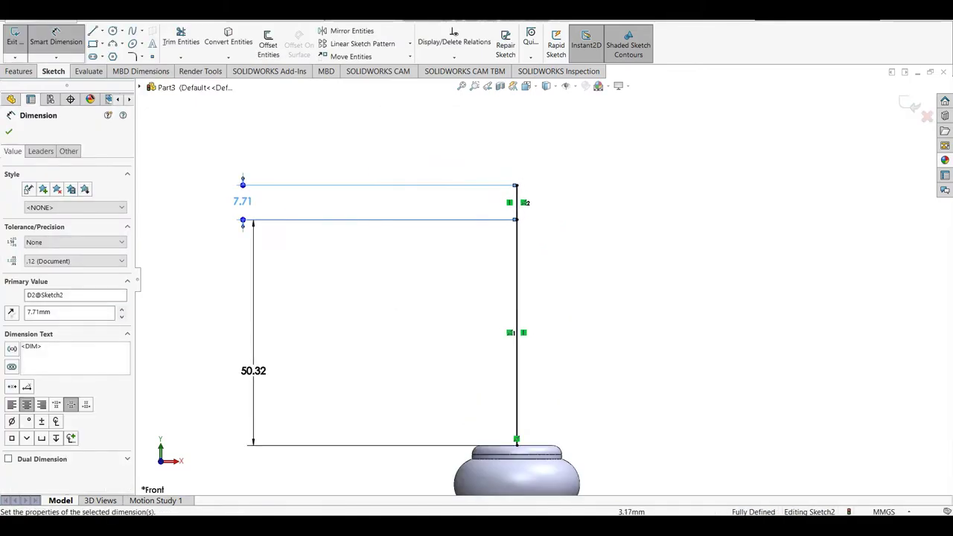
scroll(560, 331, up, 2)
Step: Try a point-to-origin dimension from the base top, then cancel it and check their relations
click(526, 406)
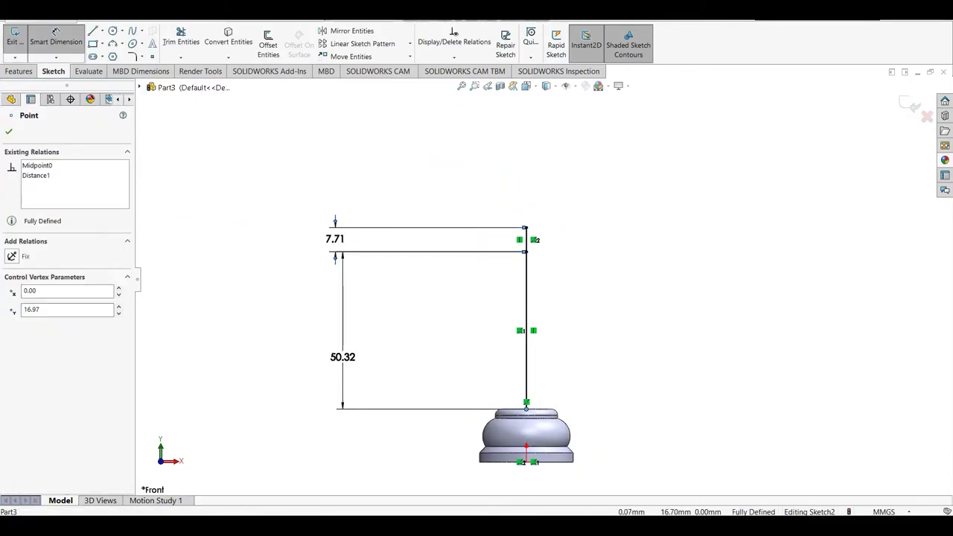
click(55, 33)
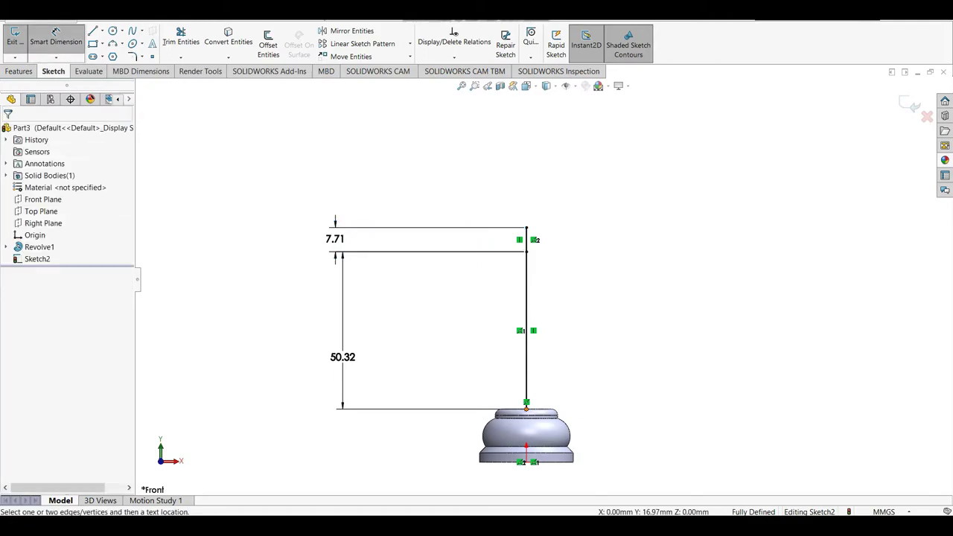
click(527, 406)
click(527, 460)
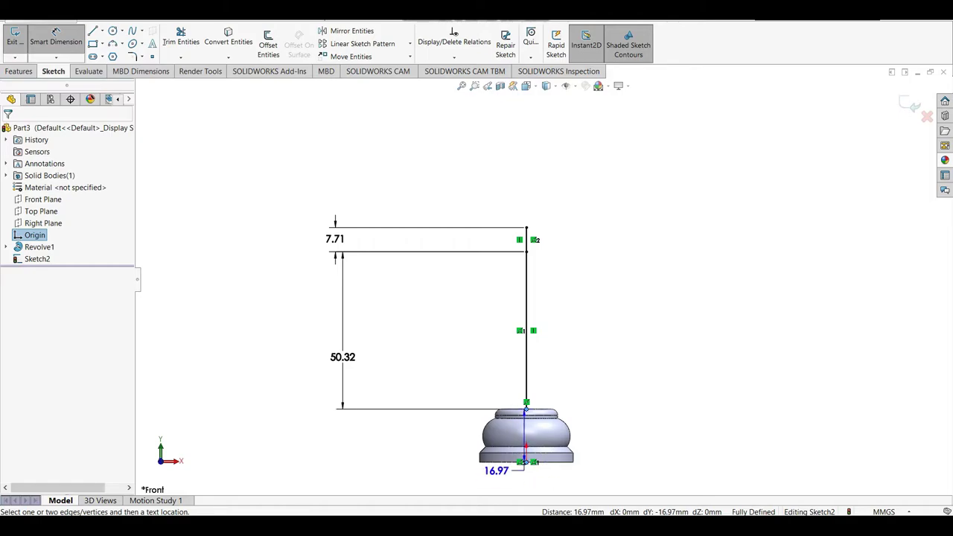
key(Escape)
right_click(658, 388)
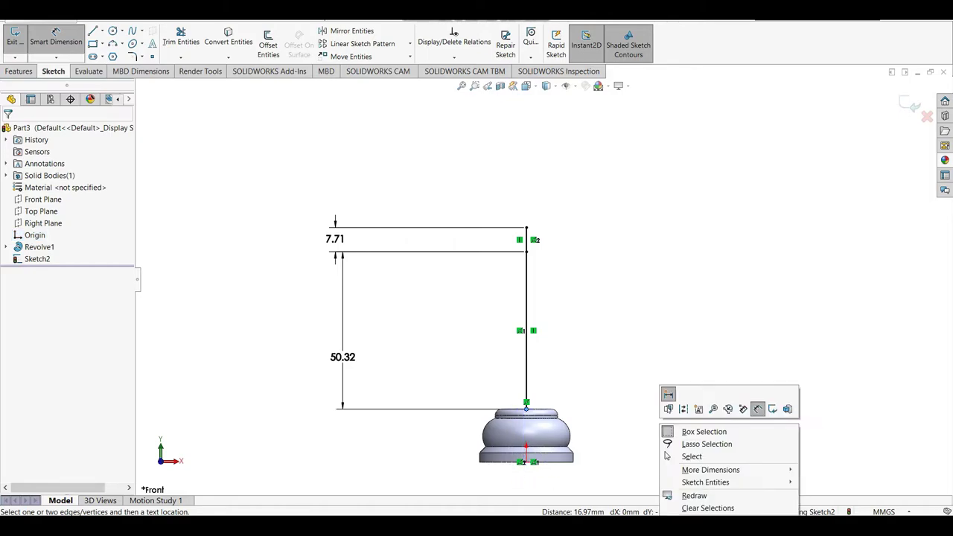
click(691, 456)
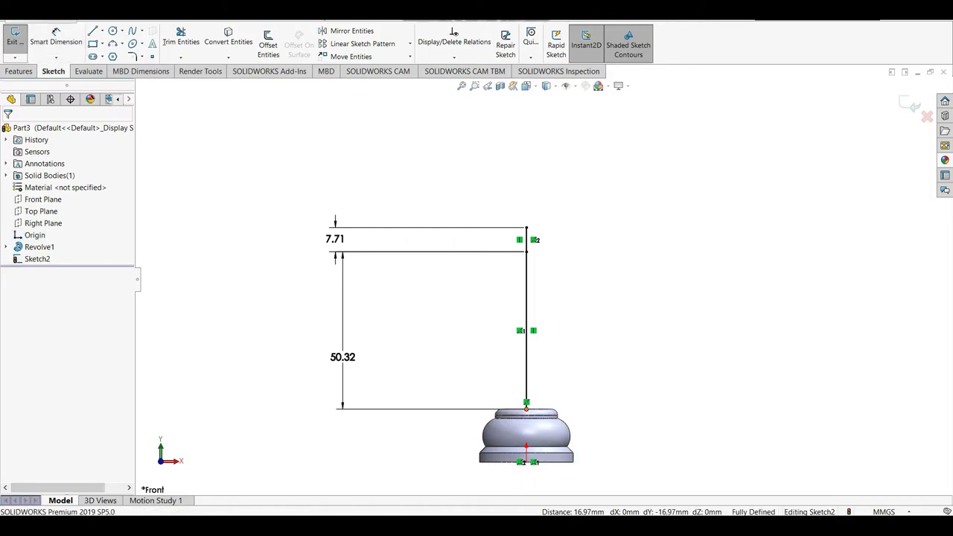
ctrl+click(527, 462)
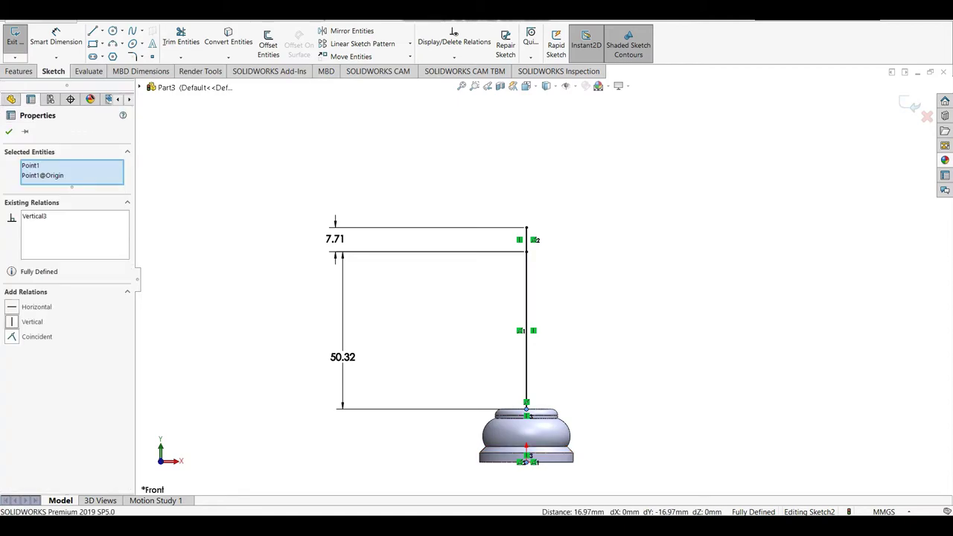
key(Escape)
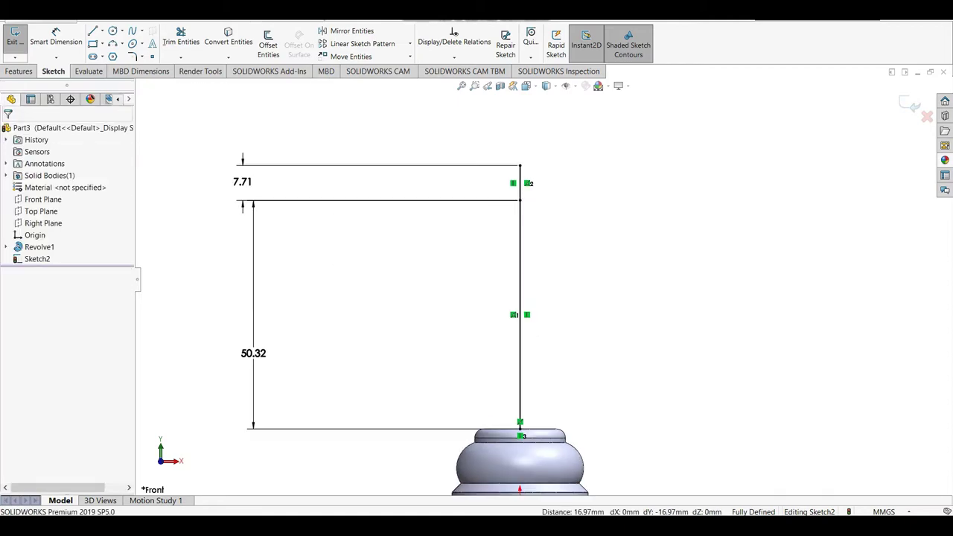
scroll(454, 446, down, 2)
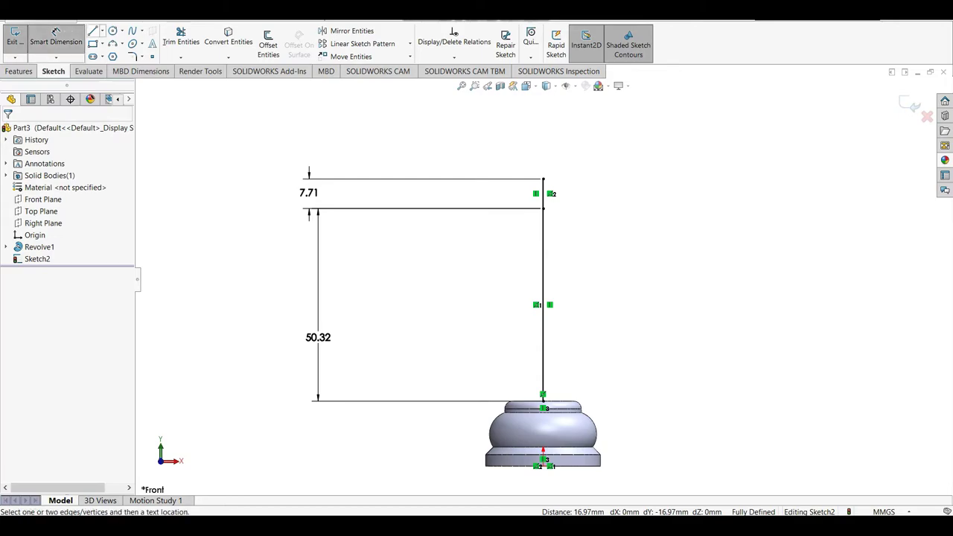
Step: Draw a short line leaning left from the axis top and dimension its offset 1.33
click(92, 31)
drag(543, 208, 534, 179)
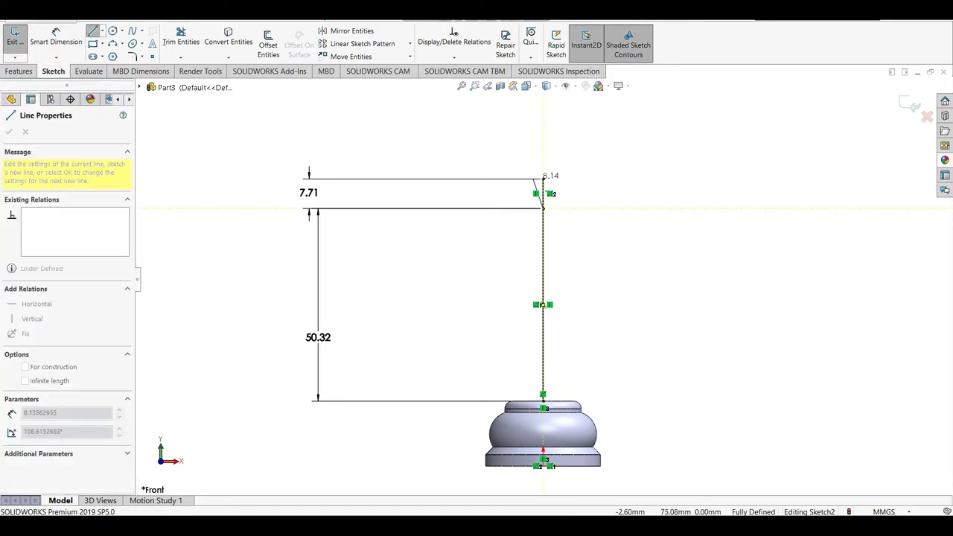
right_click(533, 179)
click(555, 176)
click(56, 37)
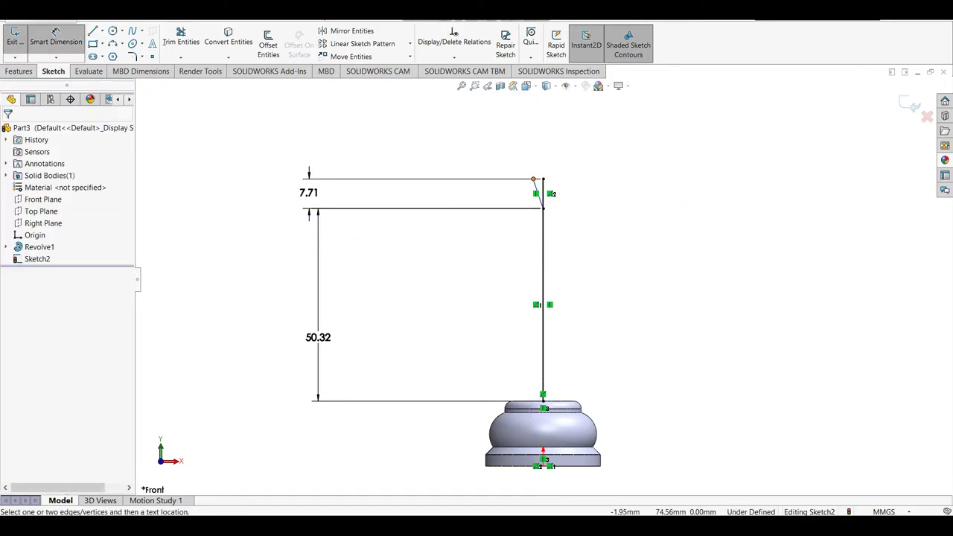
click(533, 179)
click(466, 147)
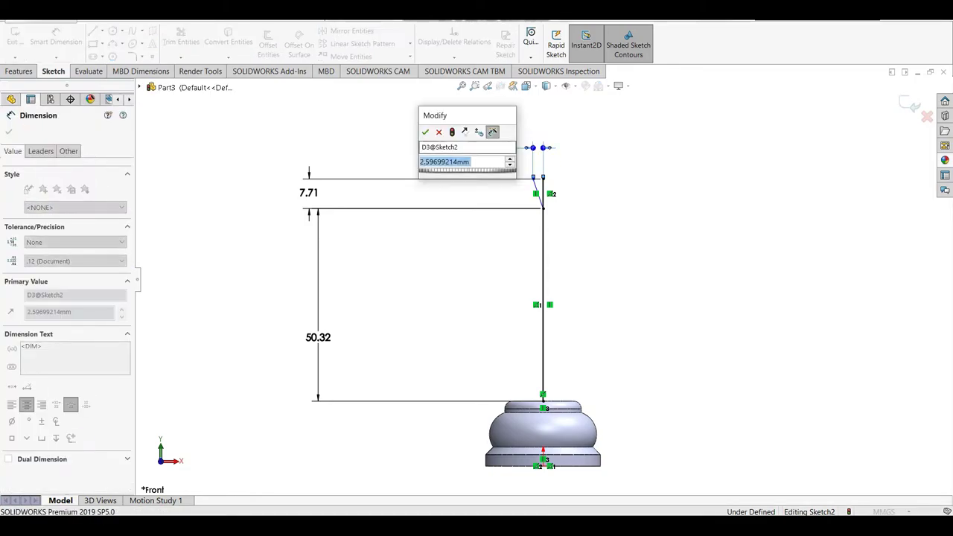
text(1.33)
key(Return)
scroll(534, 161, down, 3)
scroll(546, 288, up, 4)
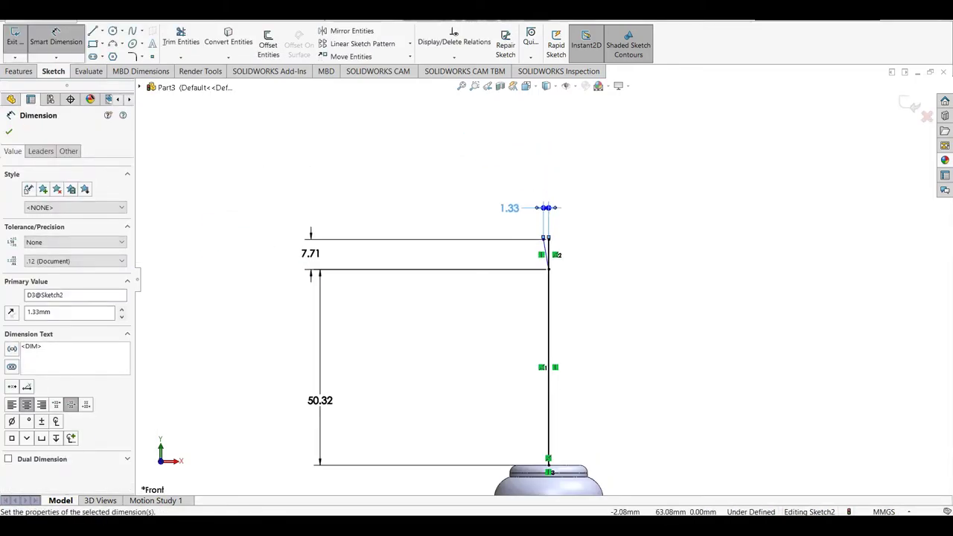
scroll(562, 298, down, 1)
scroll(562, 376, down, 3)
Step: Draw a horizontal line along the base top and a vertical line up from its end
click(102, 32)
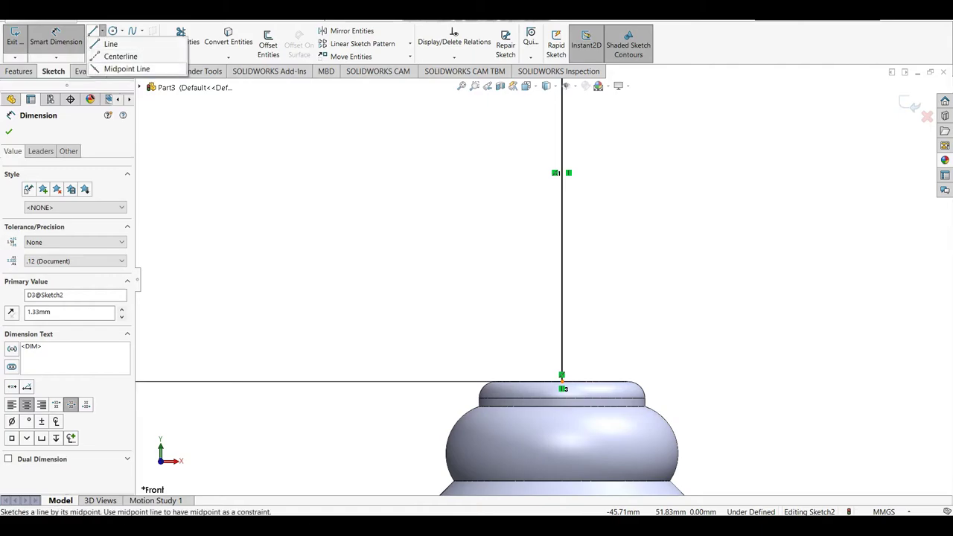
click(111, 41)
click(561, 376)
click(600, 382)
key(Escape)
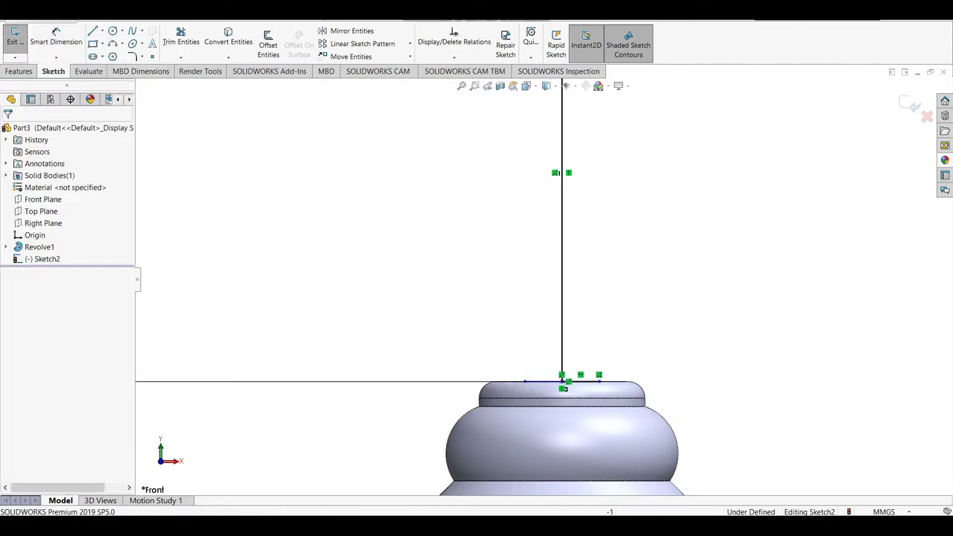
key(l)
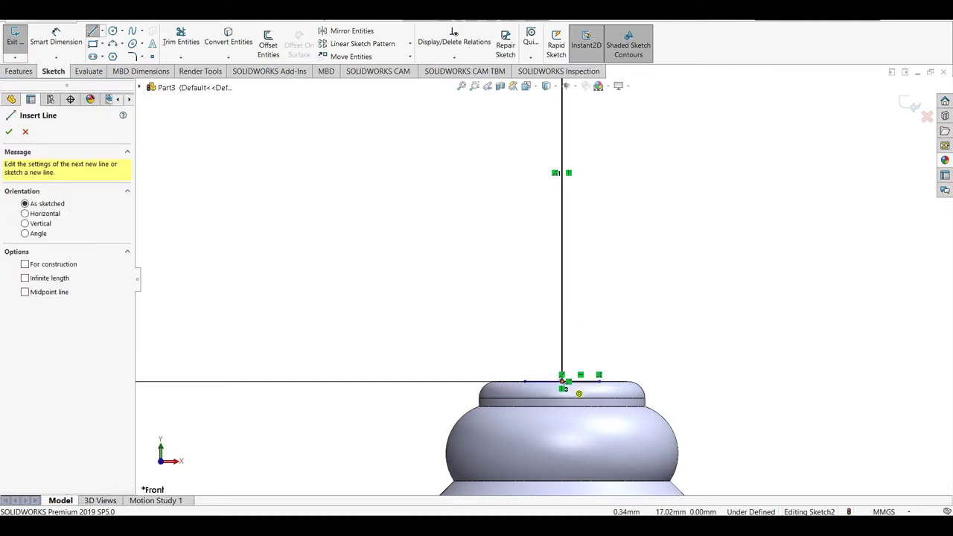
click(562, 381)
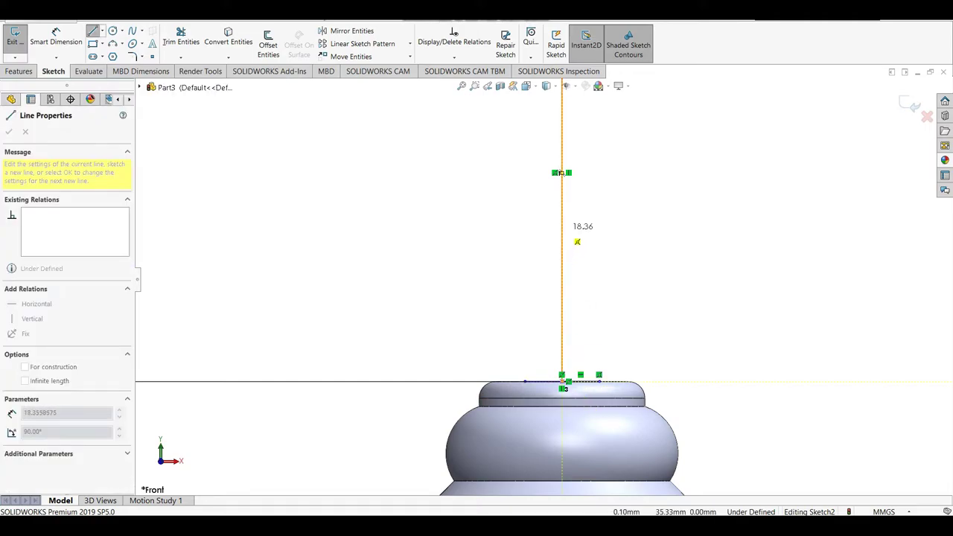
click(563, 275)
right_click(598, 239)
click(617, 251)
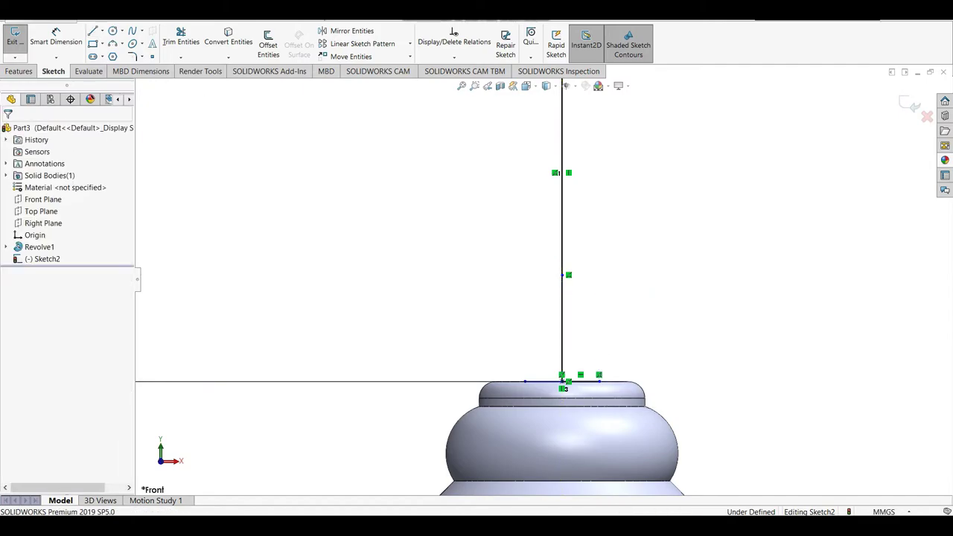
Step: Dimension the vertical line's top 7.04 above the base-top line, and that line's width 13.22
click(56, 38)
click(562, 312)
key(Escape)
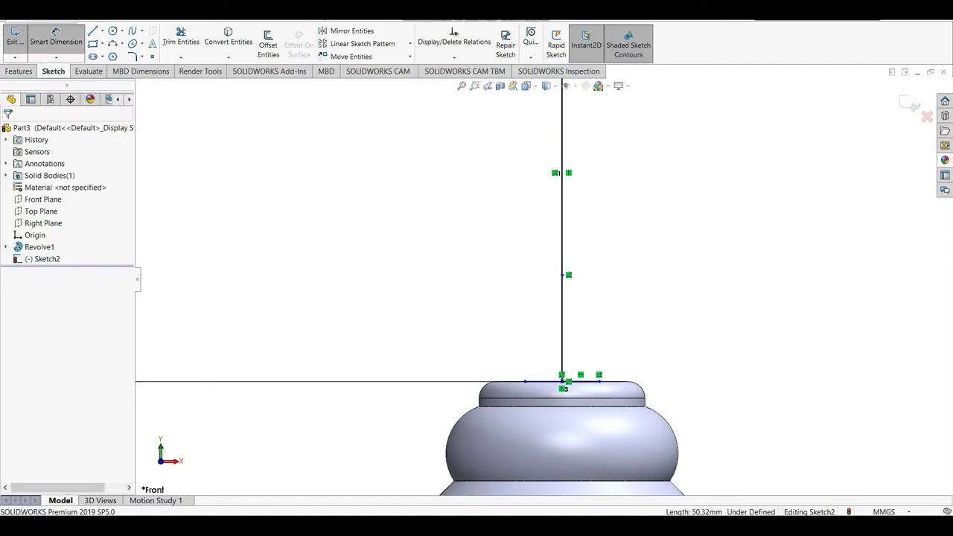
click(562, 275)
click(480, 381)
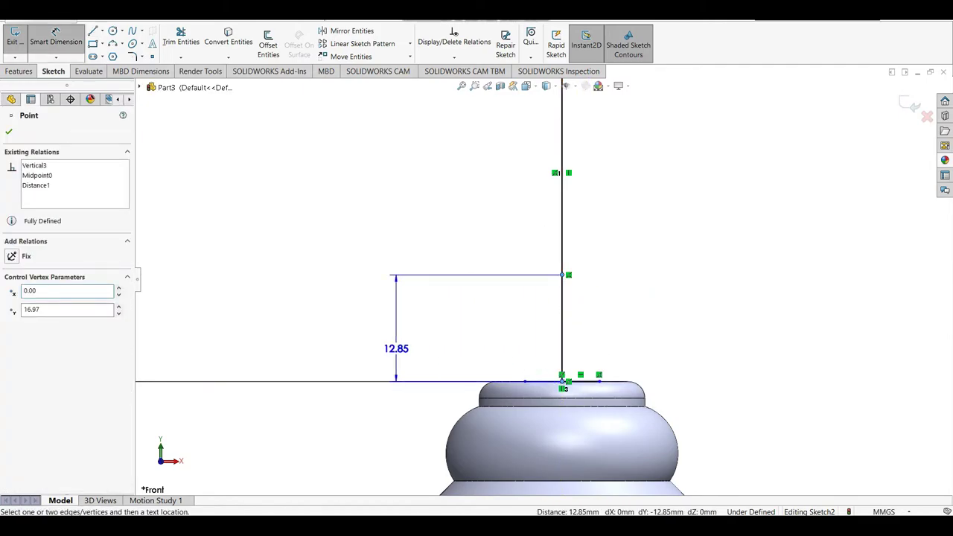
click(396, 347)
text(7.04)
key(Return)
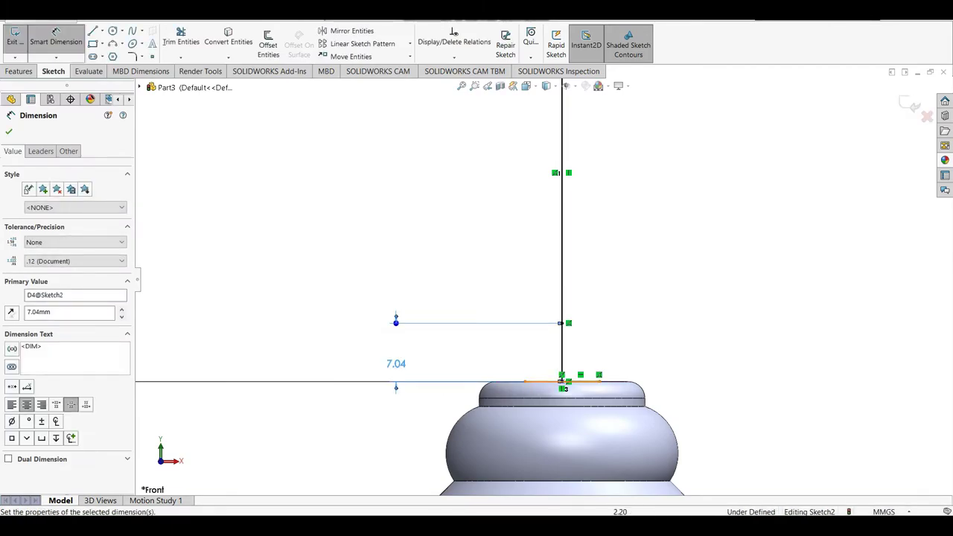
click(561, 381)
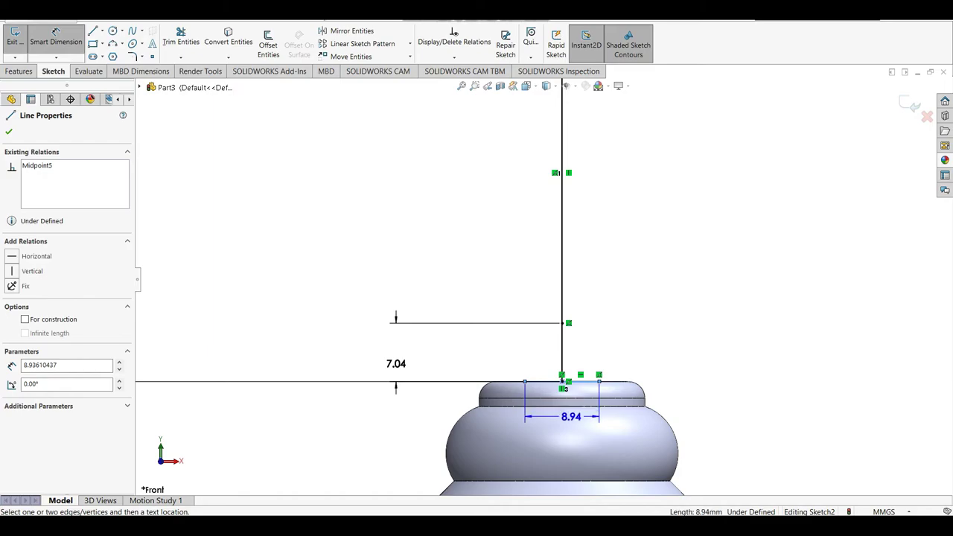
click(571, 416)
text(13.22)
key(Return)
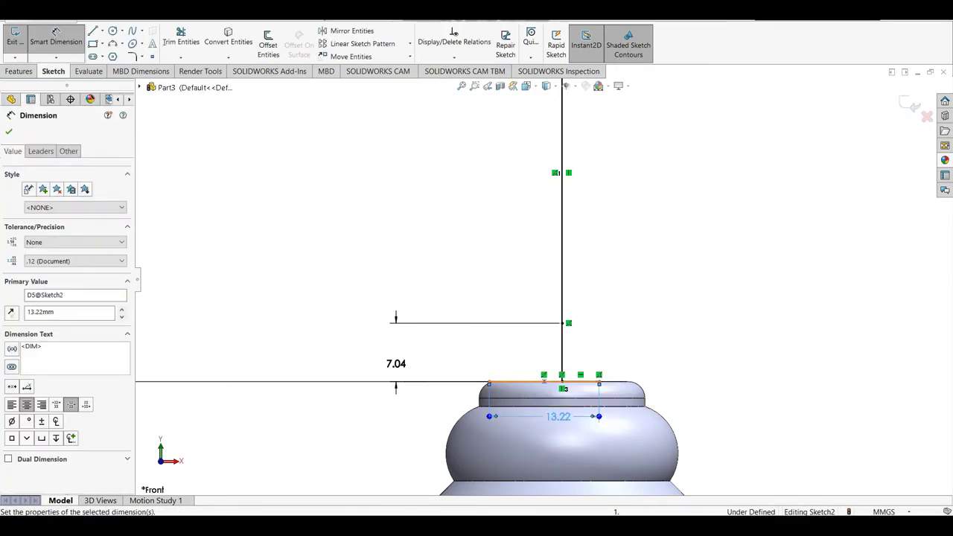
Step: Make the point coincide with the horizontal line's midpoint using a 0 distance dimension
scroll(508, 382, down, 2)
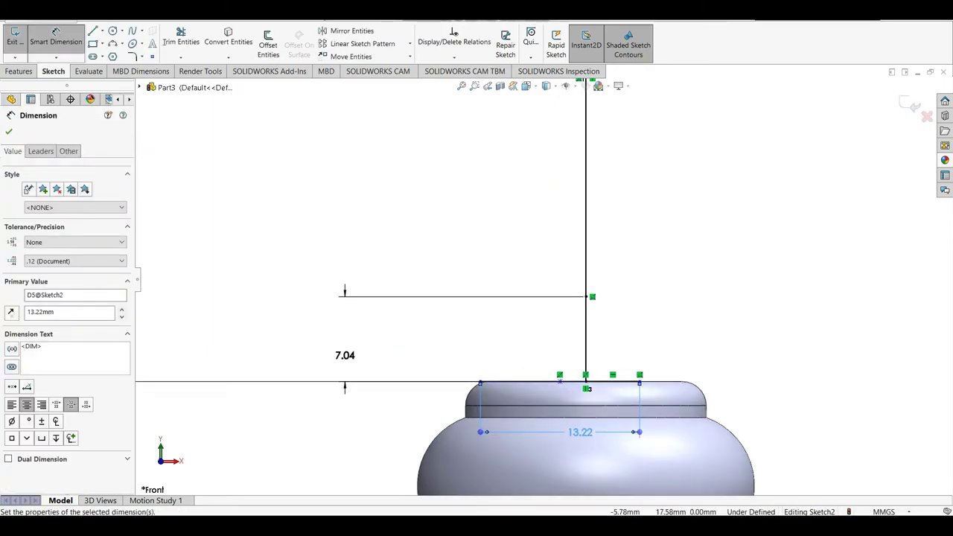
scroll(516, 491, down, 1)
scroll(516, 492, down, 2)
scroll(516, 492, down, 1)
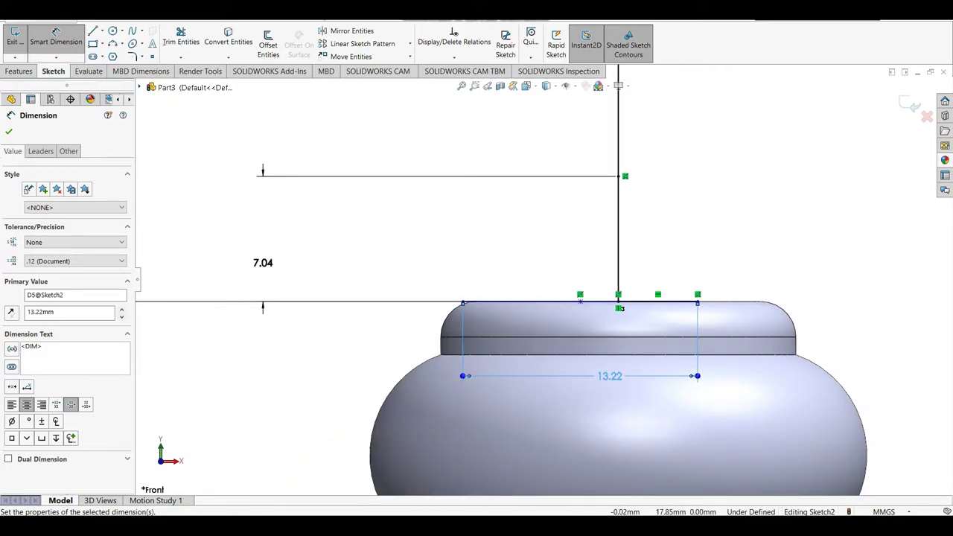
click(619, 302)
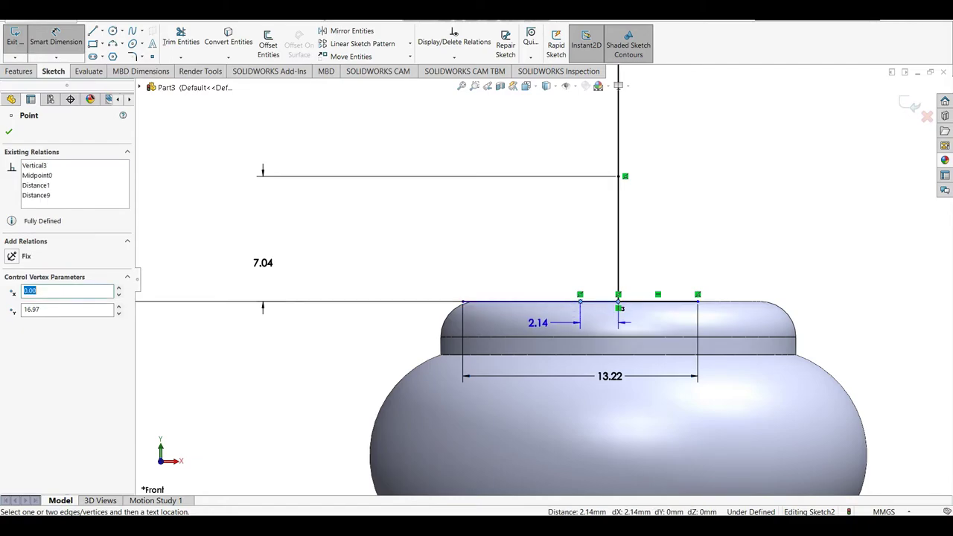
click(588, 320)
text(0)
key(Return)
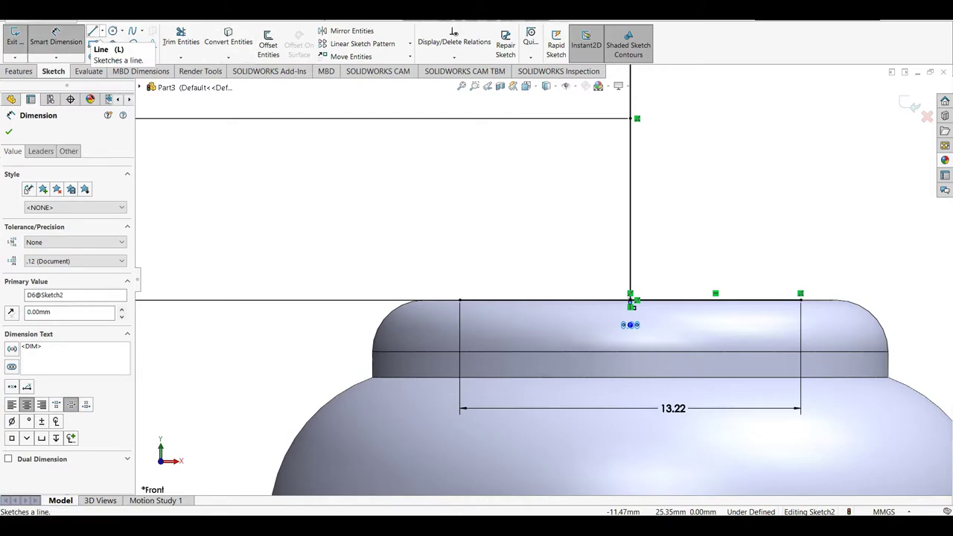
Step: Draw a horizontal line from the axis and dimension its right end 8.67 from the axis
click(102, 30)
click(108, 40)
click(637, 118)
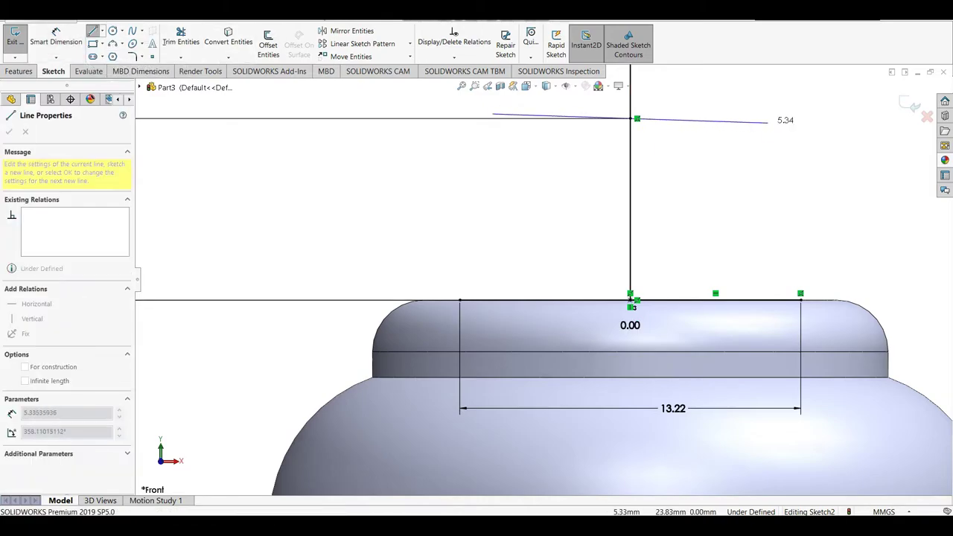
click(771, 119)
right_click(771, 117)
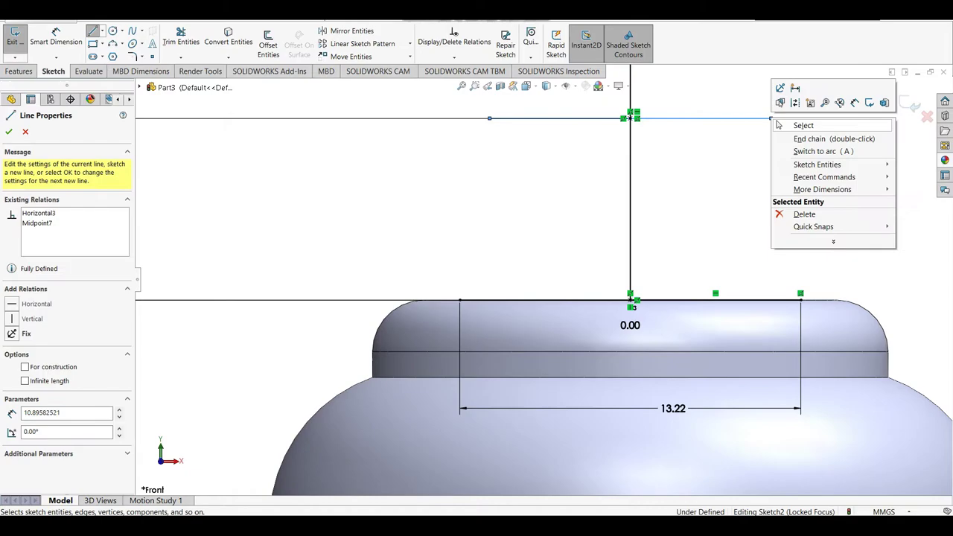
right_drag(664, 185, 664, 149)
click(631, 118)
click(771, 118)
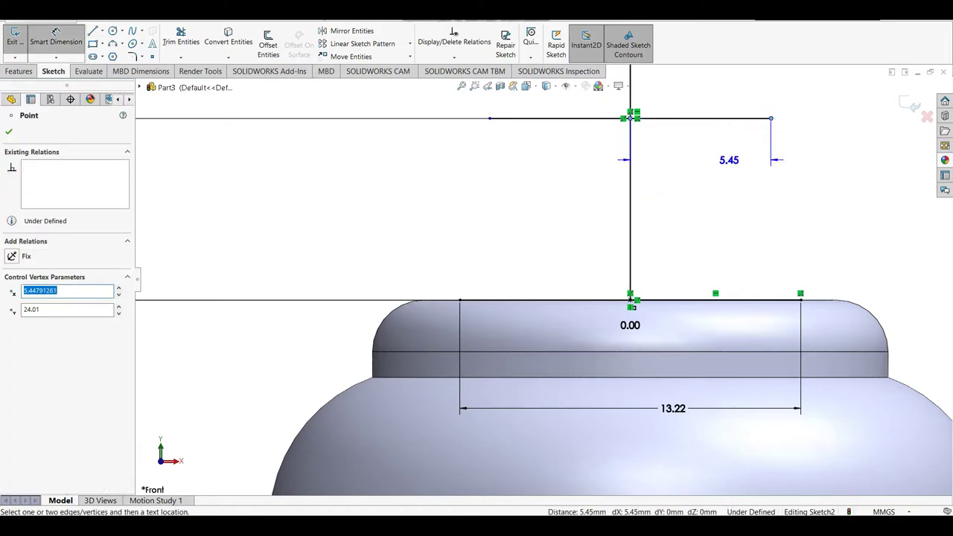
click(723, 160)
text(8.67)
key(Return)
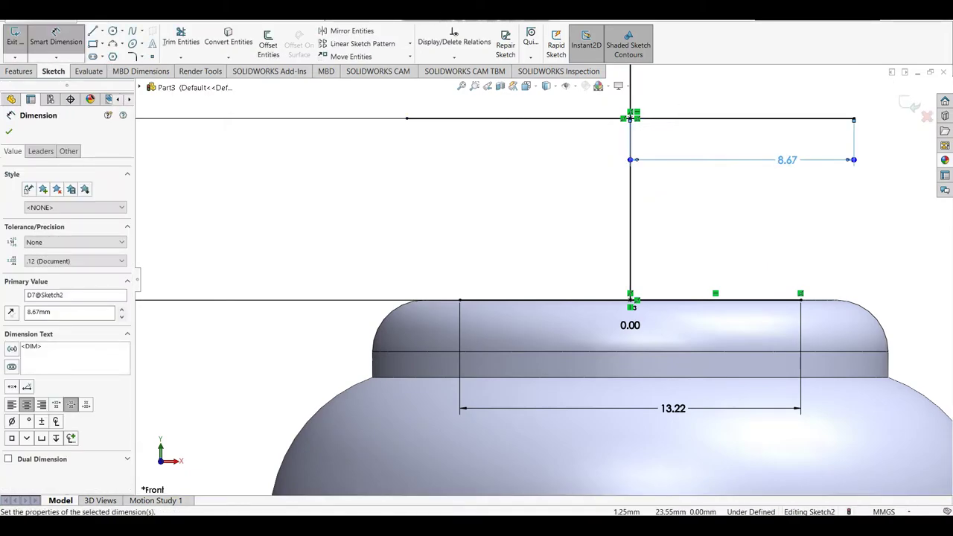
scroll(514, 295, up, 3)
Step: Draw the lower 3-point arc from the base's top line to the reference line's left end
key(a)
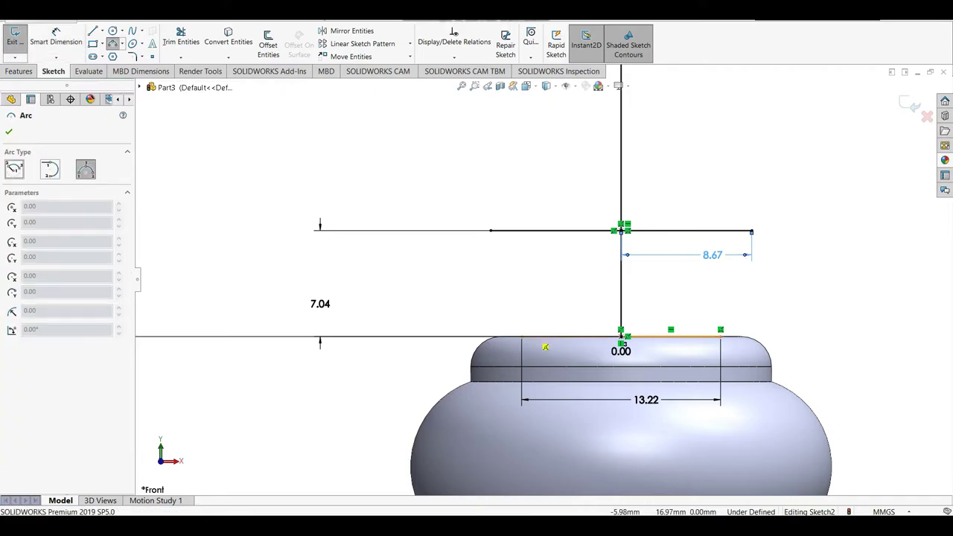
click(521, 337)
click(491, 230)
click(521, 287)
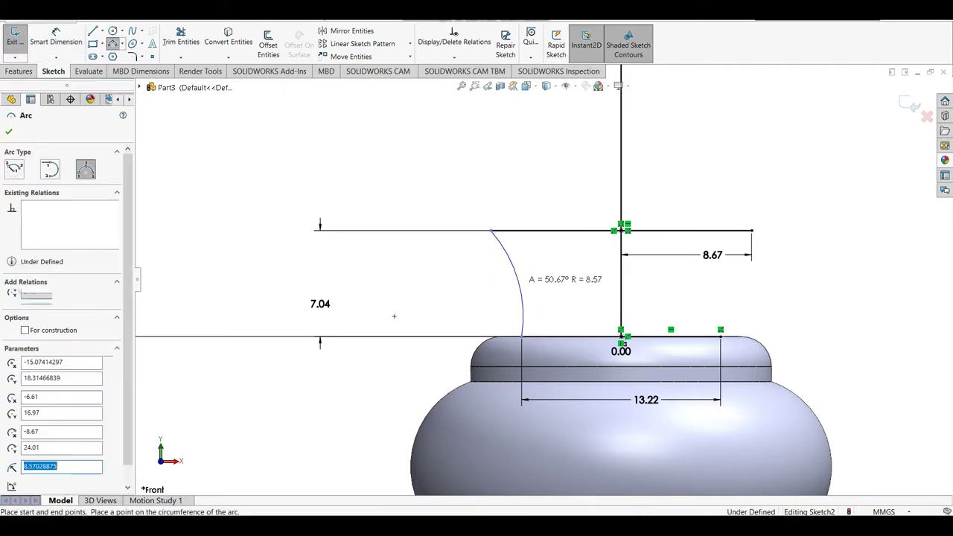
right_click(529, 246)
click(557, 285)
scroll(551, 283, up, 3)
scroll(576, 208, down, 2)
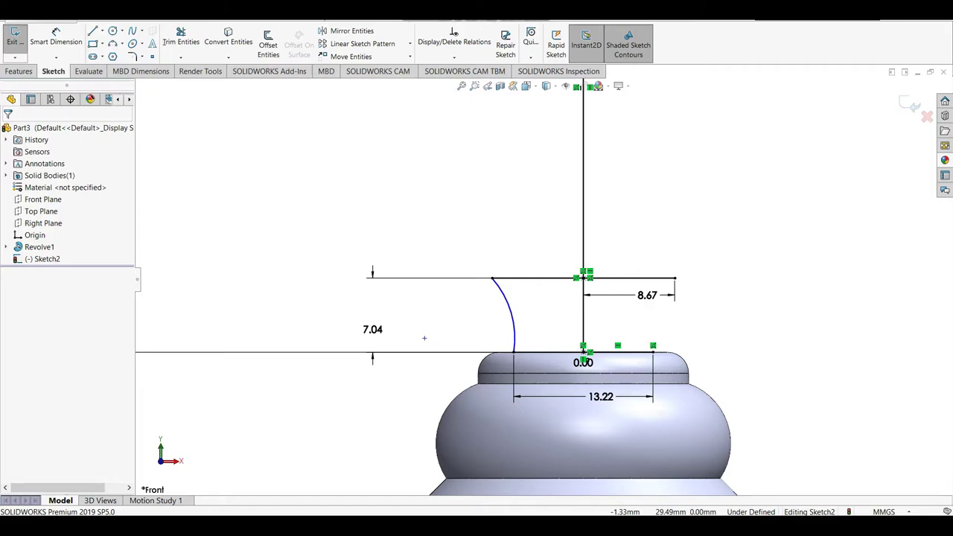
scroll(424, 338, up, 1)
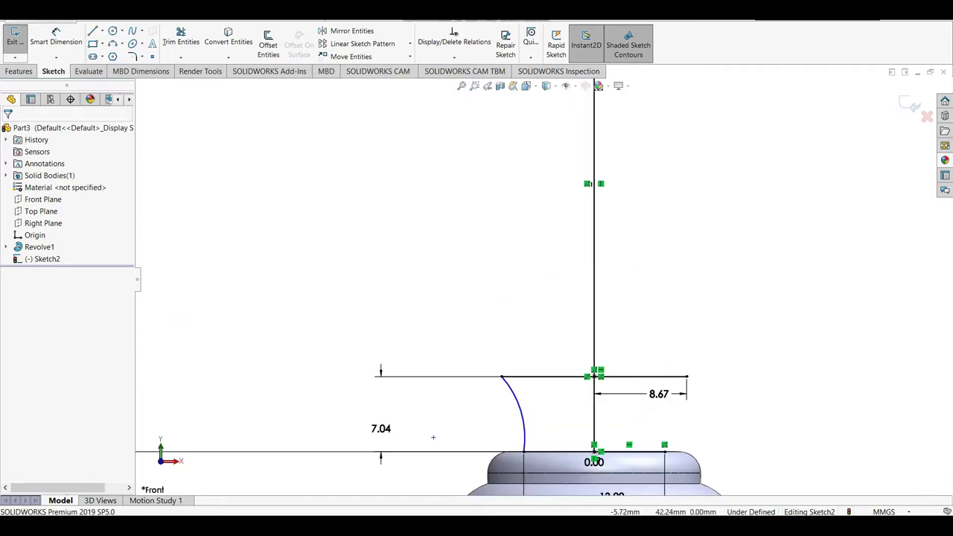
scroll(509, 411, up, 3)
Step: Draw the upper 3-point arc from the lower arc's end up to the profile's top
key(Return)
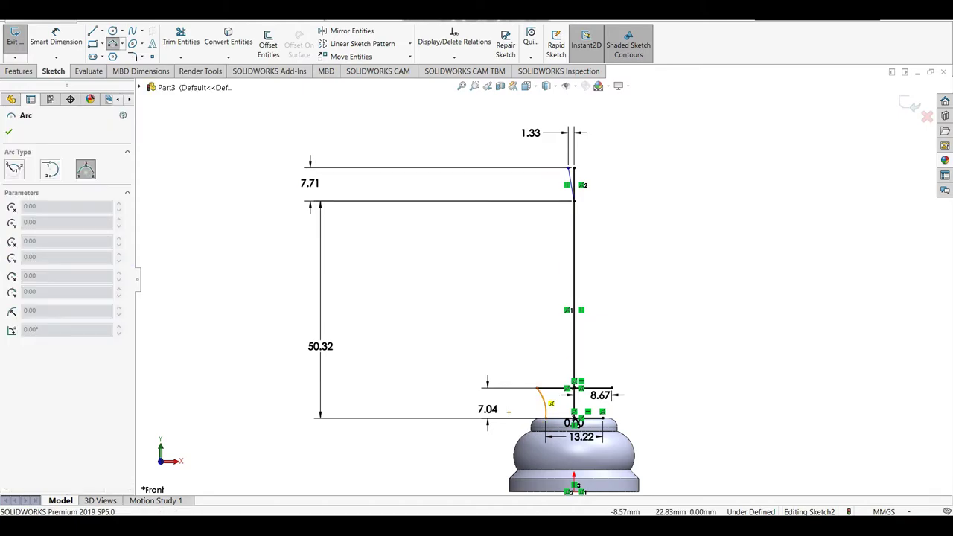
click(537, 388)
click(571, 168)
click(524, 268)
right_click(544, 265)
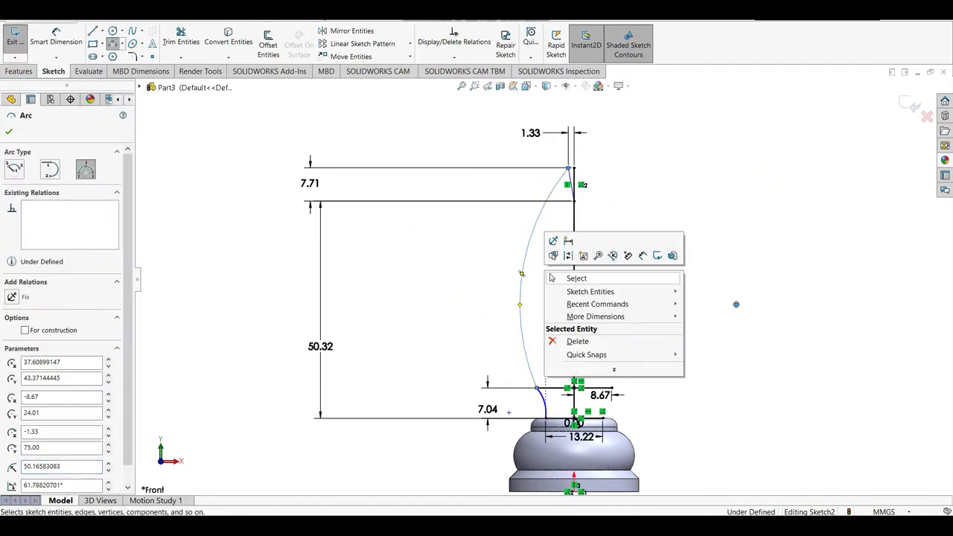
click(558, 276)
scroll(552, 442, down, 2)
Step: Dimension the arc radii: lower arc R16.08, upper arc R42.07
click(56, 37)
click(531, 354)
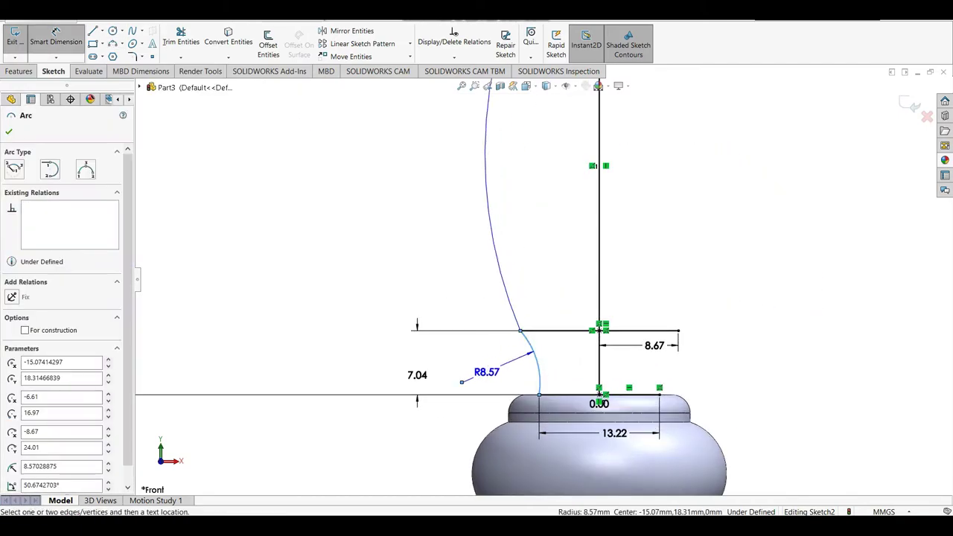
click(488, 372)
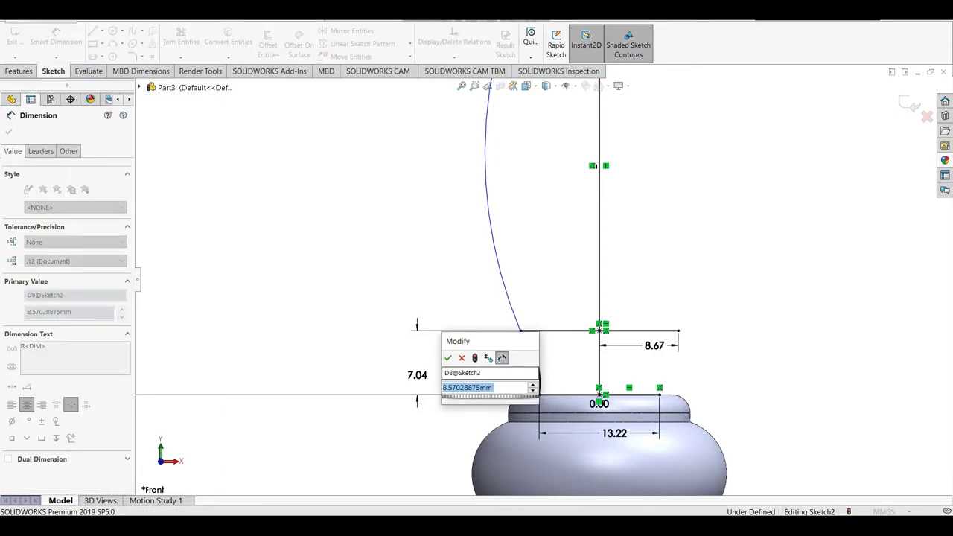
text(16.08)
key(Return)
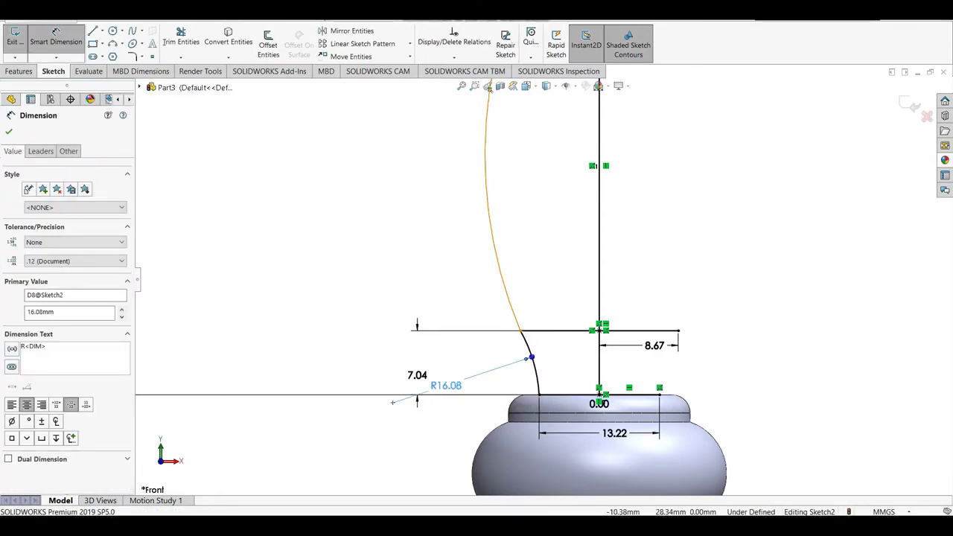
click(488, 87)
click(384, 248)
text(42.07)
key(Return)
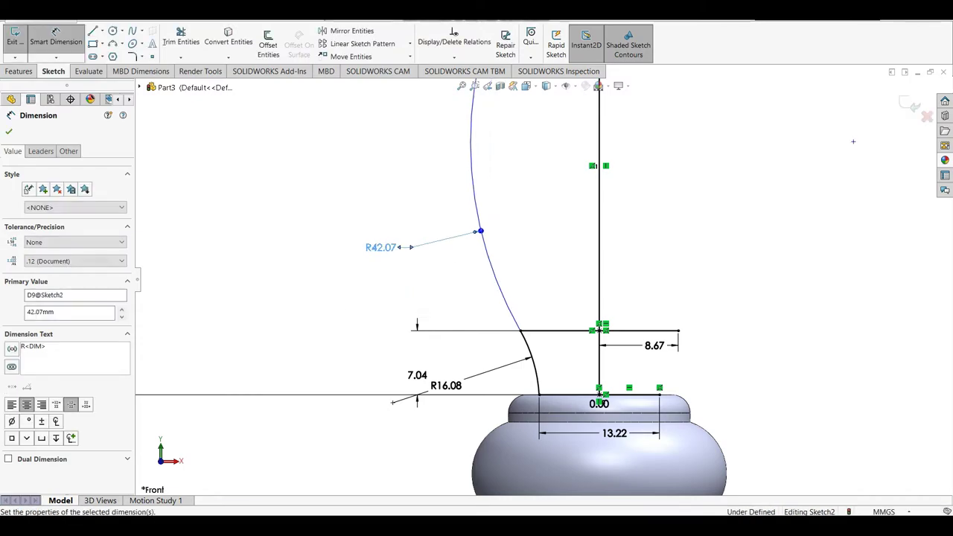
scroll(607, 294, up, 2)
scroll(607, 293, up, 2)
scroll(607, 294, down, 5)
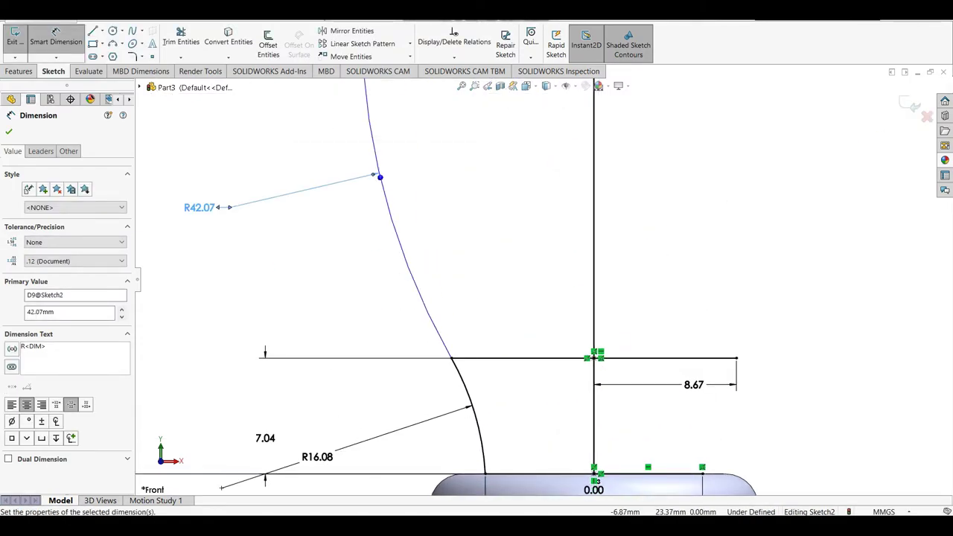
Step: Select both the lower and upper arcs together
click(478, 432)
key(Escape)
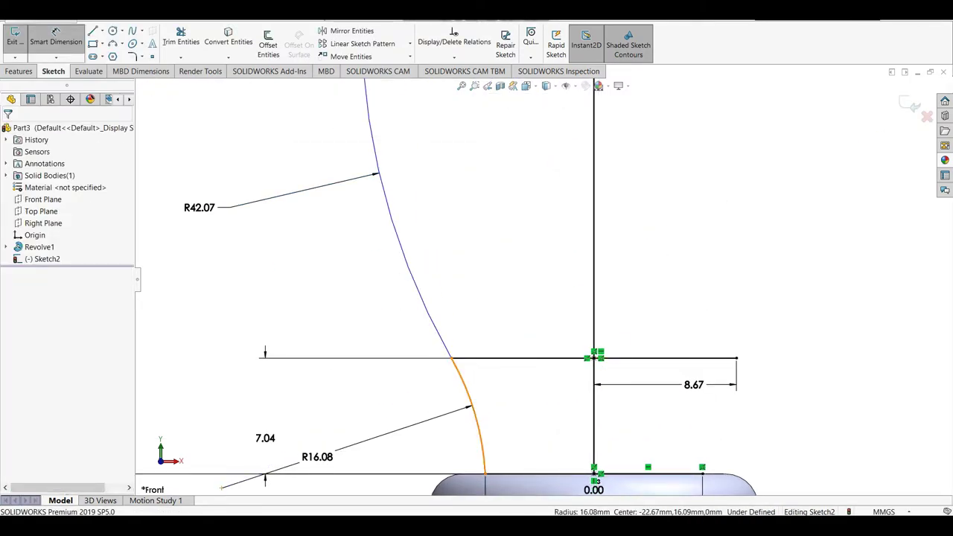
click(453, 362)
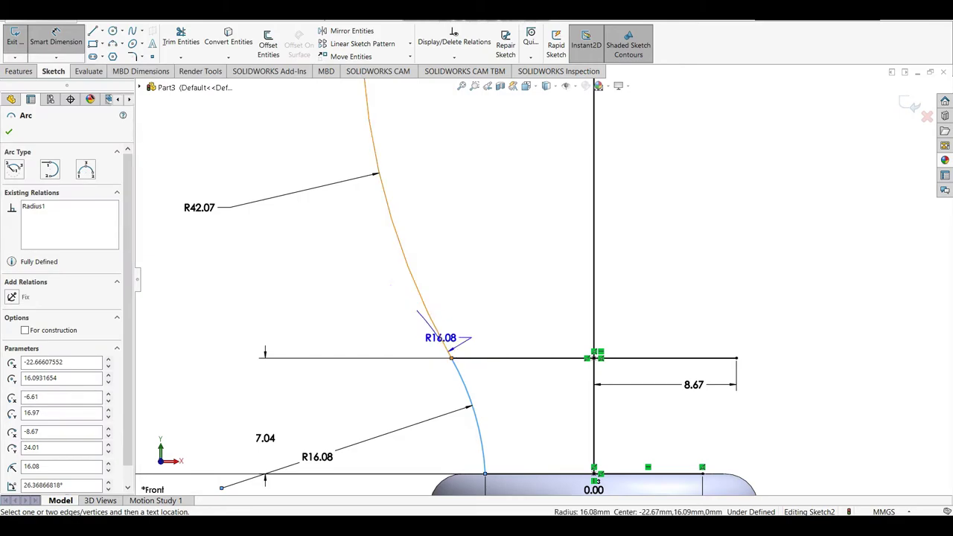
key(Escape)
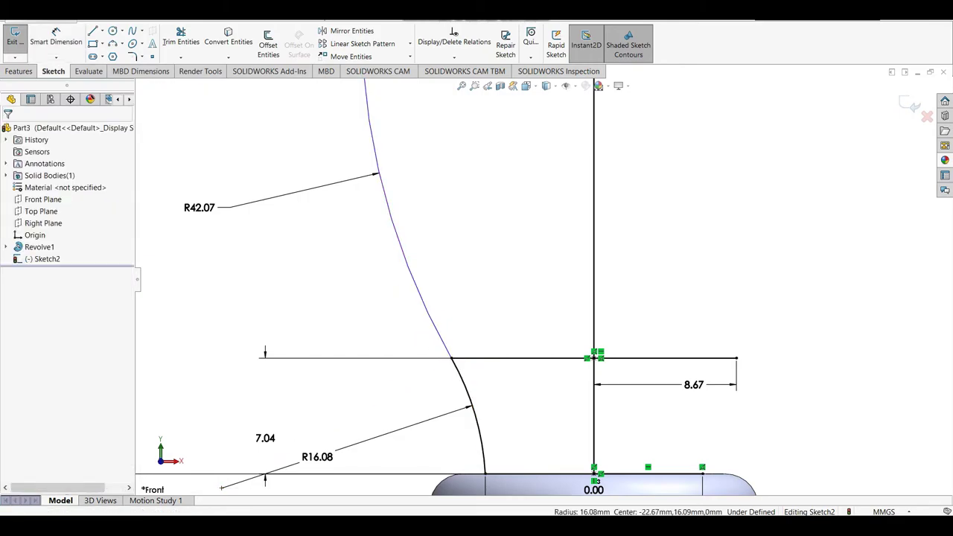
click(477, 439)
ctrl+click(418, 298)
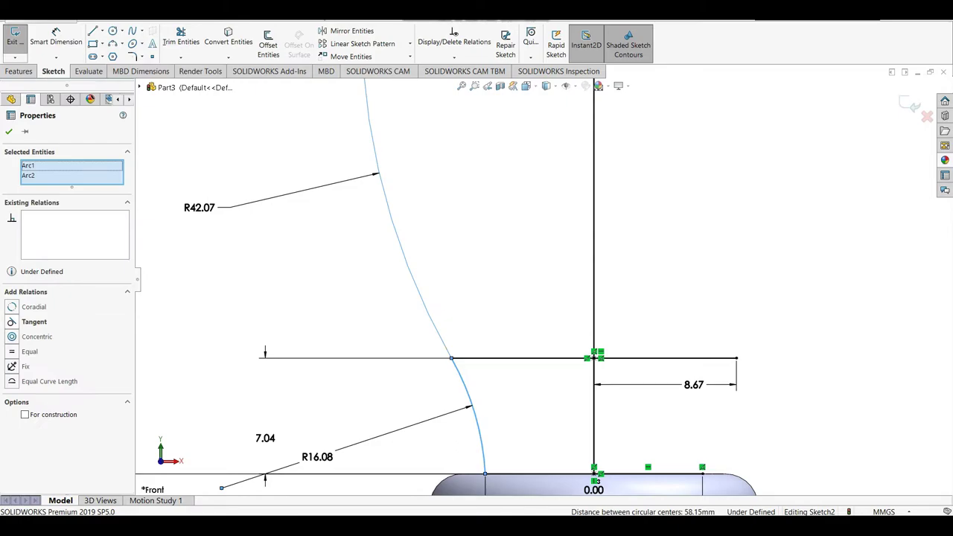
Step: Add a Tangent relation between Arc1 and Arc2
click(33, 322)
scroll(687, 351, up, 3)
key(Escape)
scroll(686, 350, down, 3)
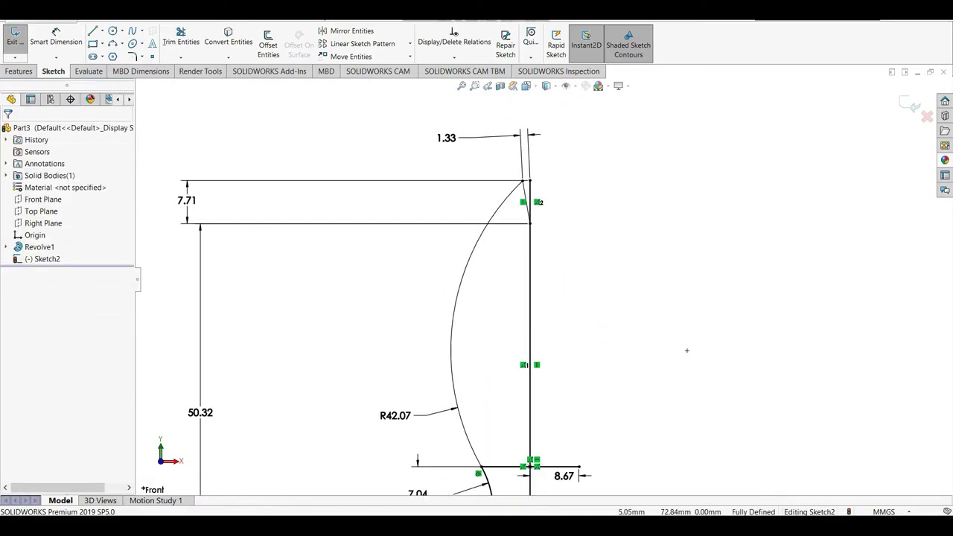
scroll(537, 172, down, 4)
Step: Sketch connected lines from the axis near the top, slanting right and down, ending with a short downward segment
click(92, 32)
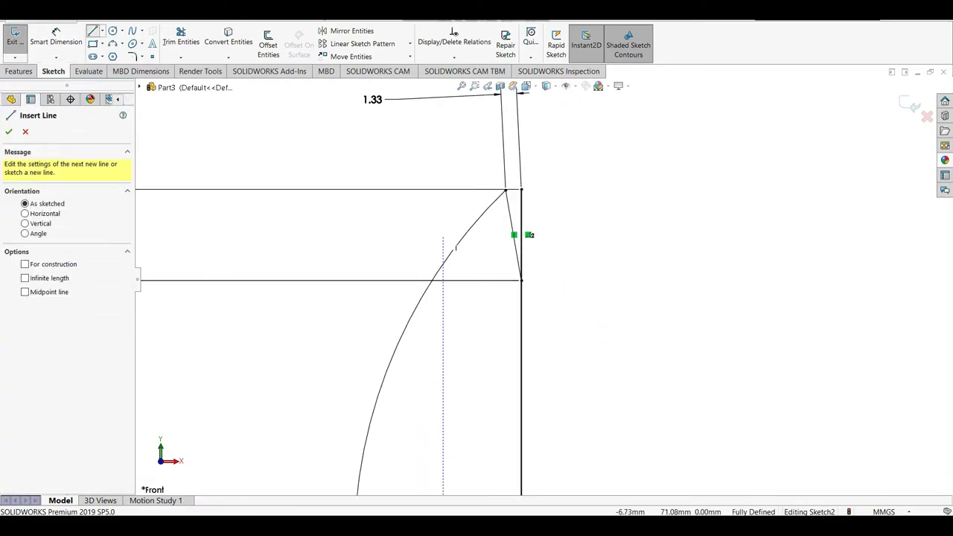
click(521, 281)
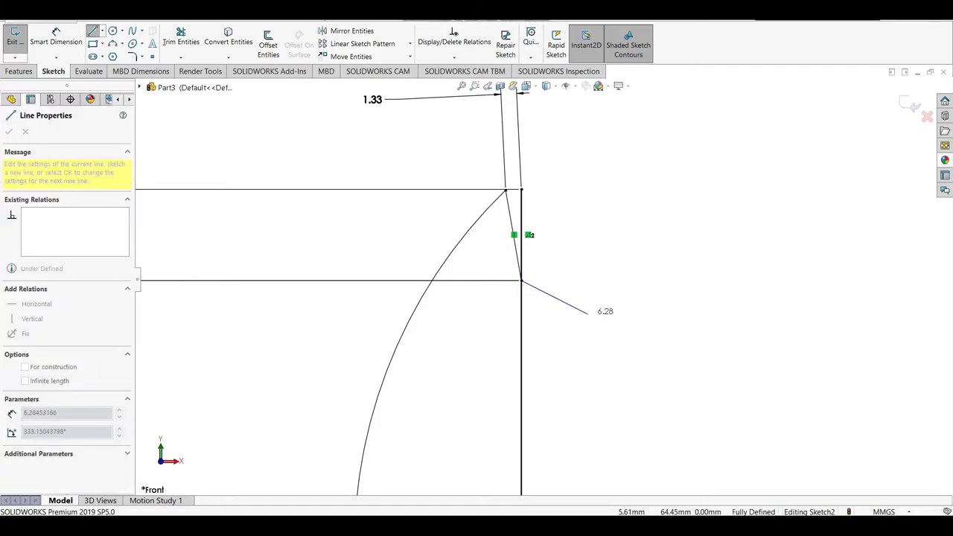
click(585, 313)
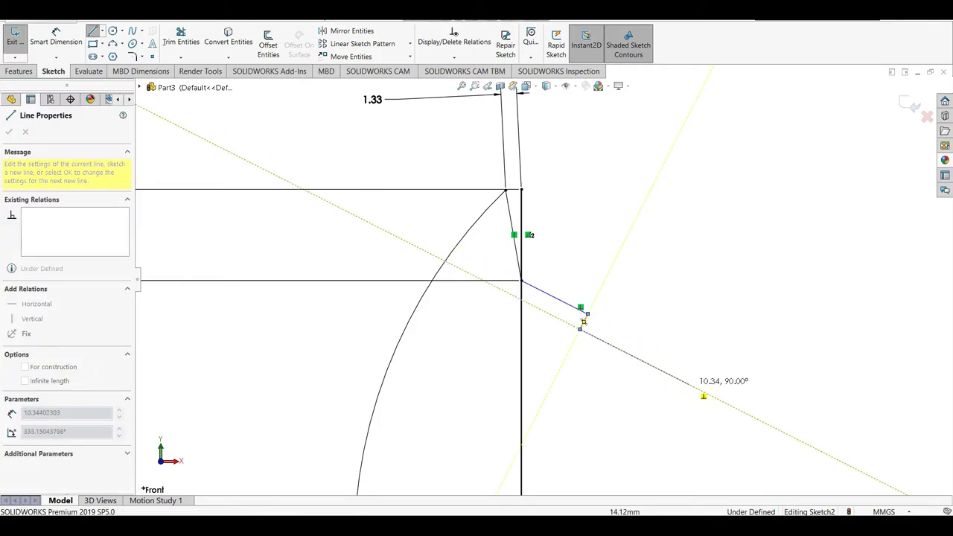
click(692, 386)
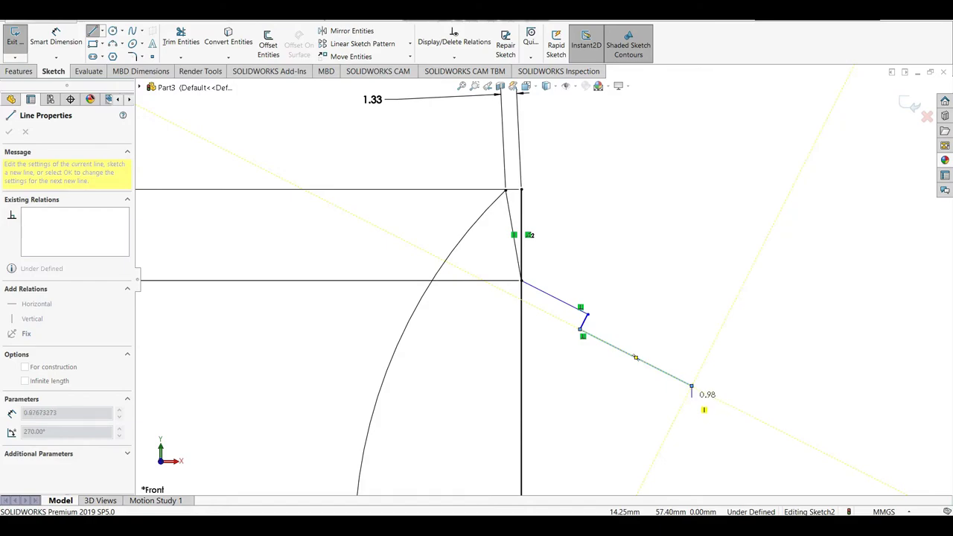
click(692, 392)
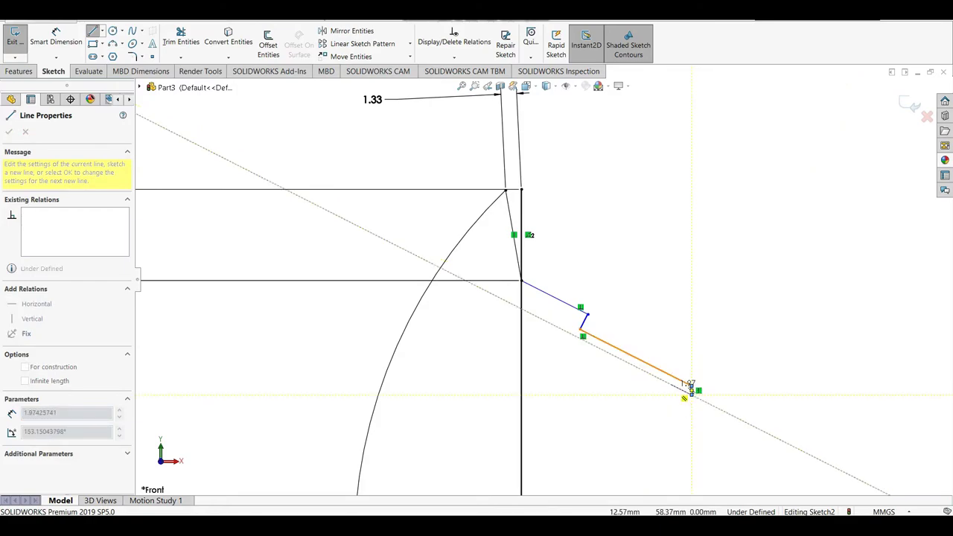
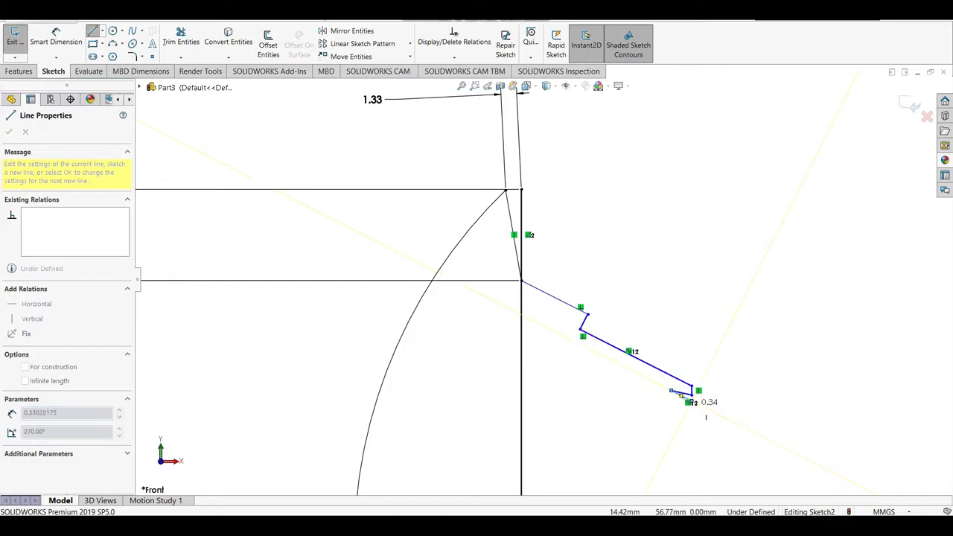
Step: Finish the notch with a short vertical step and a long leftward line back to the centerline
click(691, 402)
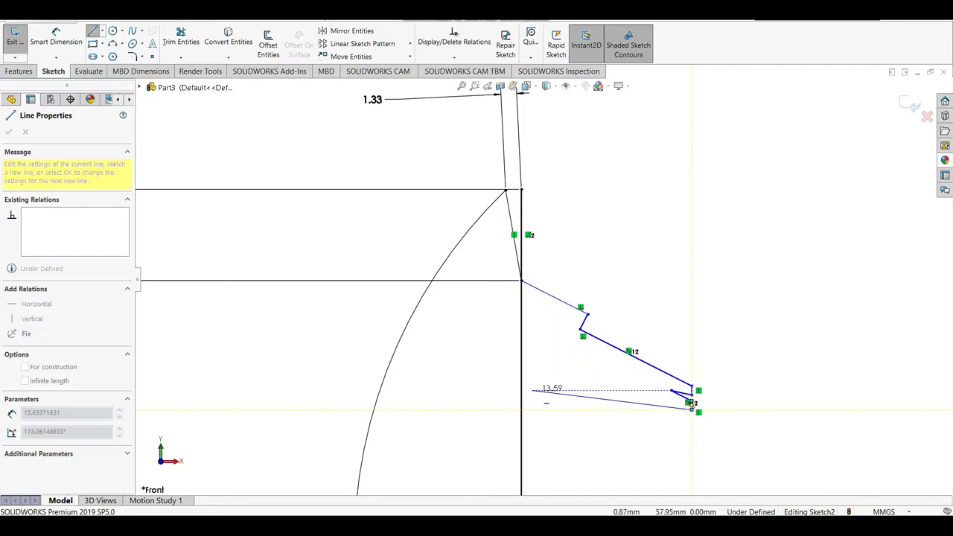
click(534, 402)
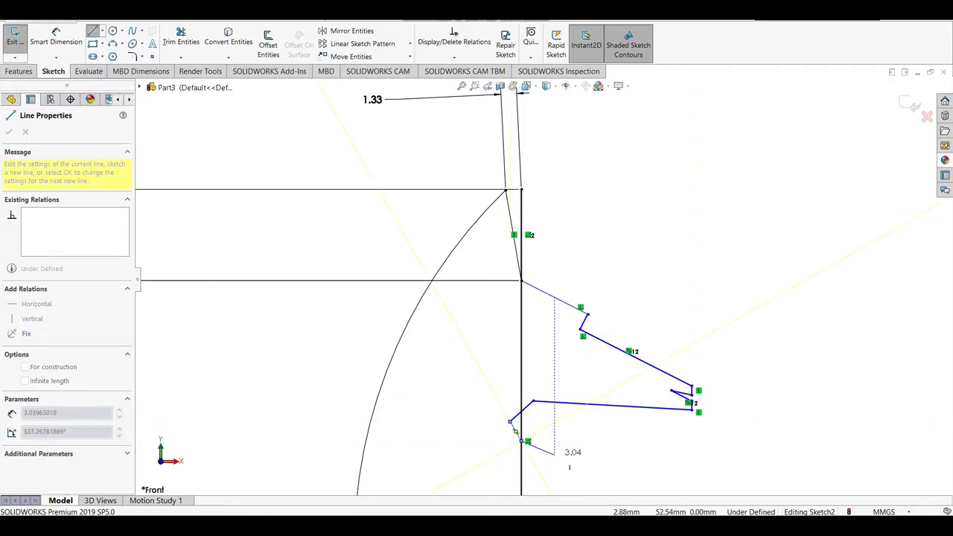
scroll(581, 447, up, 5)
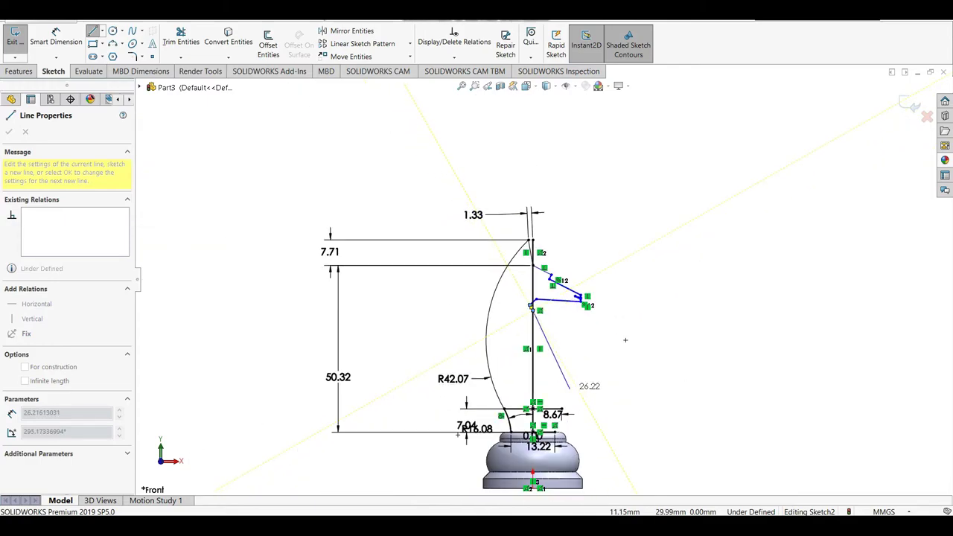
key(Escape)
scroll(564, 441, down, 2)
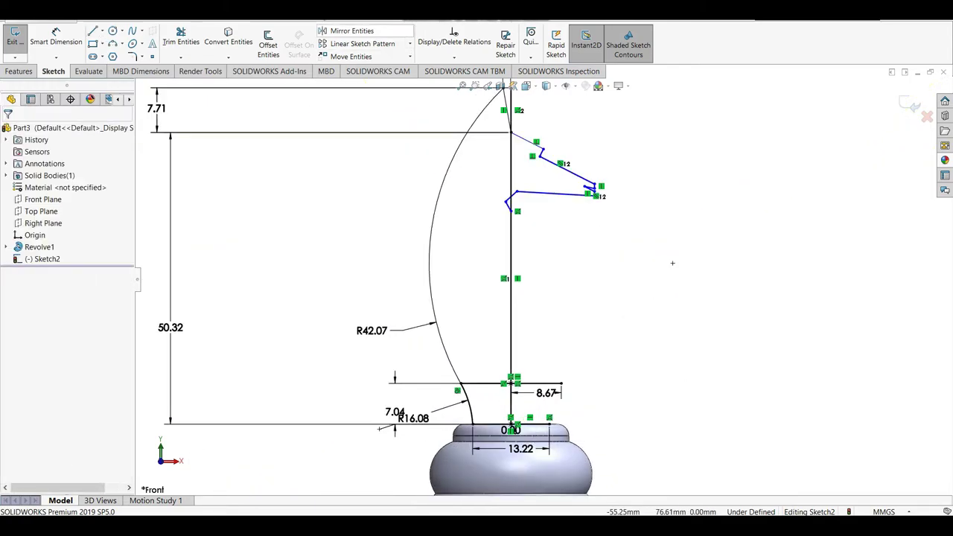
click(347, 30)
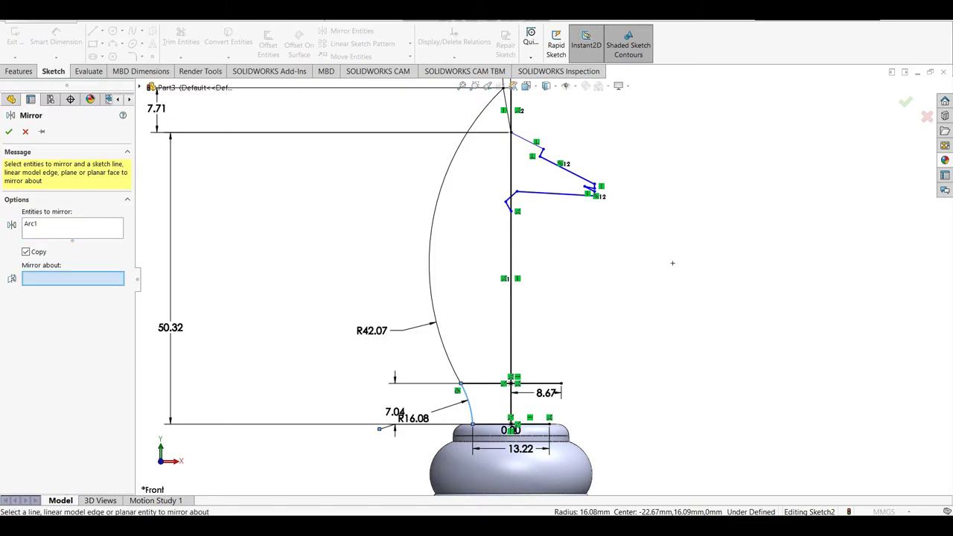
click(511, 405)
key(Return)
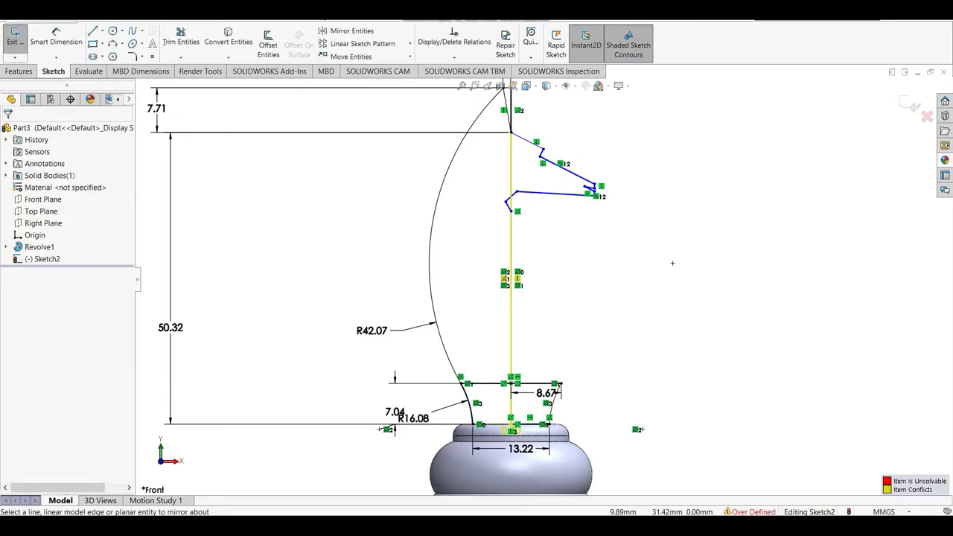
ctrl+middle_drag(673, 263, 693, 227)
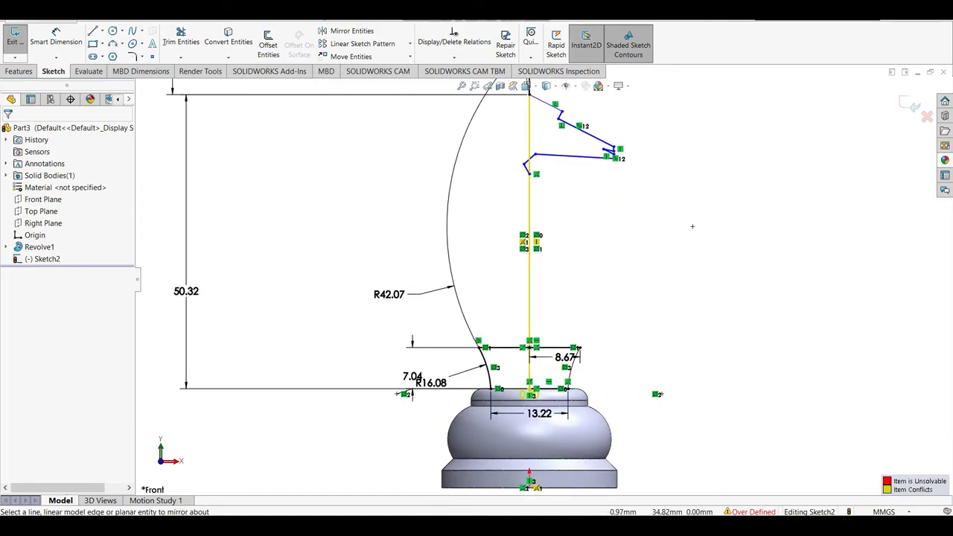
key(ctrl+z)
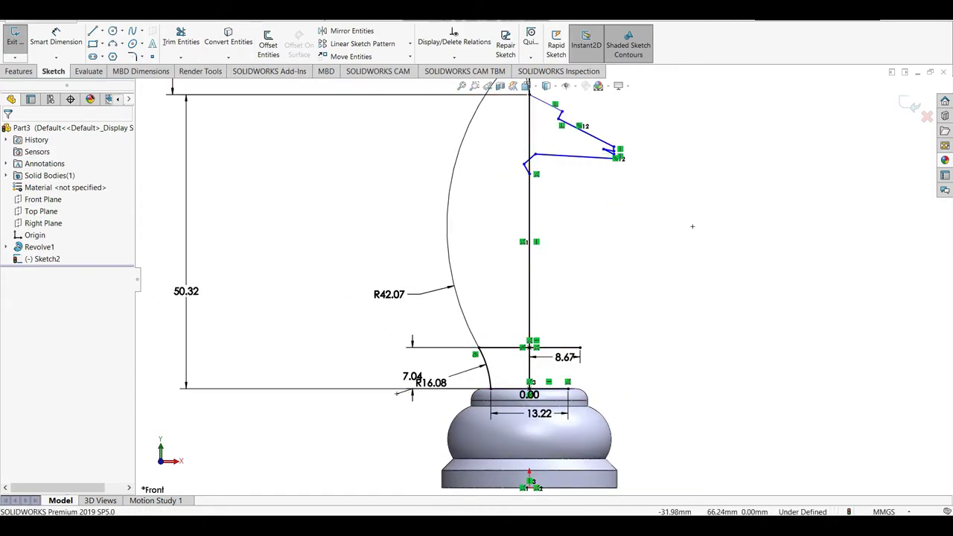
Step: Draw a 3-point arc from the base top to the 8.67 line tip and dimension it R16.08
key(a)
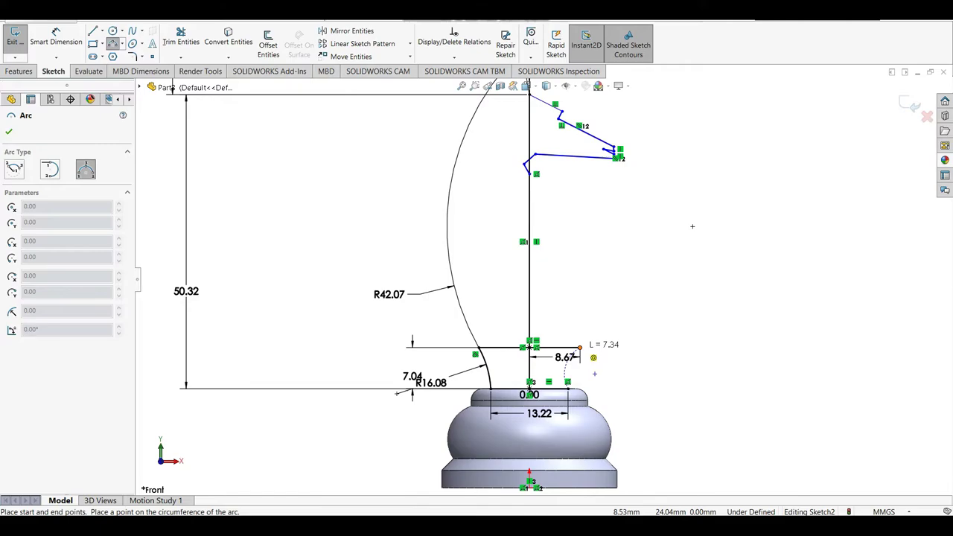
key(Escape)
key(a)
click(569, 381)
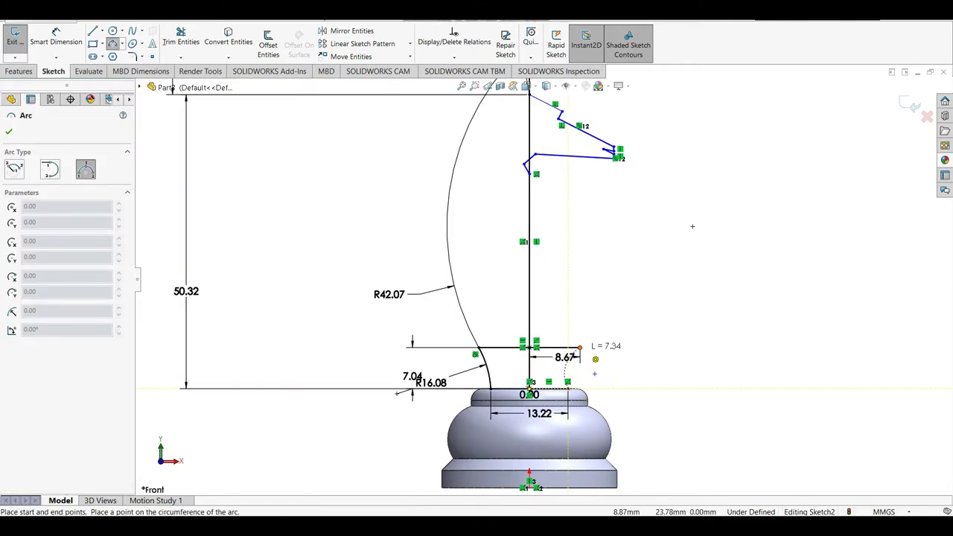
click(580, 348)
click(567, 362)
right_click(593, 367)
click(617, 337)
click(575, 364)
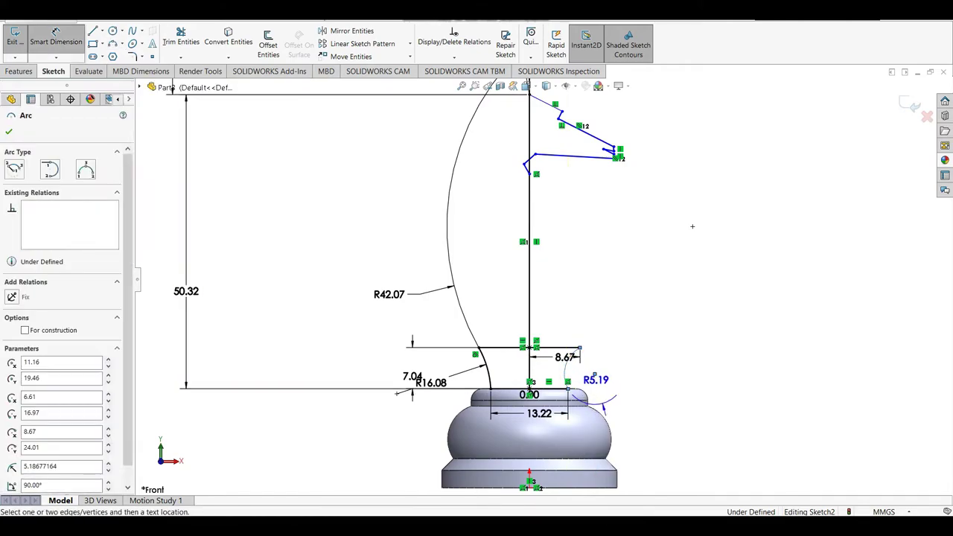
click(649, 395)
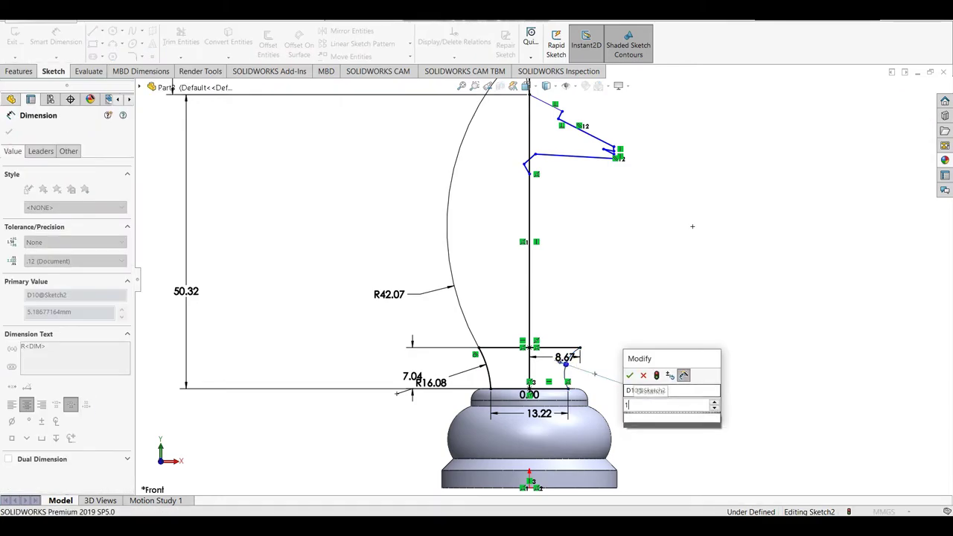
text(16.08)
key(Return)
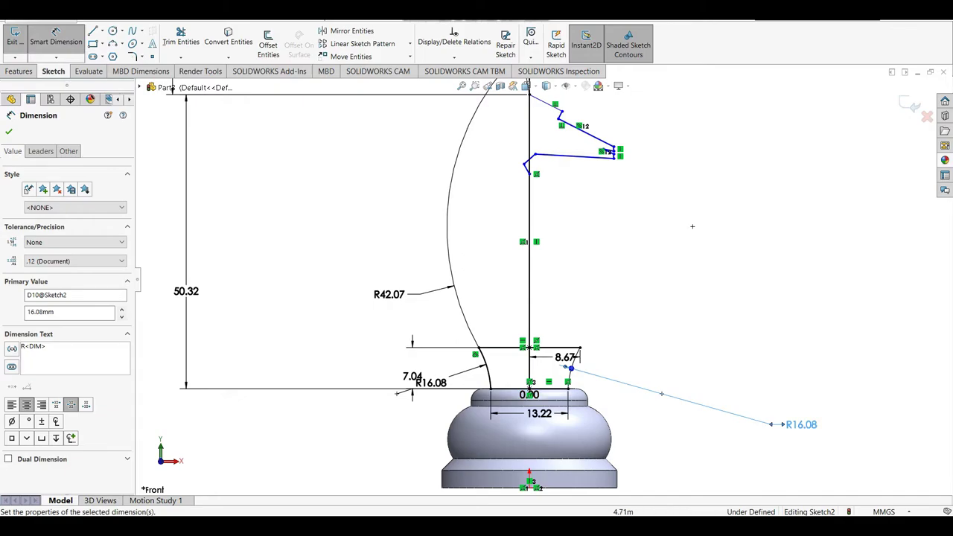
Step: Place a point on the vertical centerline and dimension it 12.68 above the base top
key(l)
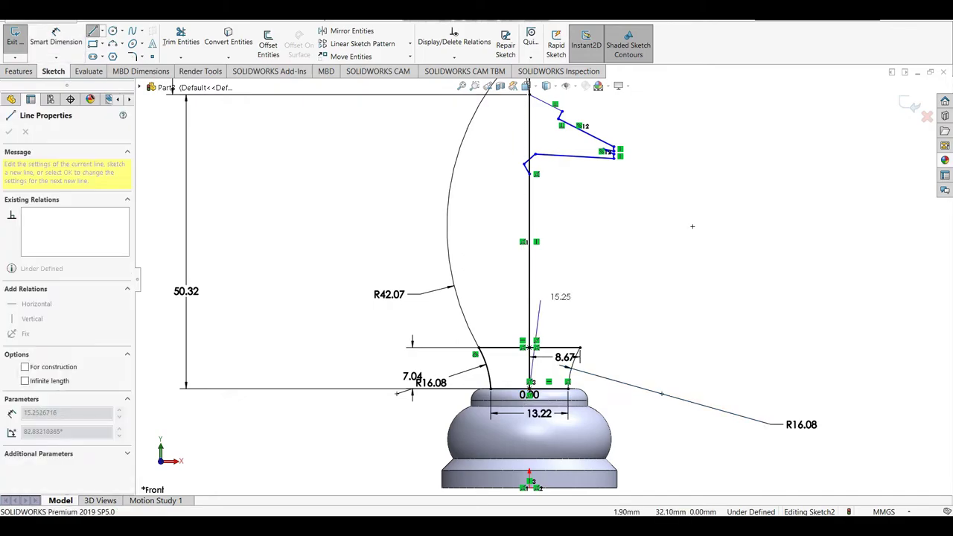
click(530, 287)
key(Escape)
click(56, 37)
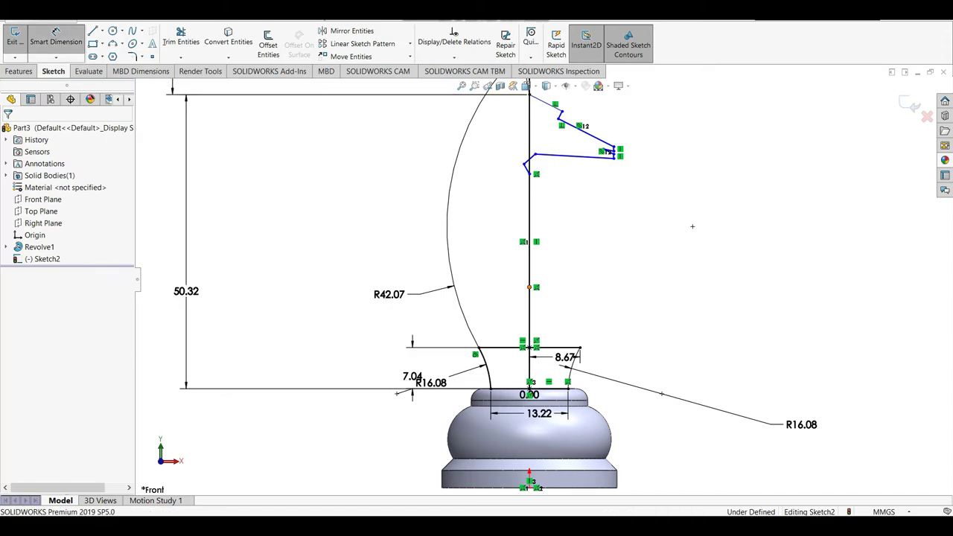
click(535, 287)
click(530, 388)
click(305, 339)
text(12.)
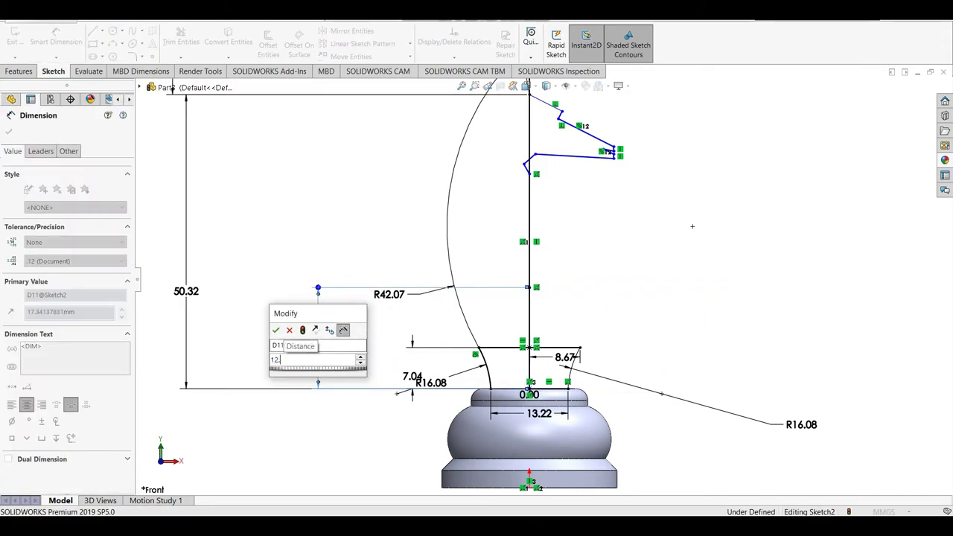
text(68)
key(Return)
scroll(655, 298, up, 2)
scroll(656, 298, down, 2)
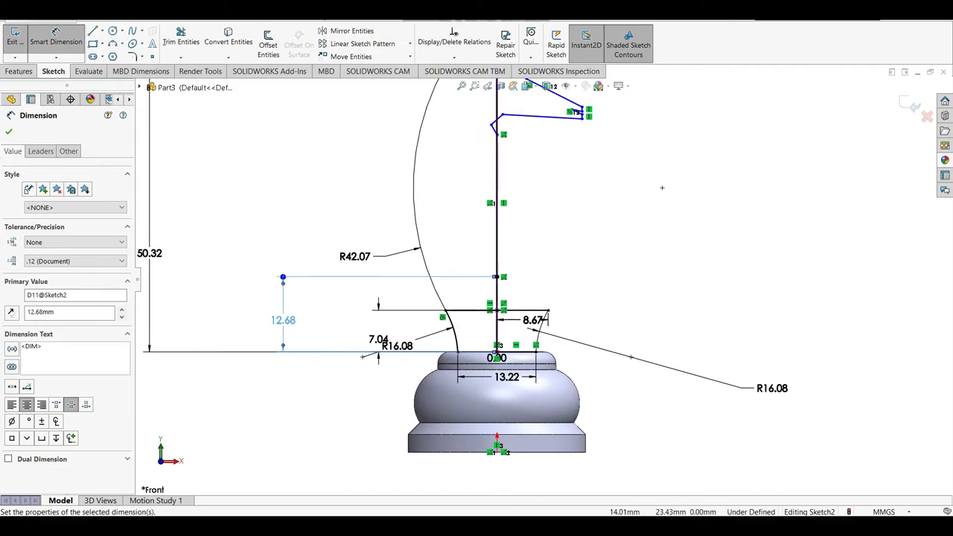
Step: Draw a horizontal line from the 12.68 point and set its length to 10.13
key(l)
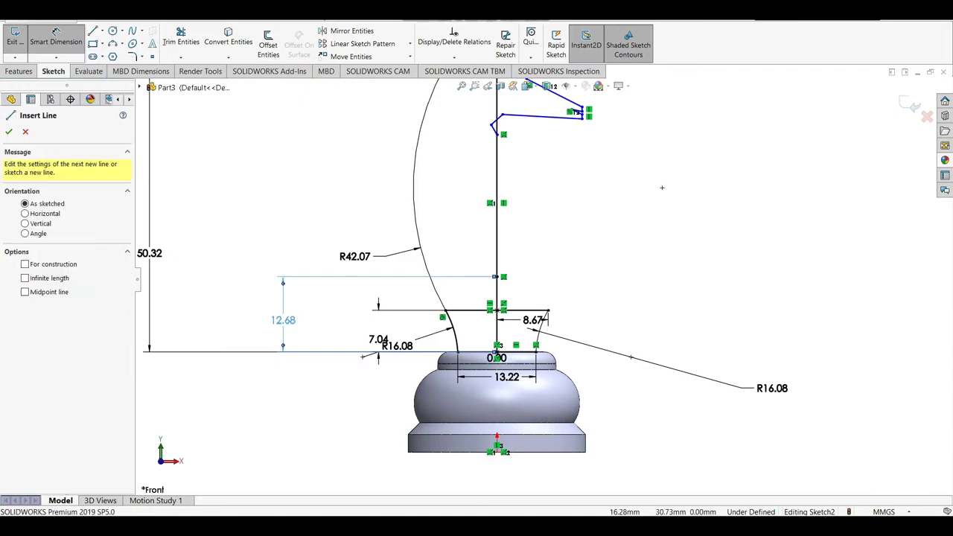
click(497, 276)
click(582, 276)
right_drag(571, 288, 571, 253)
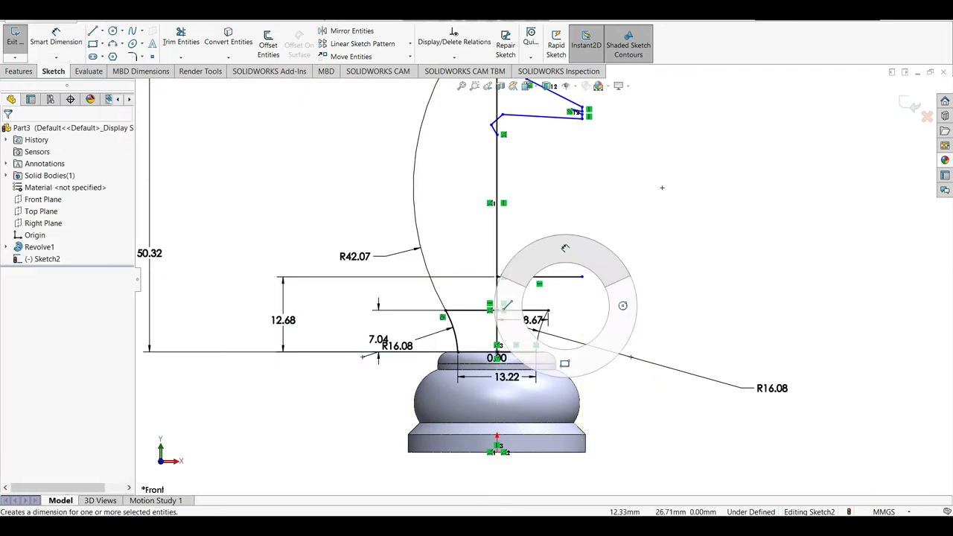
click(540, 276)
click(475, 291)
text(10.13)
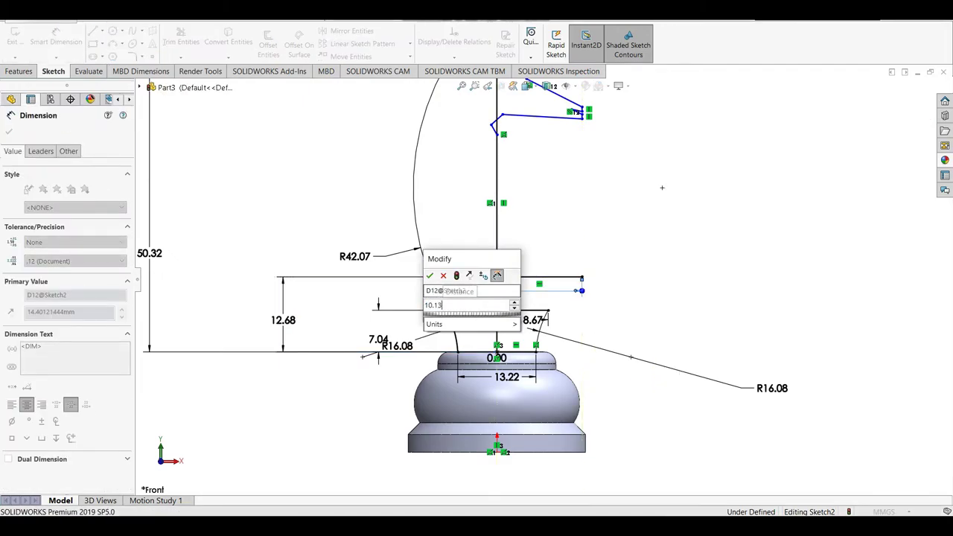
key(Return)
scroll(626, 278, down, 3)
Step: Join the 8.67 line tip to the 10.13 line with a 3-point arc of R12.68
click(113, 43)
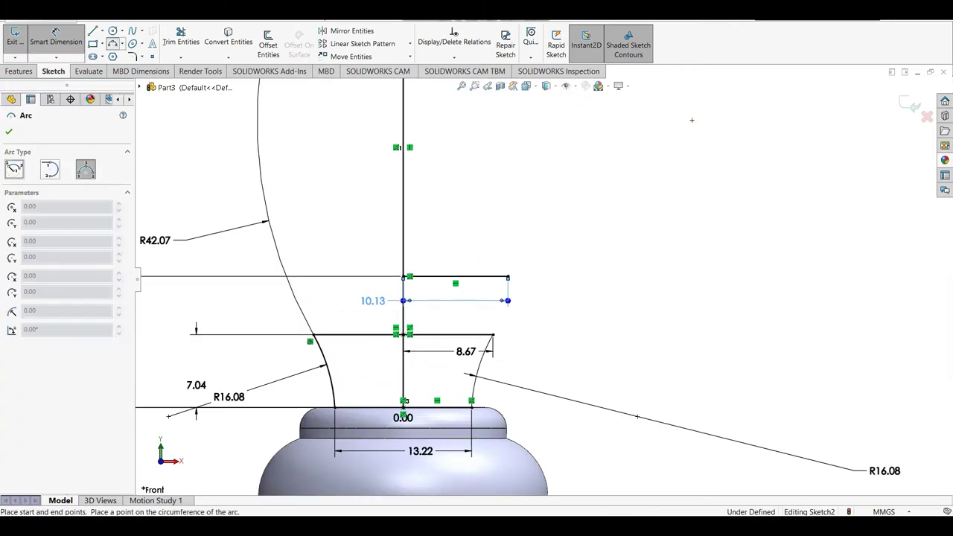
click(493, 334)
click(508, 276)
click(506, 301)
right_click(514, 265)
right_drag(575, 298, 574, 264)
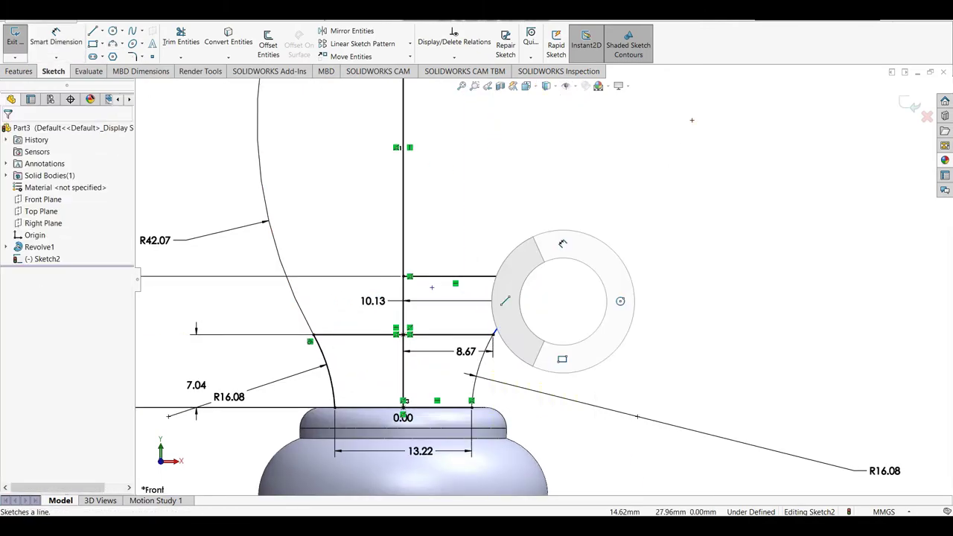
click(501, 316)
click(523, 324)
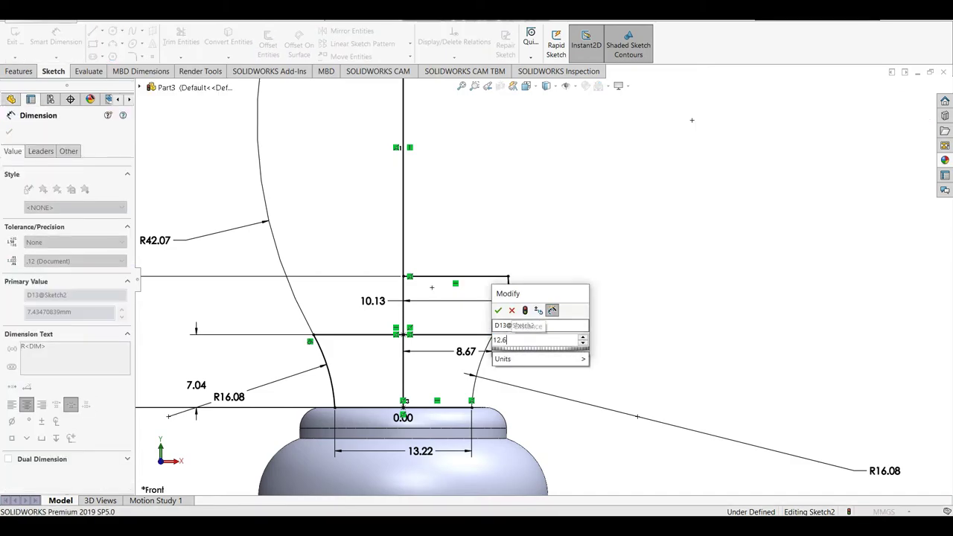
text(12.68)
key(Return)
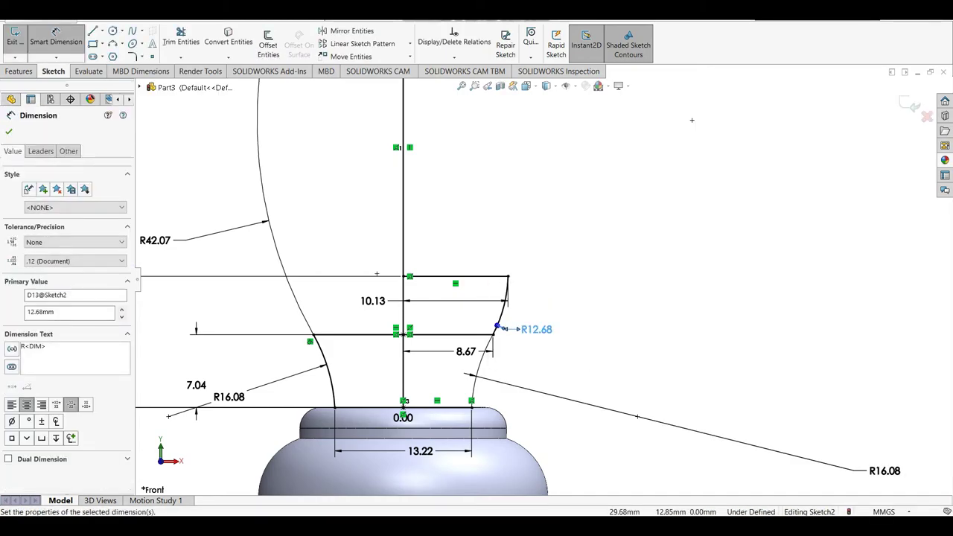
scroll(692, 120, up, 5)
scroll(606, 284, down, 3)
scroll(607, 284, up, 2)
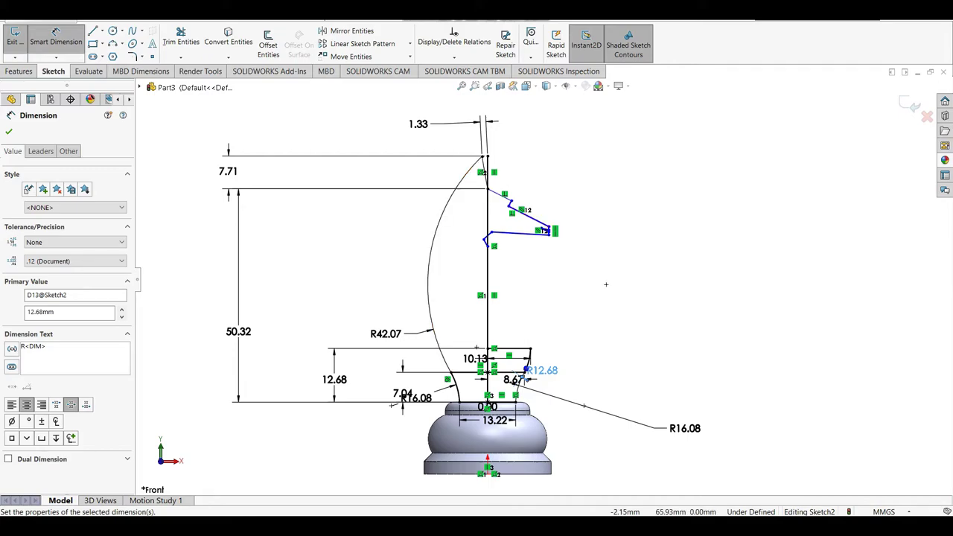
Step: Dimension the first notch point's height above the base, keeping 47.59 after undoing a 75 value
click(513, 200)
click(517, 402)
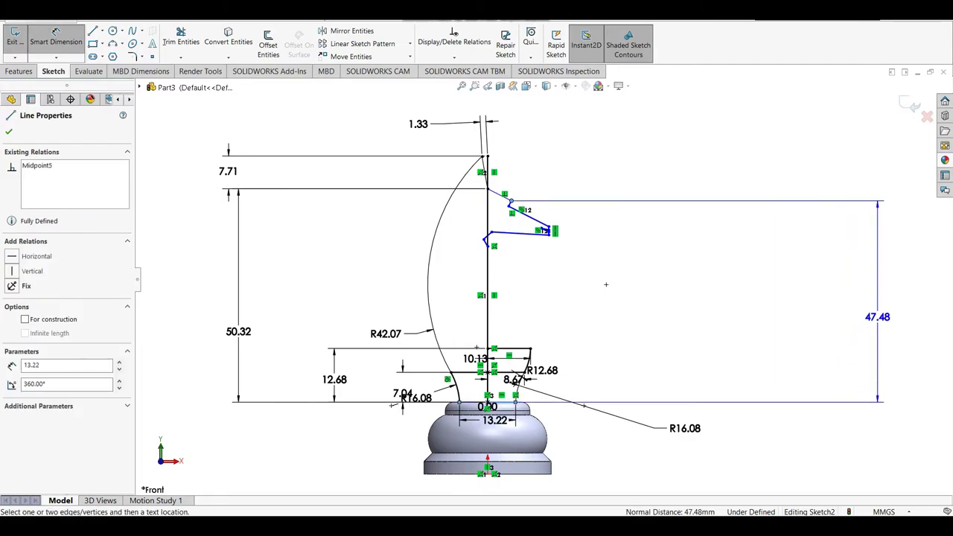
click(871, 301)
text(75)
key(Return)
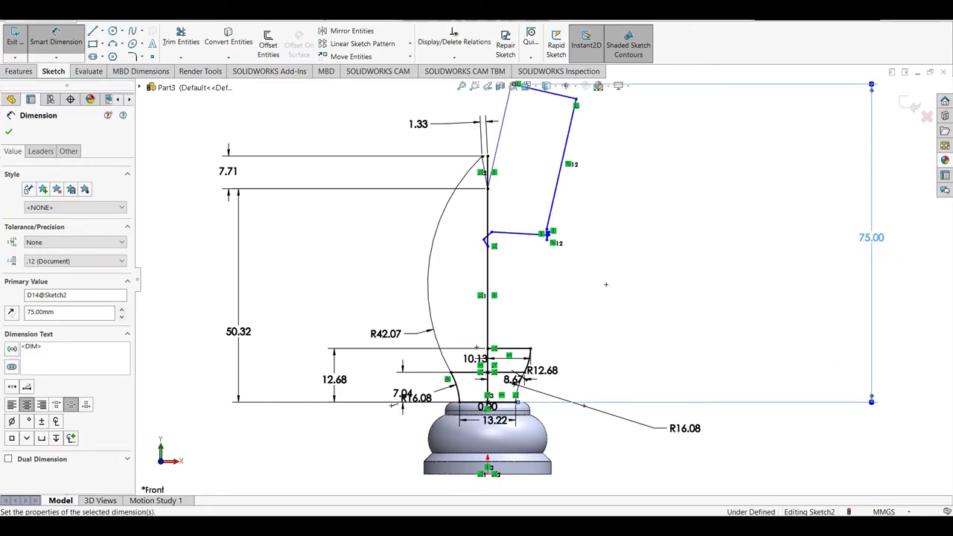
key(ctrl+z)
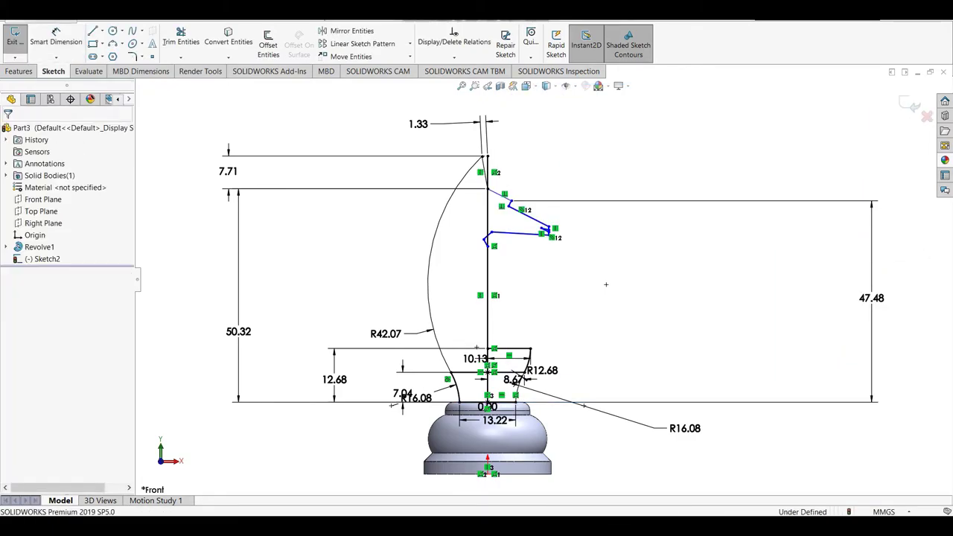
double_click(872, 298)
text(47.)
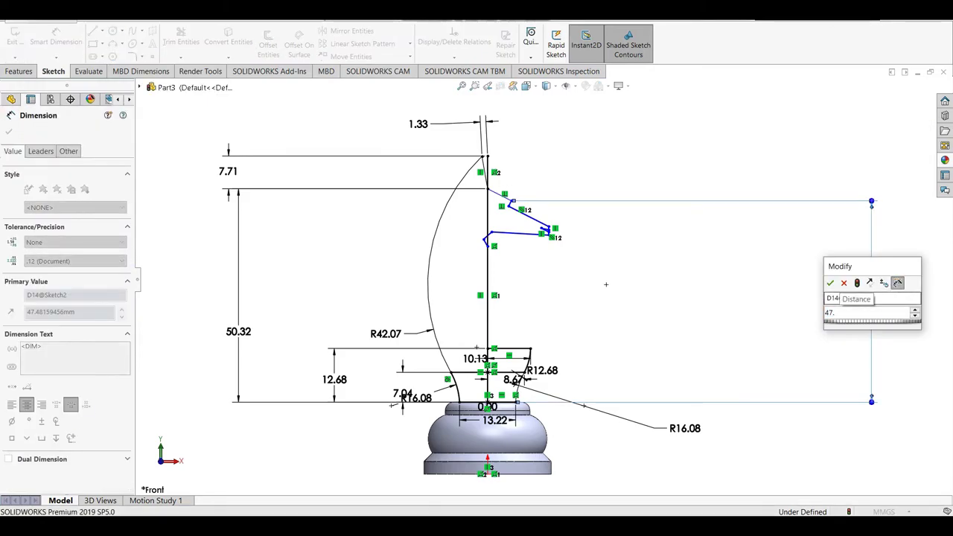
key(Return)
Step: Set the next notch point's height above the bottom line to 45.91
click(488, 403)
click(477, 403)
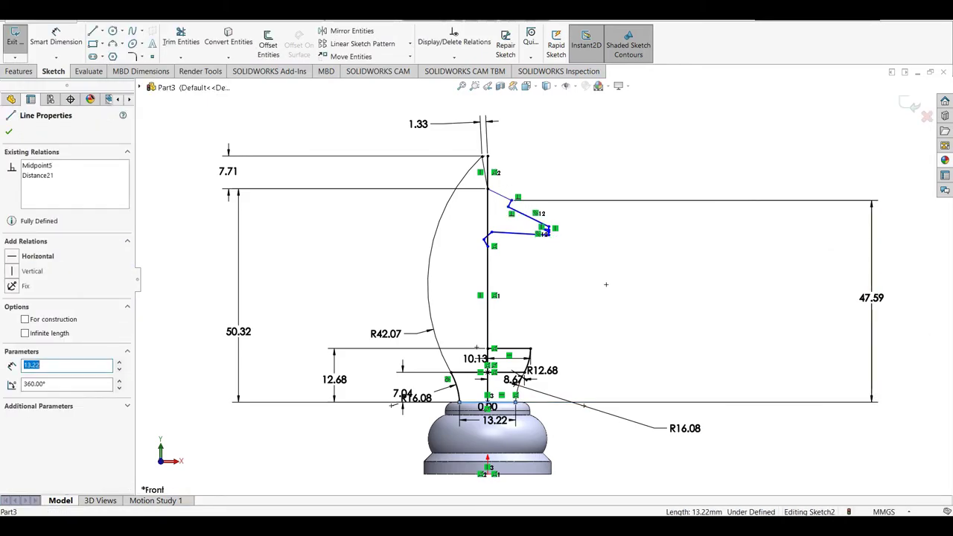
click(56, 38)
click(509, 205)
click(514, 403)
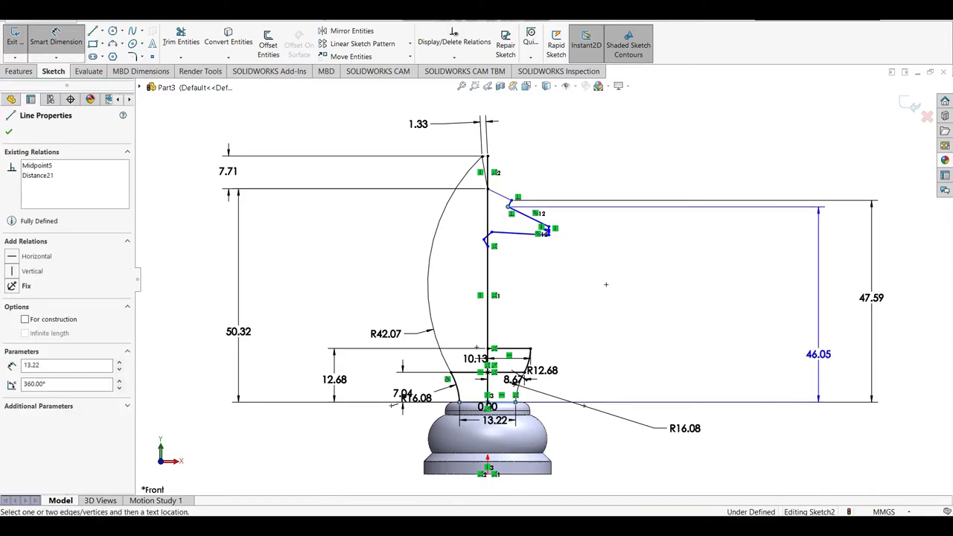
click(859, 313)
text(45.91)
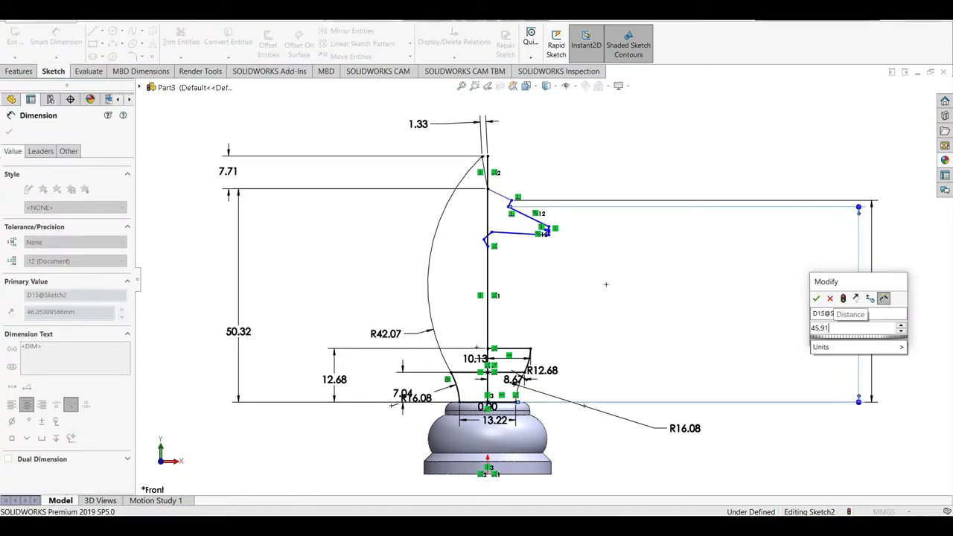
key(Return)
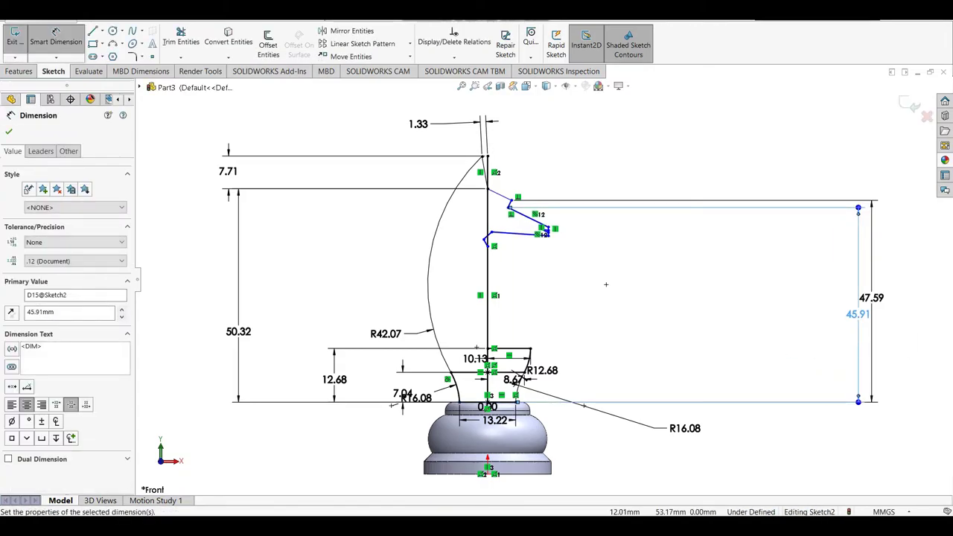
Step: Dimension the sloped line's end point 36.68 above the bottom line
click(549, 228)
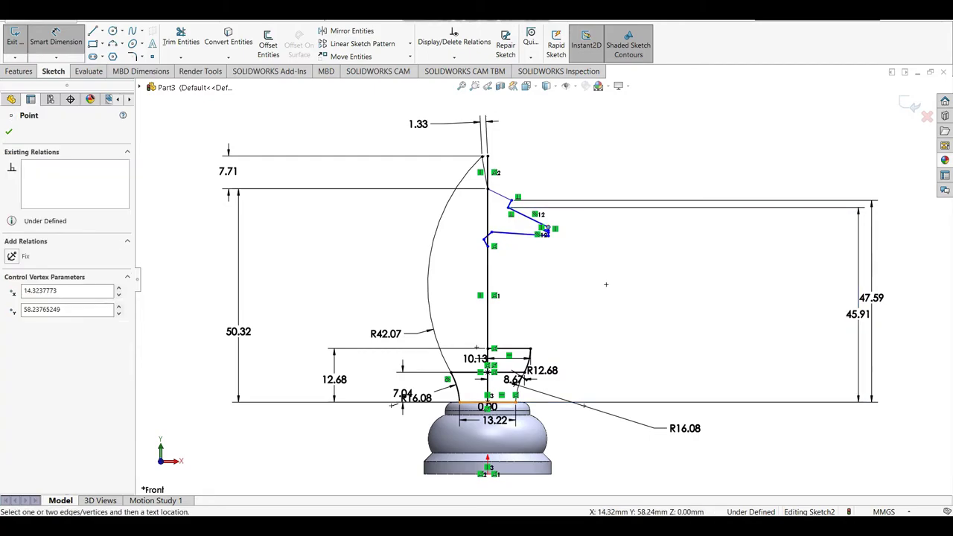
click(507, 403)
click(845, 331)
text(36.68)
key(Return)
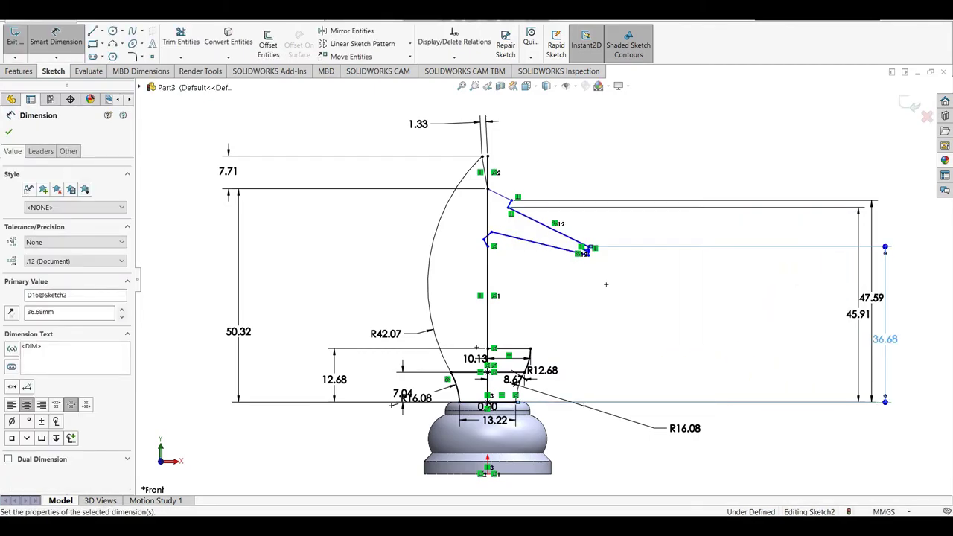
scroll(606, 284, down, 3)
scroll(617, 283, up, 2)
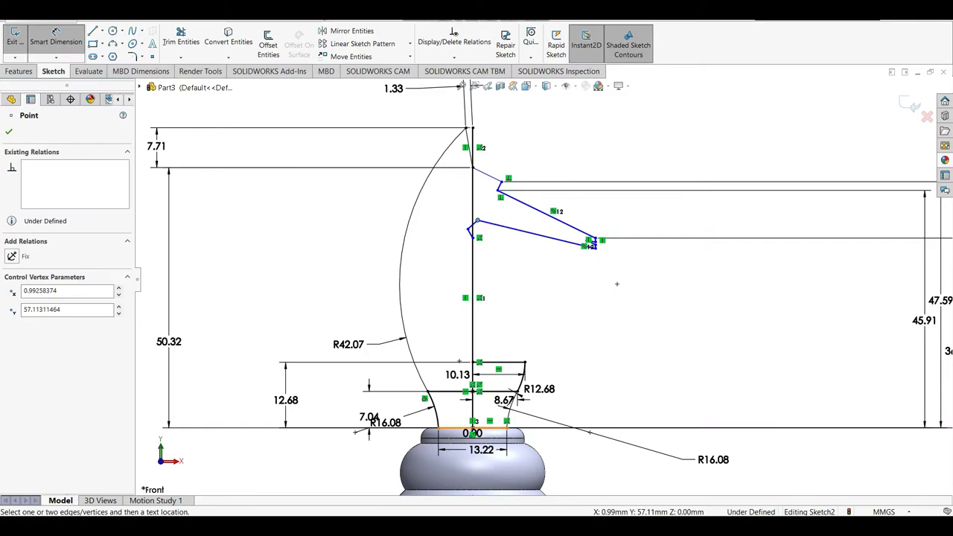
scroll(578, 282, up, 3)
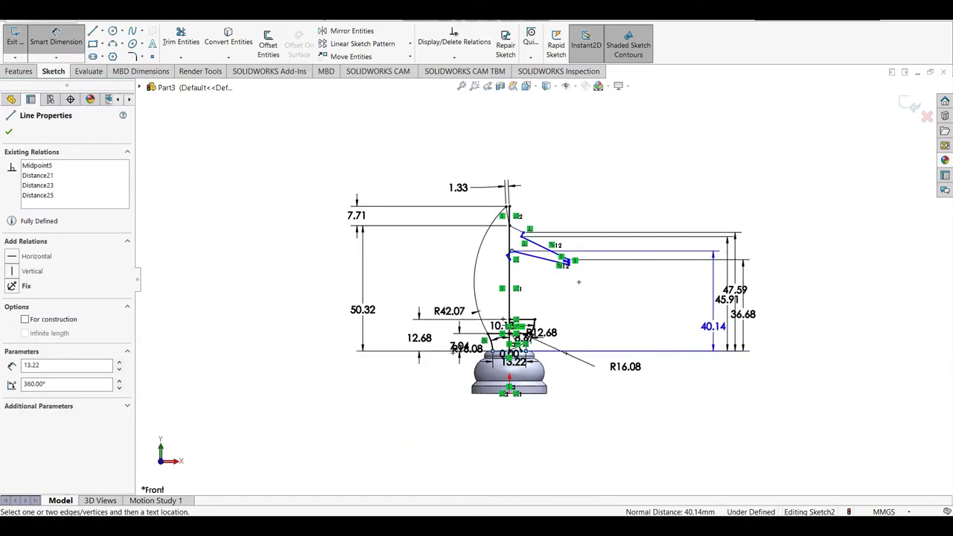
Step: Set another height dimension to 35.84 and add a 34.90 height for the lower point
click(711, 326)
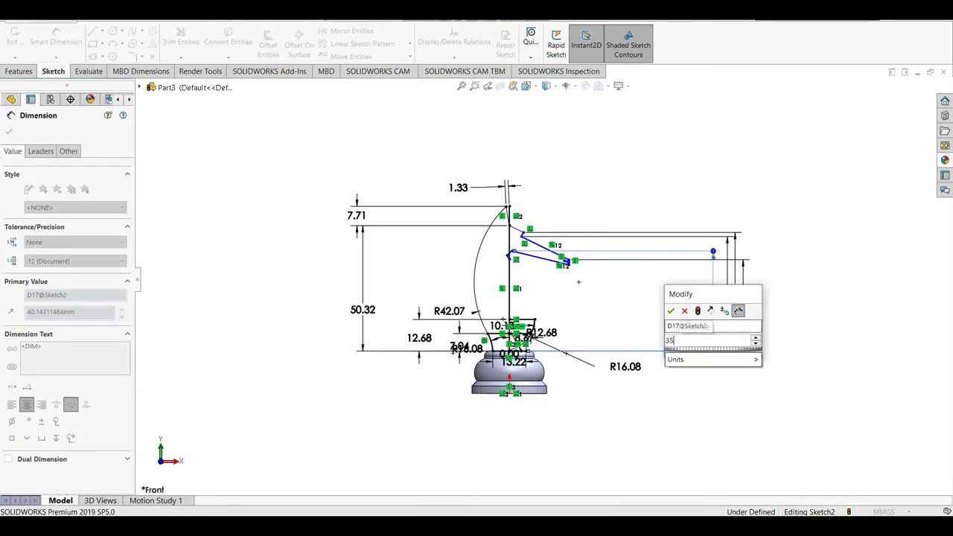
text(35.84)
key(Return)
scroll(579, 297, down, 3)
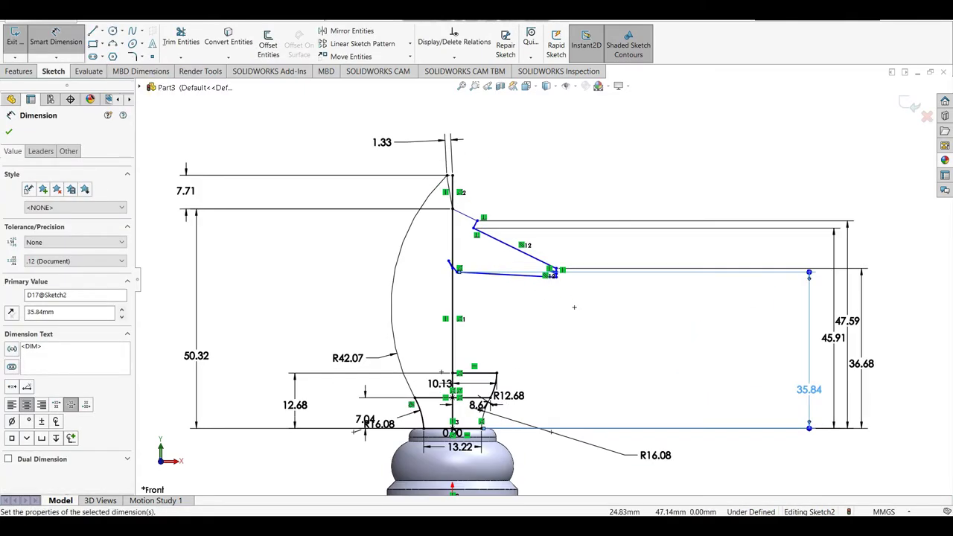
click(877, 367)
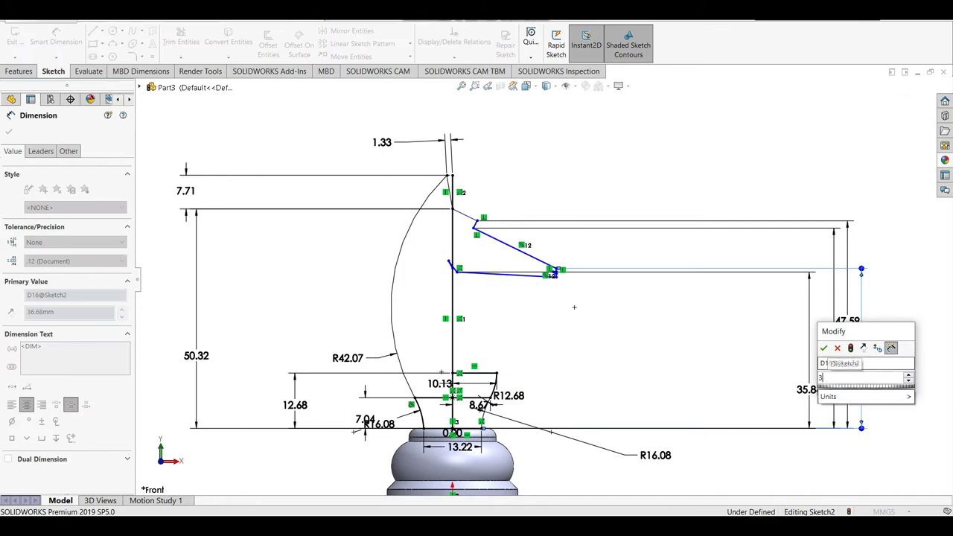
key(Return)
Step: Stop dimensioning and undo the 34.90 height change
scroll(574, 307, down, 2)
scroll(559, 308, up, 2)
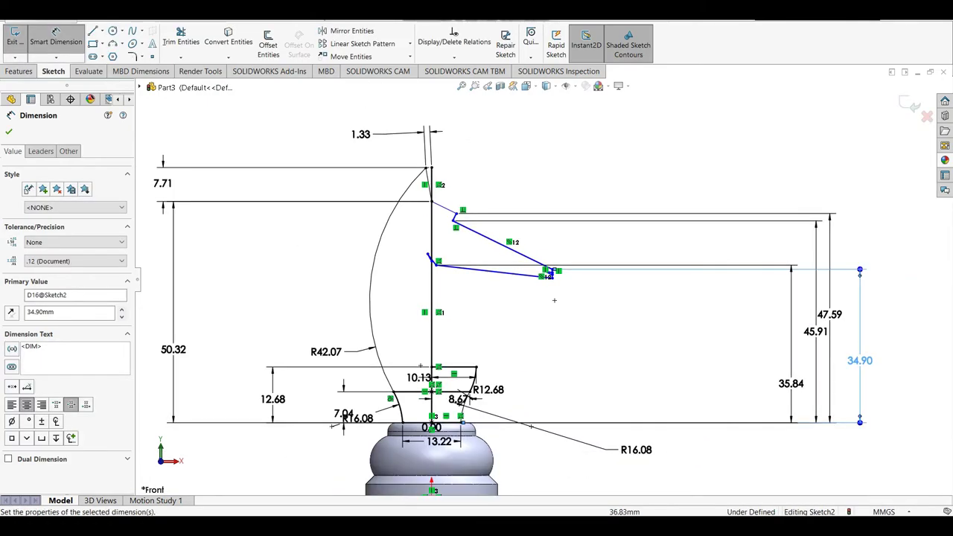
scroll(558, 298, down, 2)
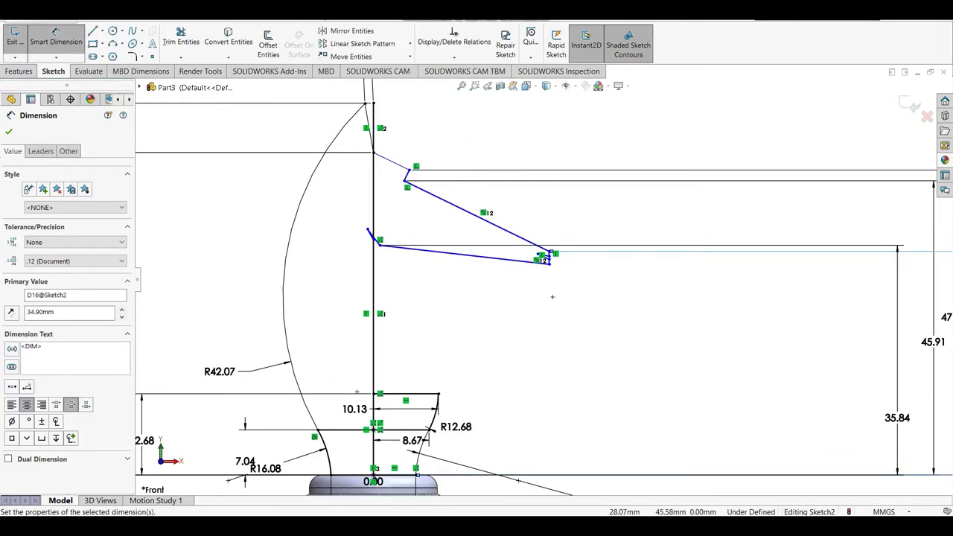
scroll(552, 297, up, 1)
key(Escape)
key(ctrl+z)
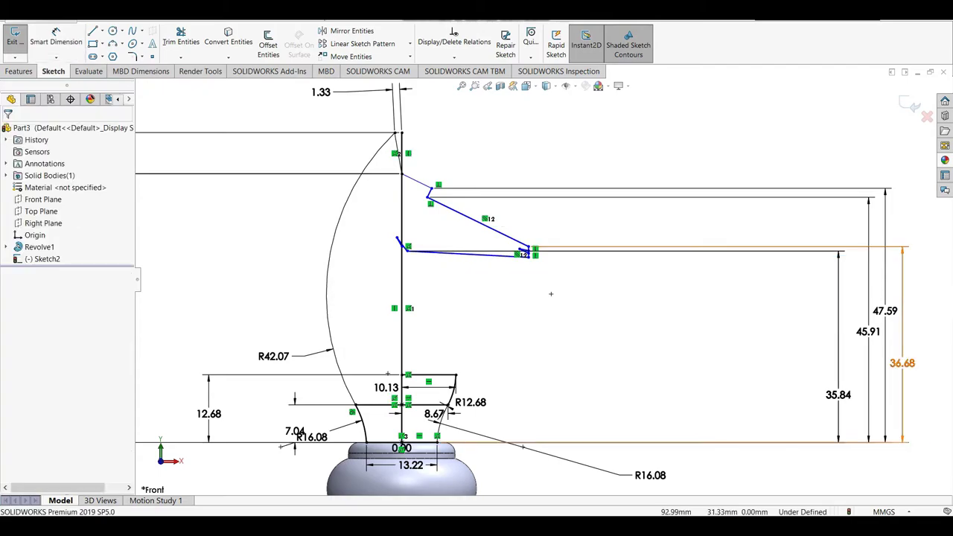
scroll(551, 295, down, 2)
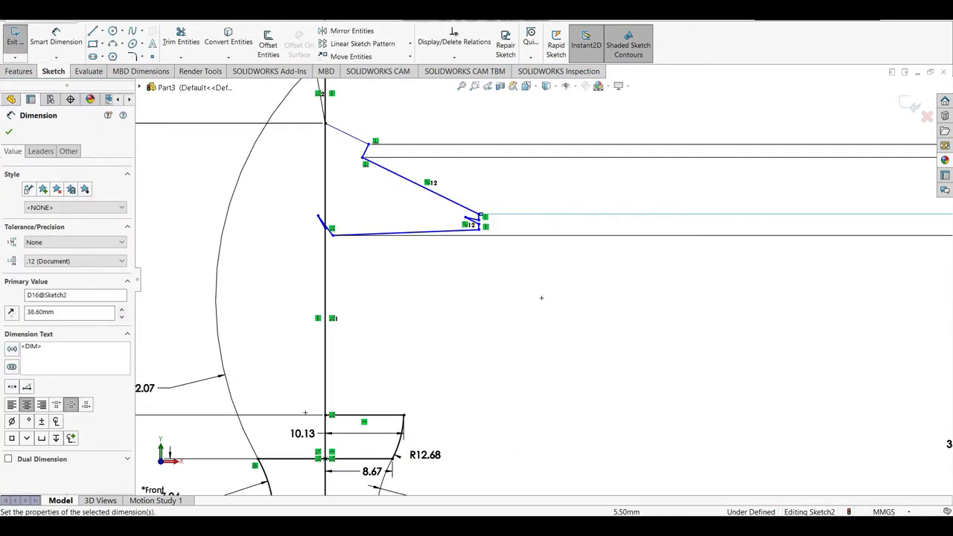
scroll(542, 298, up, 2)
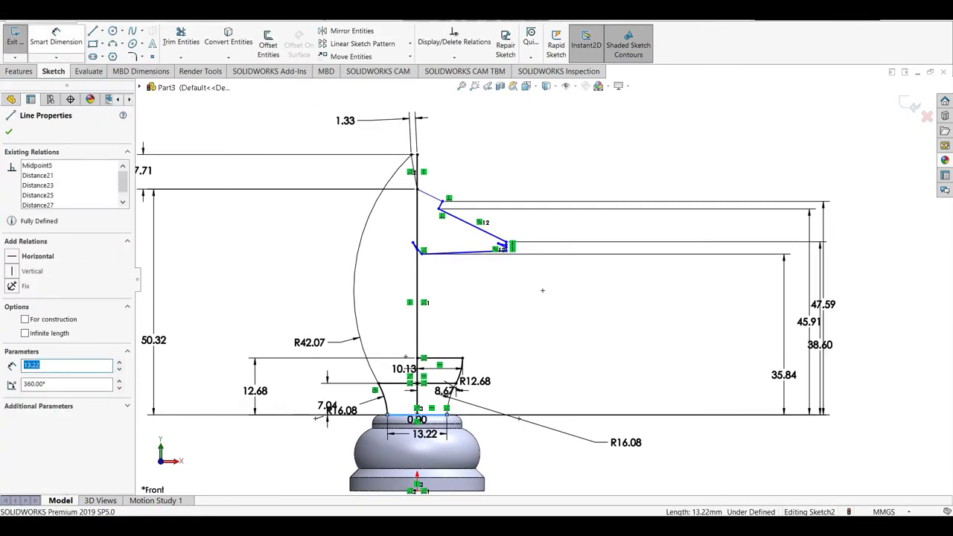
Step: Dimension the eye point's height from the bottom 13.22 line as 34.90
key(Escape)
click(759, 415)
click(759, 254)
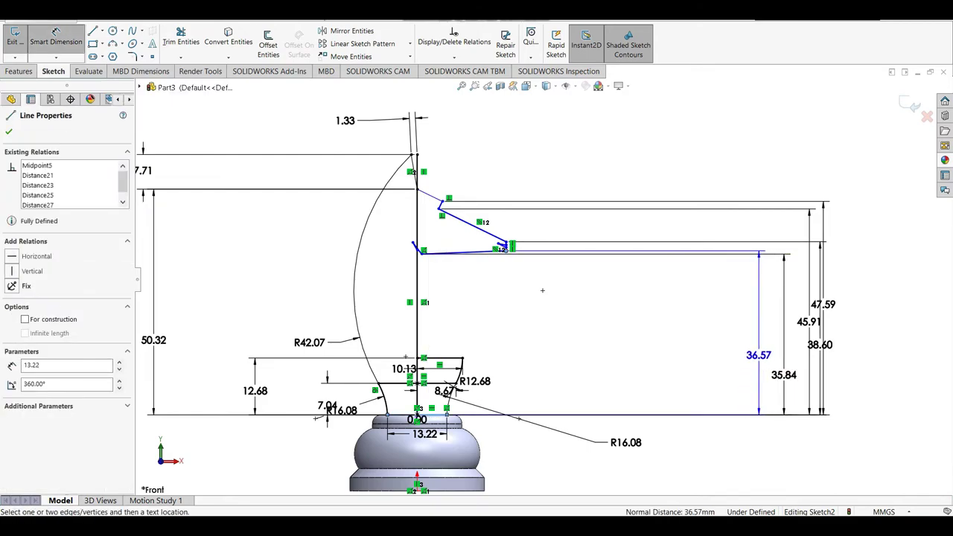
click(767, 357)
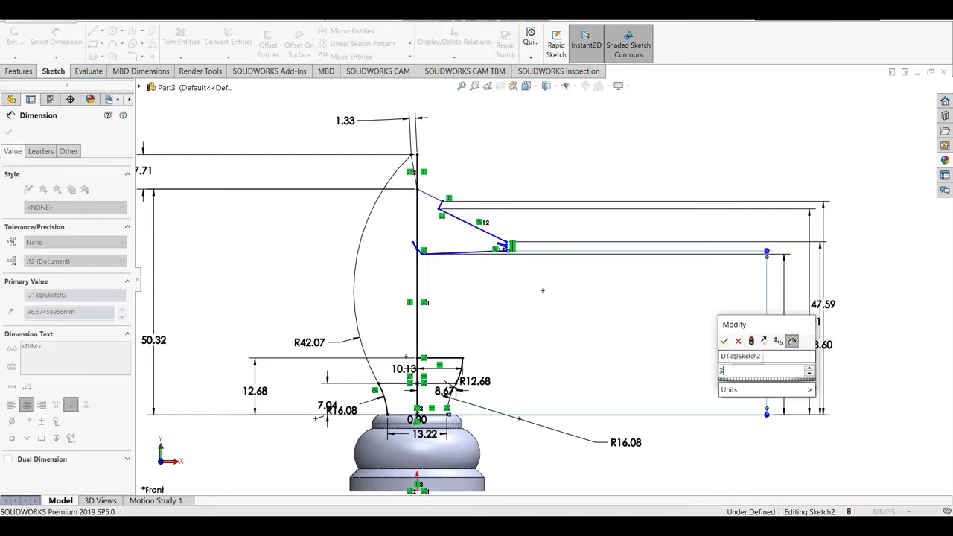
text(34.9)
key(Return)
scroll(542, 291, down, 1)
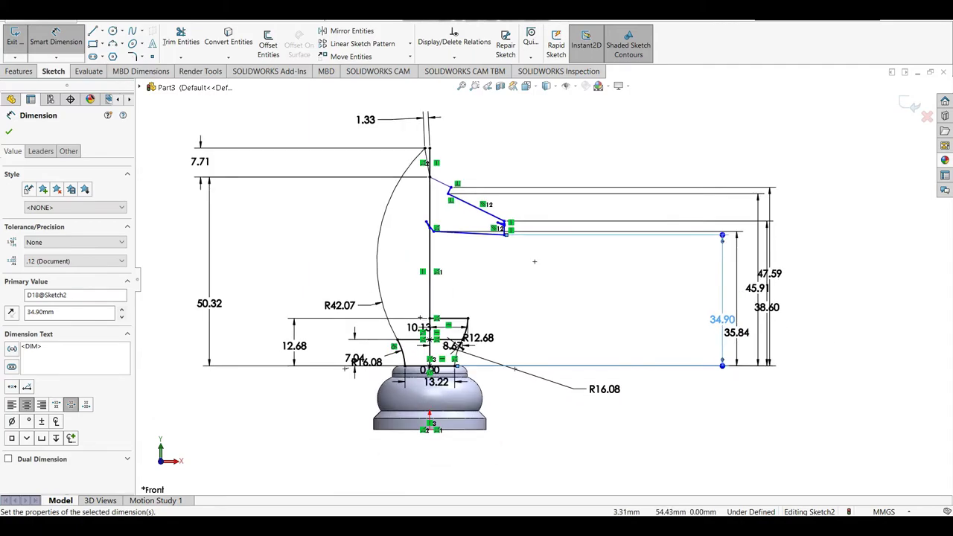
scroll(542, 291, down, 3)
scroll(825, 354, down, 2)
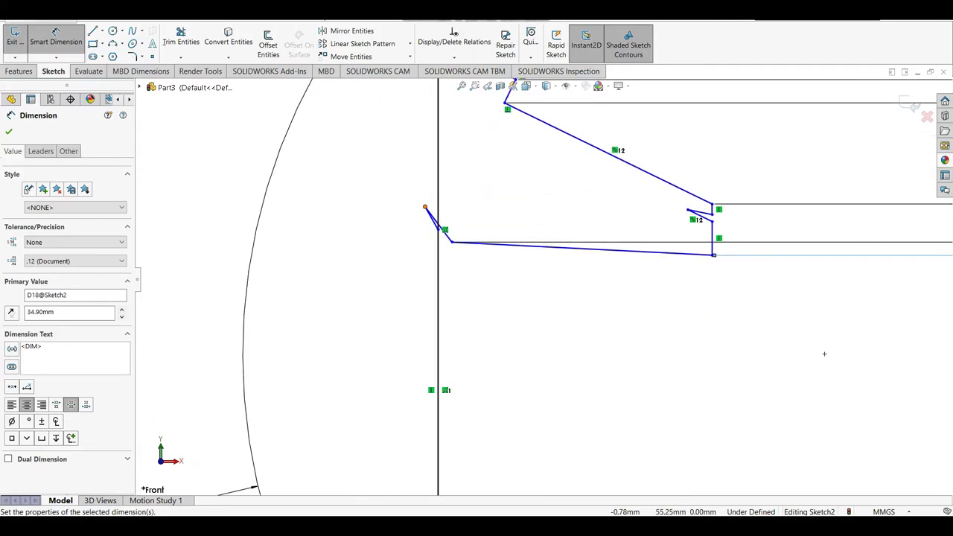
Step: Add a 38.41 vertical height dimension to the loose endpoint near the centerline
click(425, 207)
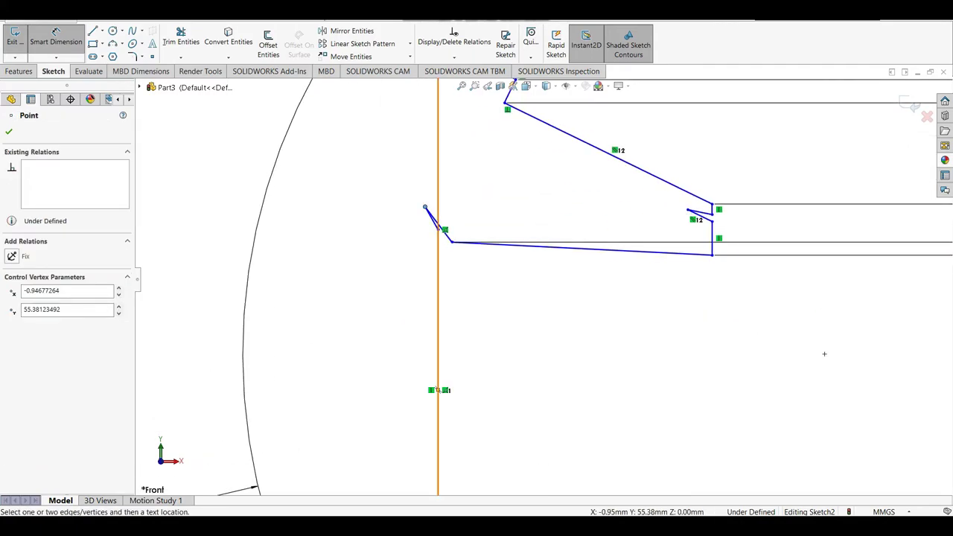
scroll(824, 354, up, 2)
scroll(709, 324, up, 2)
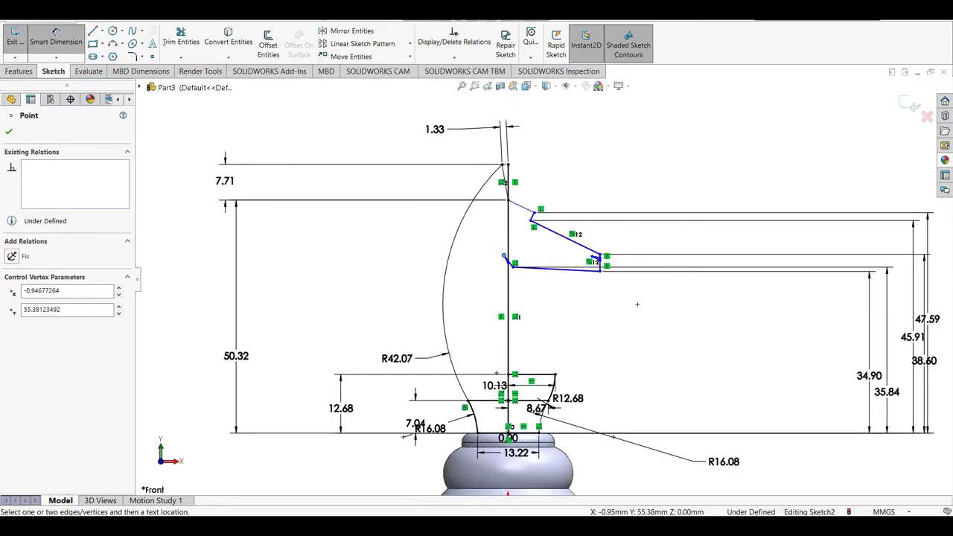
click(715, 432)
click(812, 372)
key(Return)
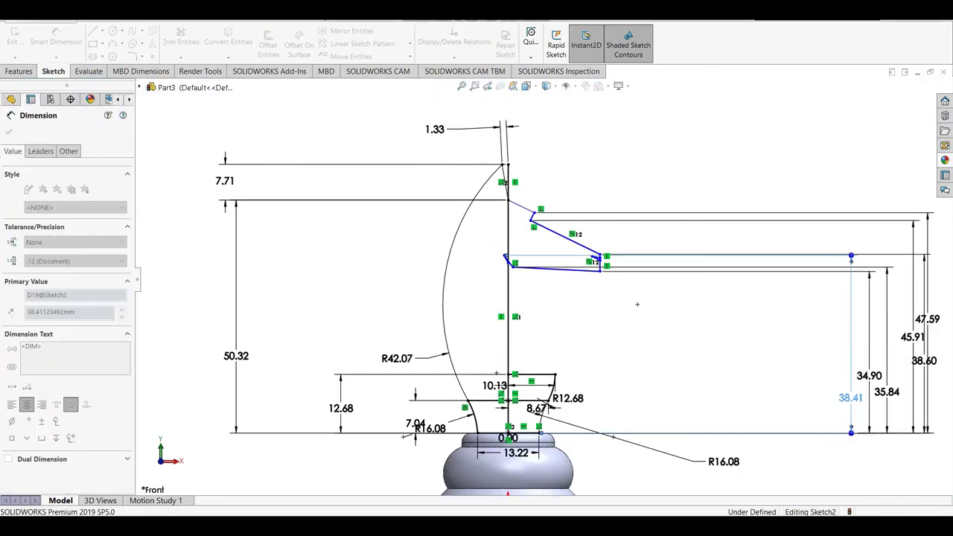
scroll(656, 292, down, 1)
scroll(657, 292, down, 1)
scroll(671, 276, up, 2)
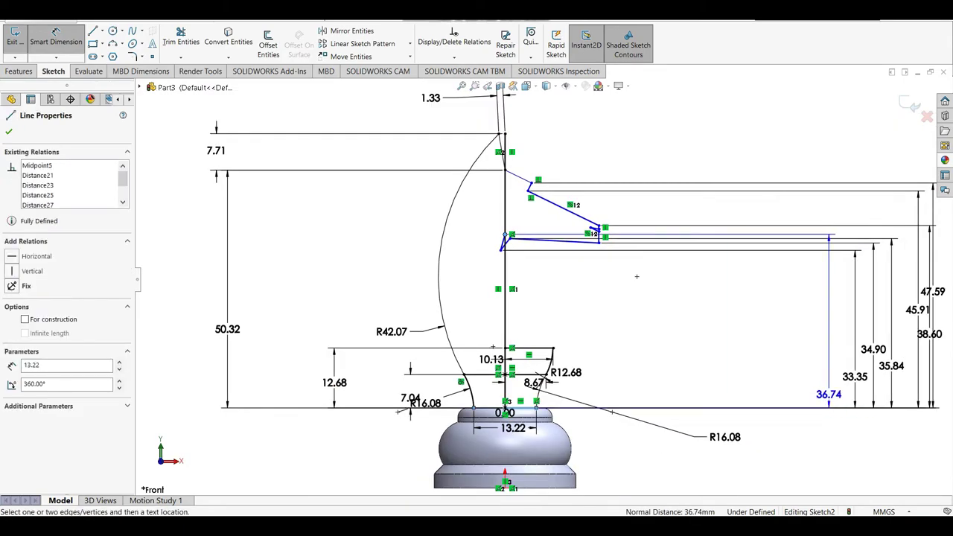
Step: Set the neck point 29.38 above the base and sketch the front neck arc down to the base
click(829, 395)
text(29.38)
key(Return)
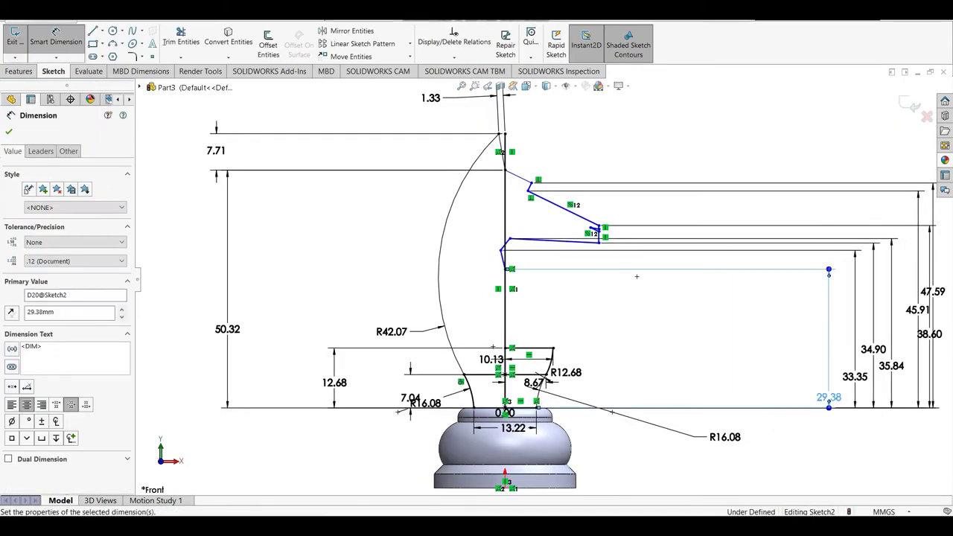
scroll(522, 298, up, 1)
scroll(477, 246, down, 1)
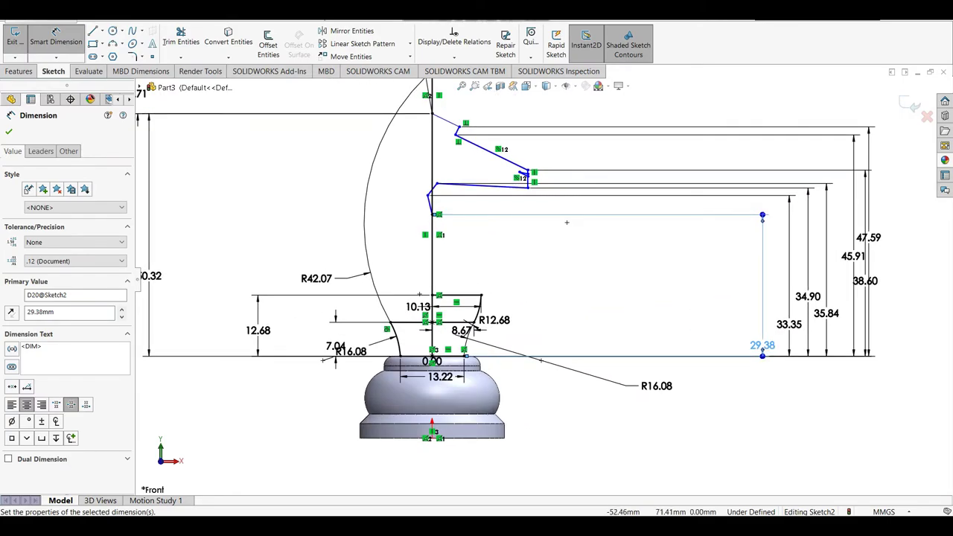
click(112, 43)
click(432, 214)
Step: Make the two neck arcs, Arc4 and Arc5, tangent to each other
right_click(521, 257)
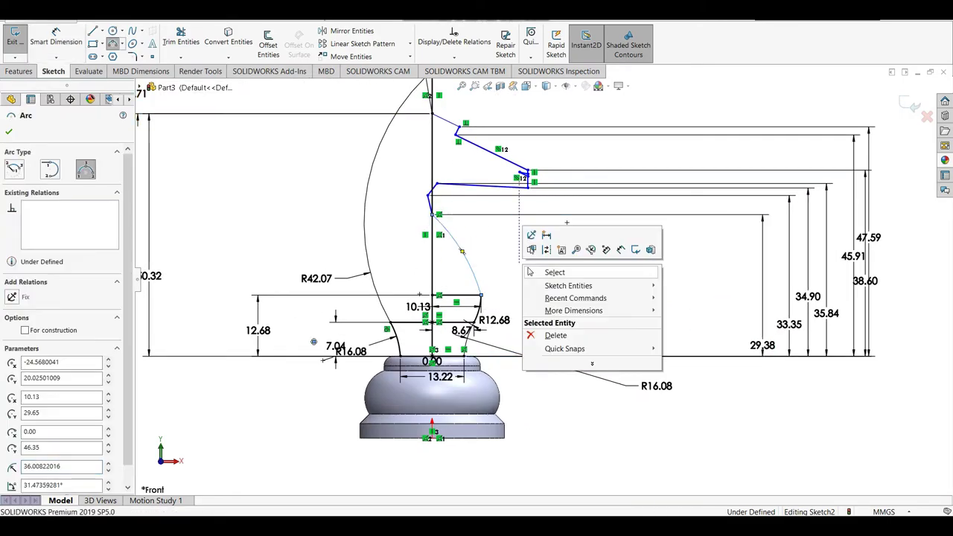
click(555, 273)
click(471, 253)
ctrl+click(481, 309)
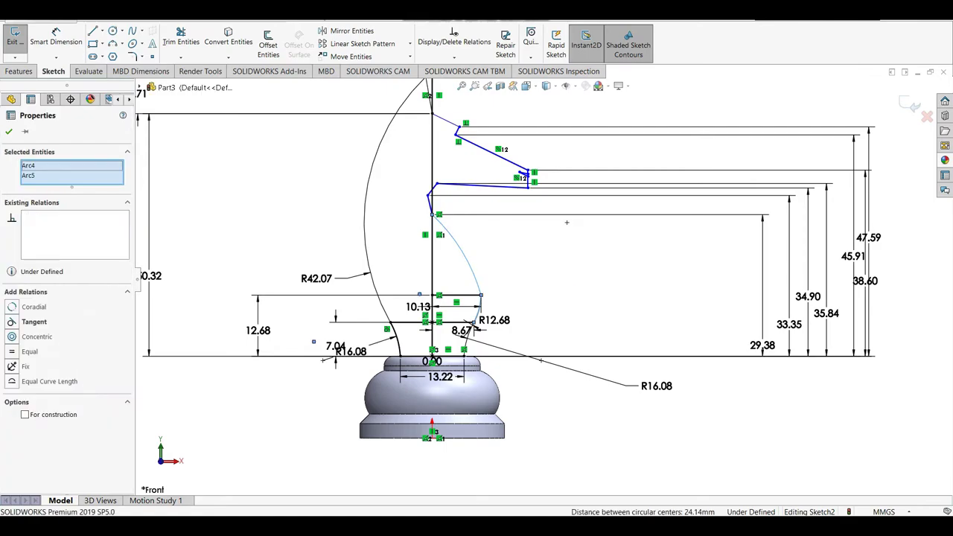
key(Escape)
Step: Add a width dimension between the two points at the ear top
ctrl+middle_drag(483, 185, 526, 256)
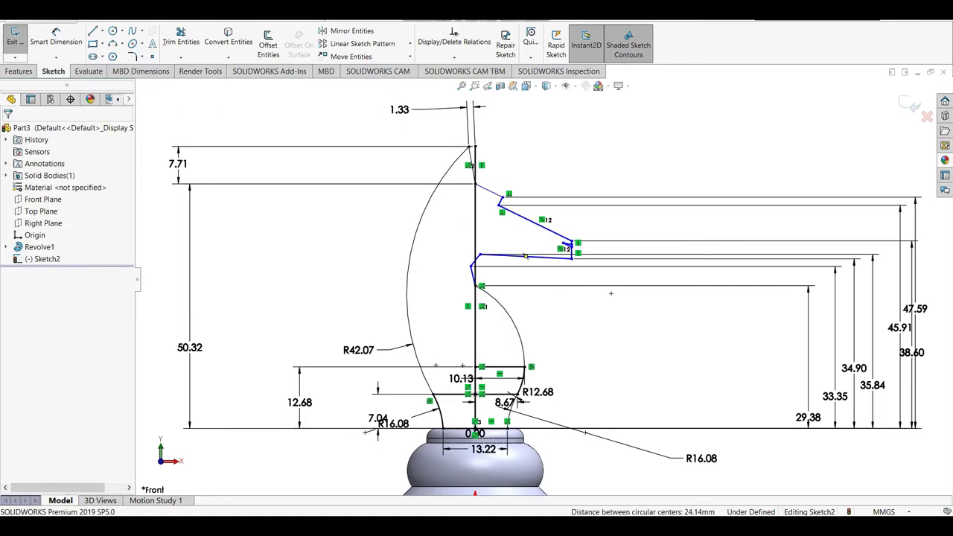
key(d)
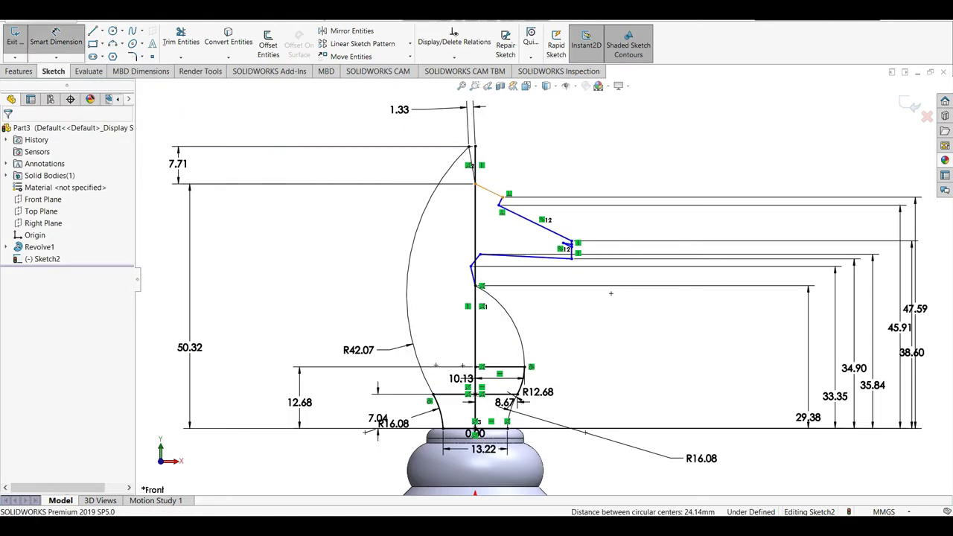
click(474, 183)
click(500, 197)
click(469, 114)
text(4)
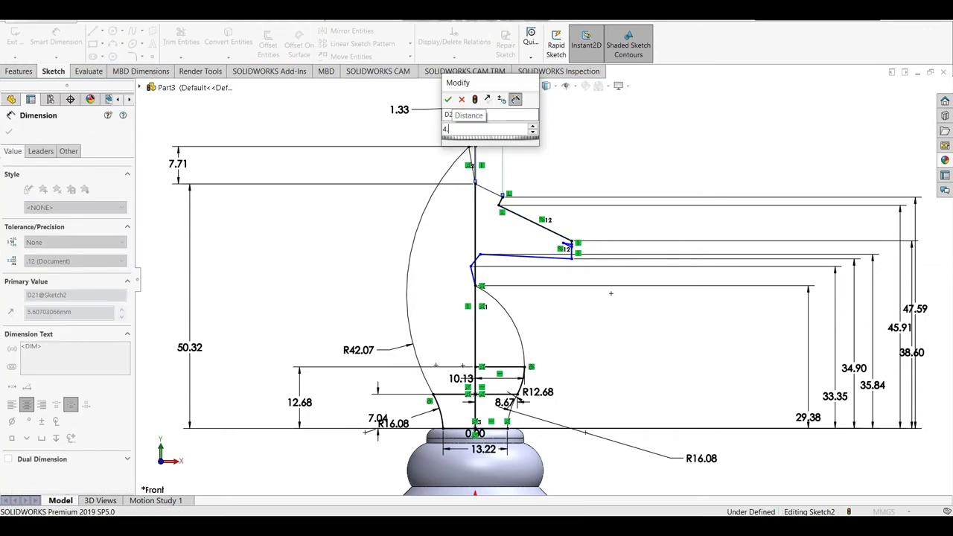
key(Return)
scroll(314, 317, down, 3)
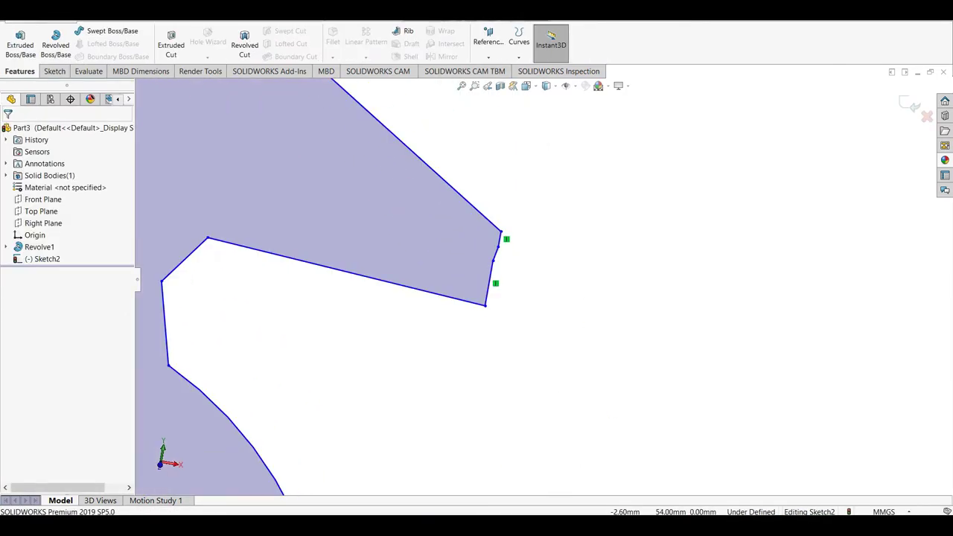
Step: Trim the extra sketch segments and close the nose tip with a line between its corners
click(54, 71)
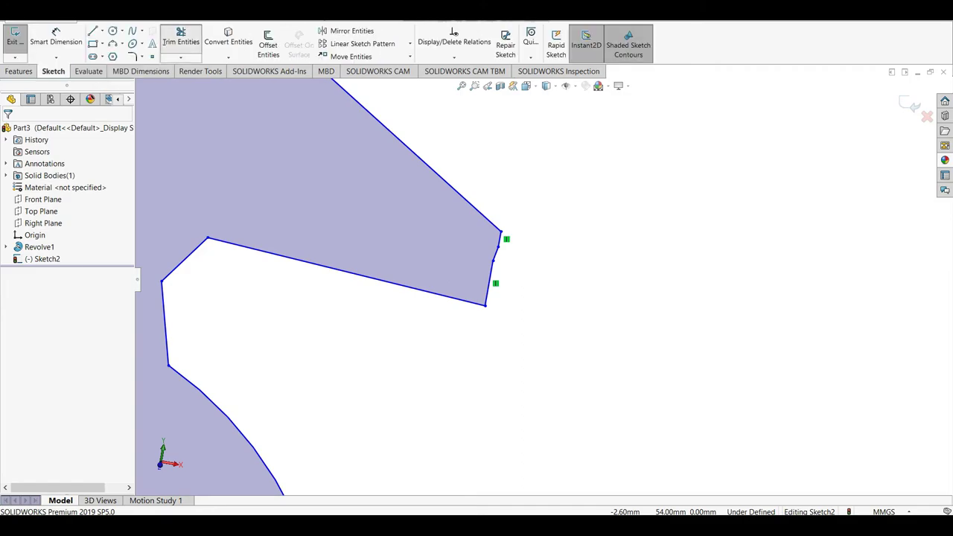
click(181, 41)
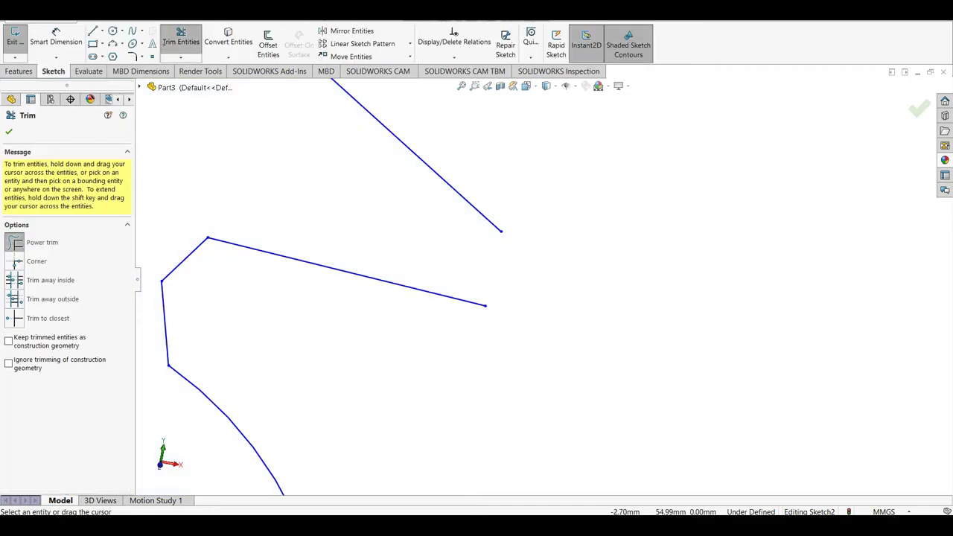
key(l)
click(500, 232)
click(486, 305)
right_click(574, 269)
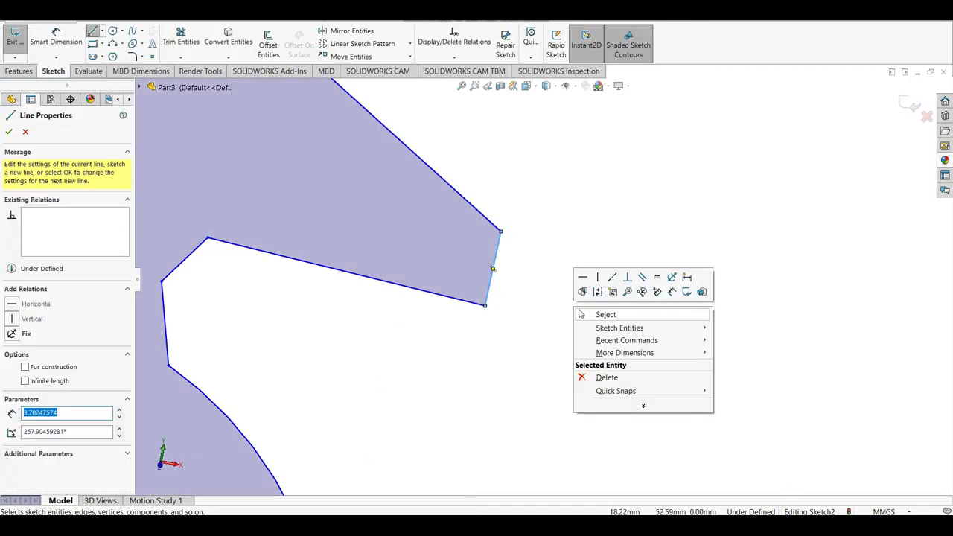
click(592, 313)
scroll(566, 264, up, 3)
scroll(566, 265, up, 3)
click(18, 71)
Step: Start extruding the knight profile, dismiss the shared-endpoint warning, inspect the preview, then cancel
click(20, 41)
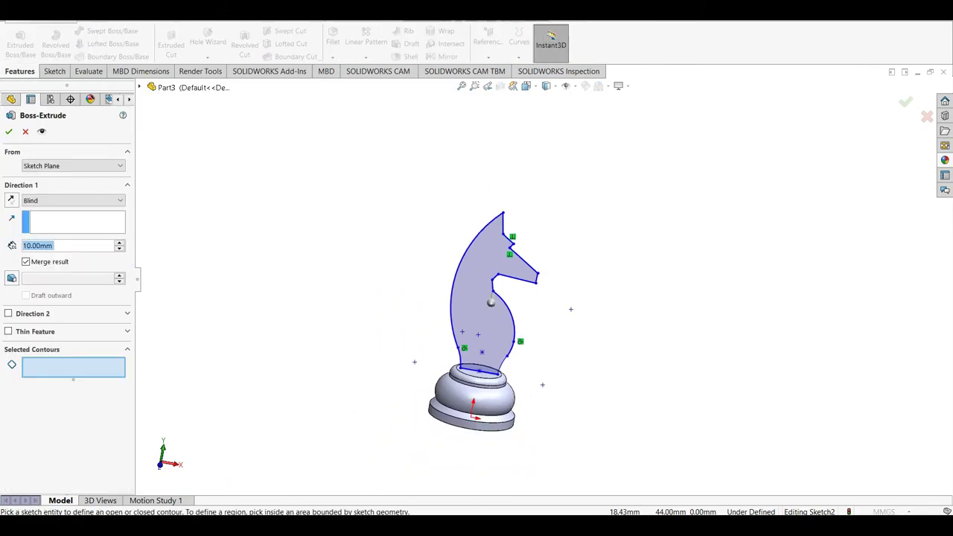
scroll(508, 319, down, 3)
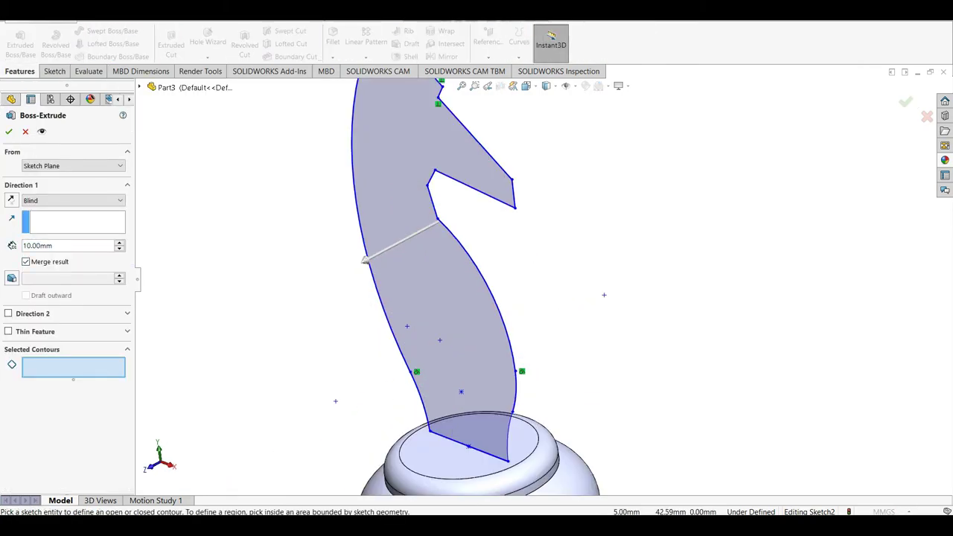
scroll(509, 319, down, 2)
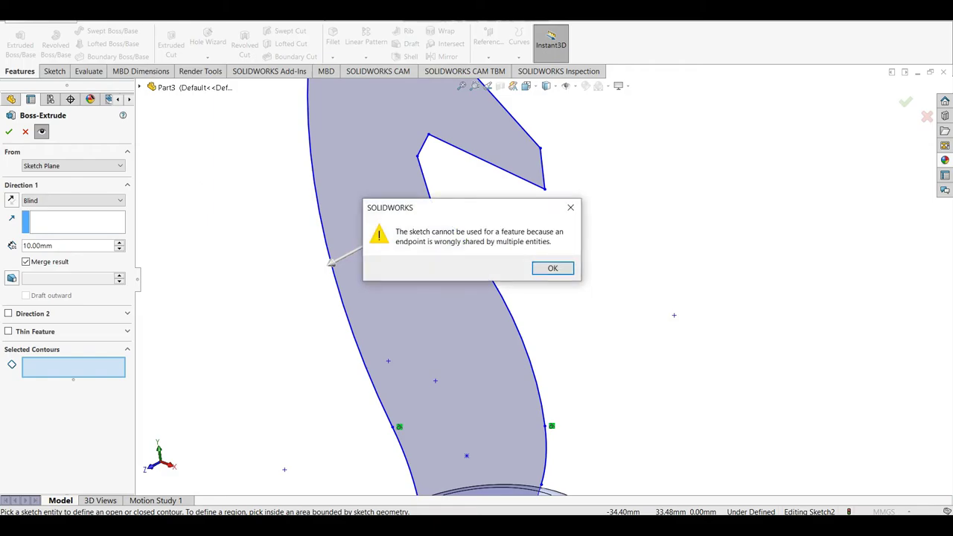
key(Return)
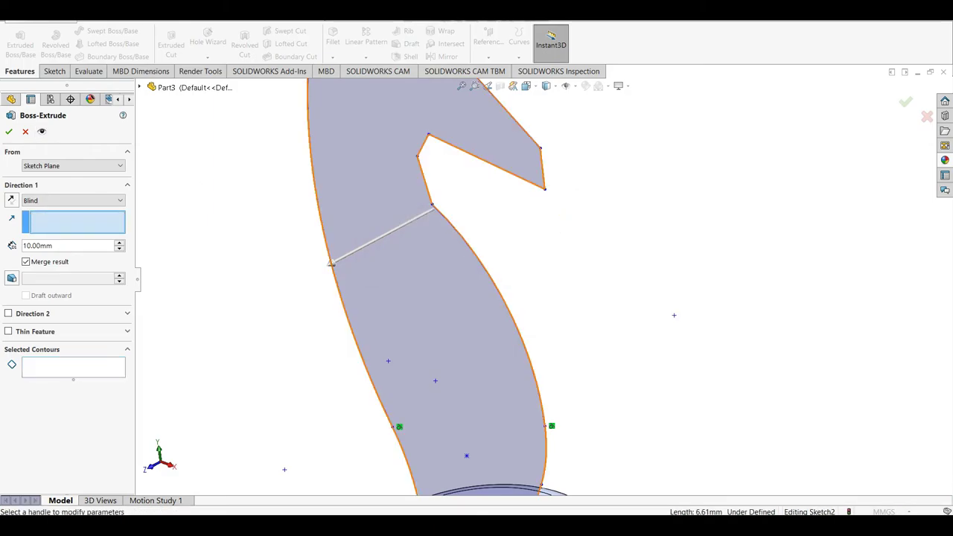
scroll(550, 280, up, 2)
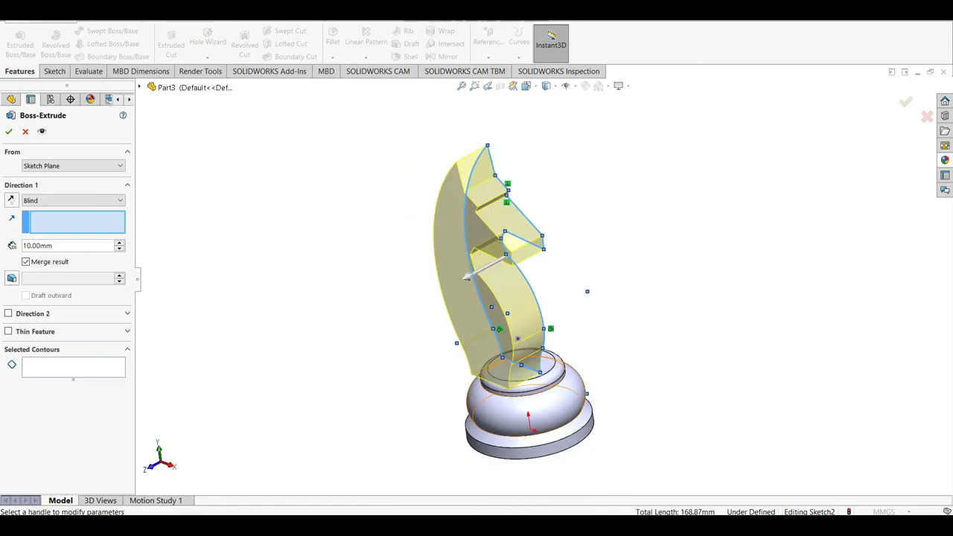
scroll(522, 395, down, 2)
scroll(532, 394, up, 2)
mouse_move(532, 298)
middle_down()
mouse_move(522, 283)
mouse_move(536, 298)
middle_up()
scroll(521, 298, up, 1)
key(Escape)
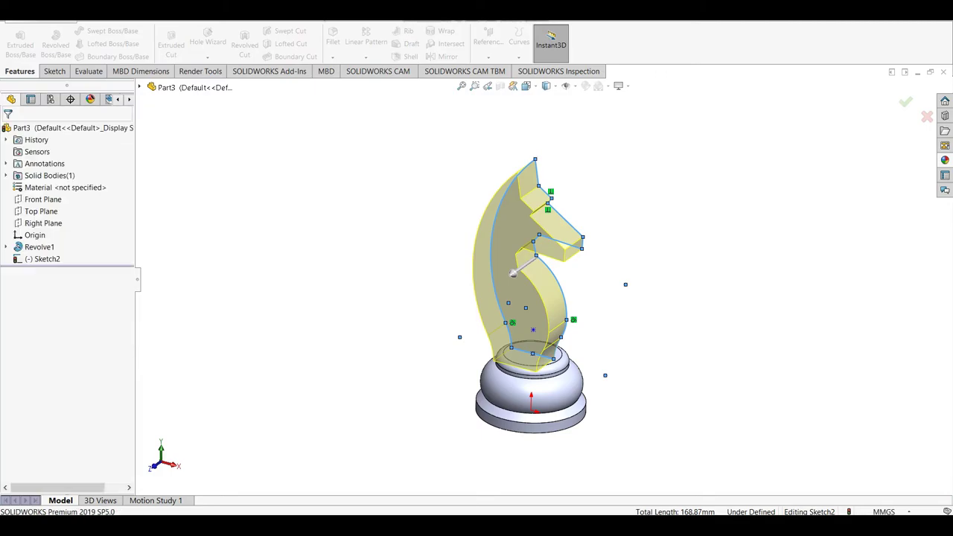
Step: Show sketch dimensions and extrude the knight outline 5 mm in both directions
click(574, 86)
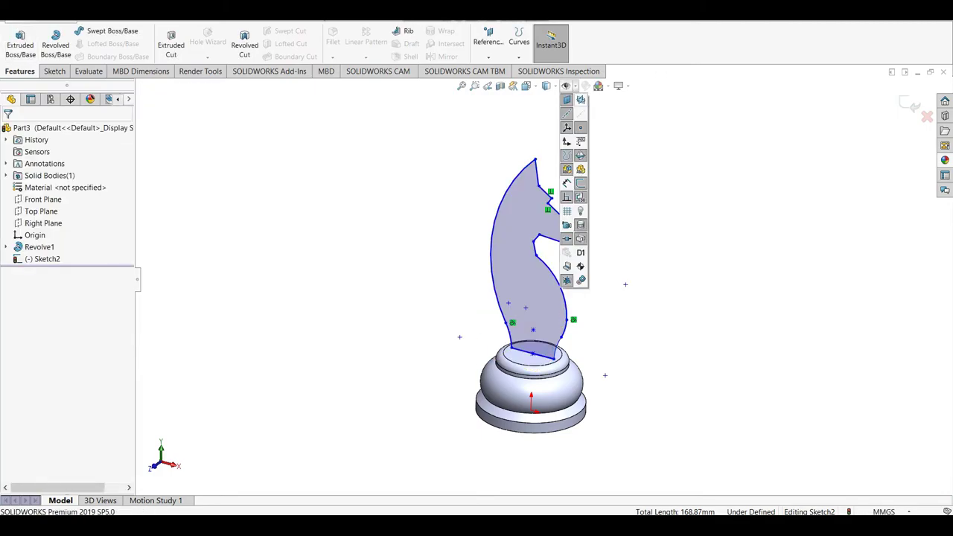
click(567, 197)
click(20, 43)
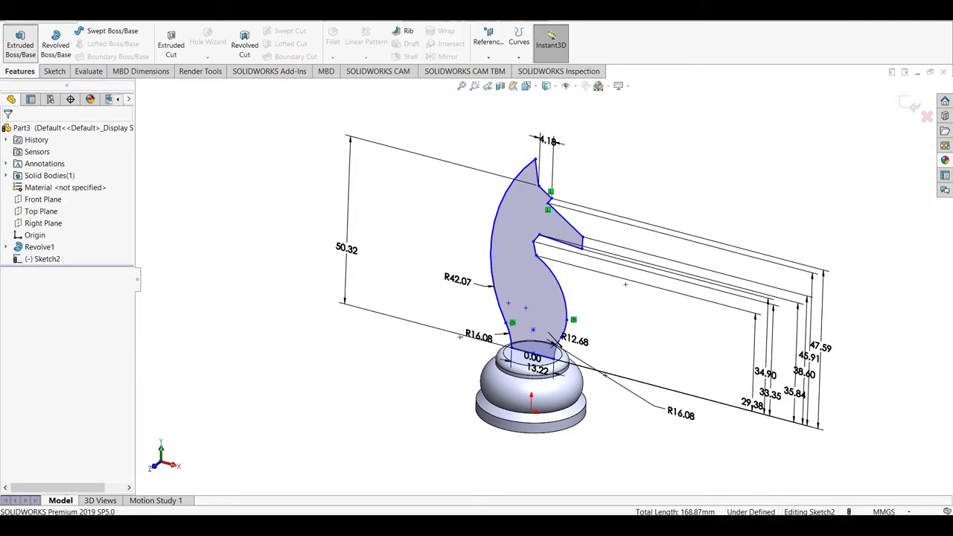
click(522, 290)
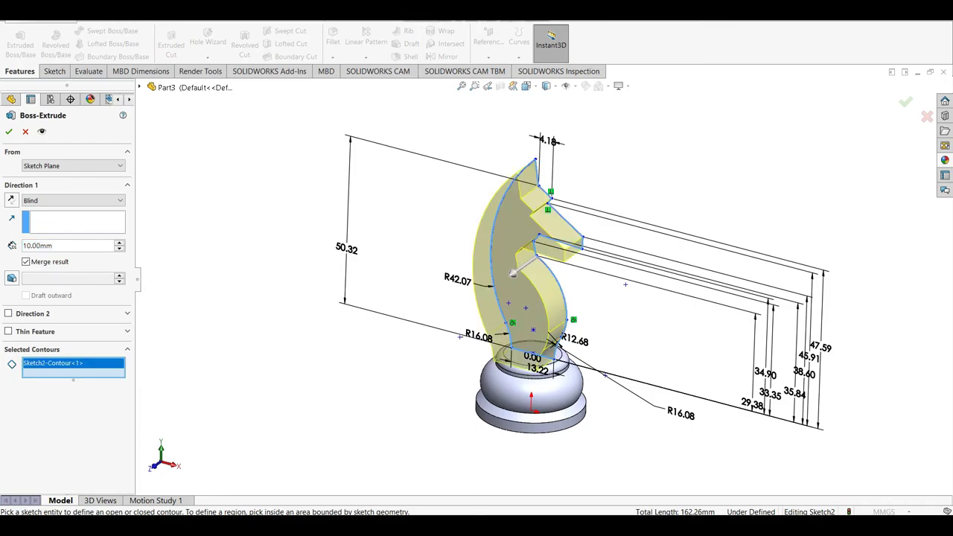
click(8, 313)
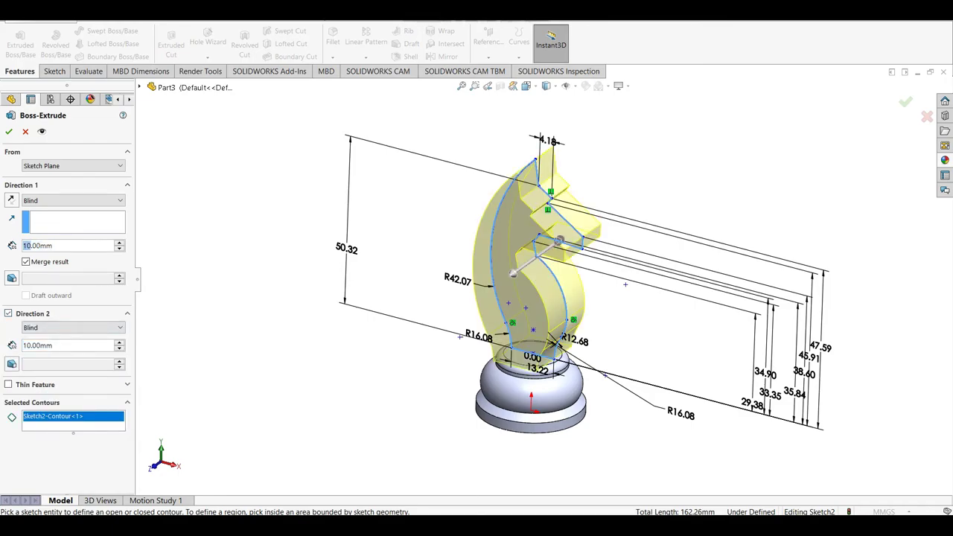
text(5)
click(34, 346)
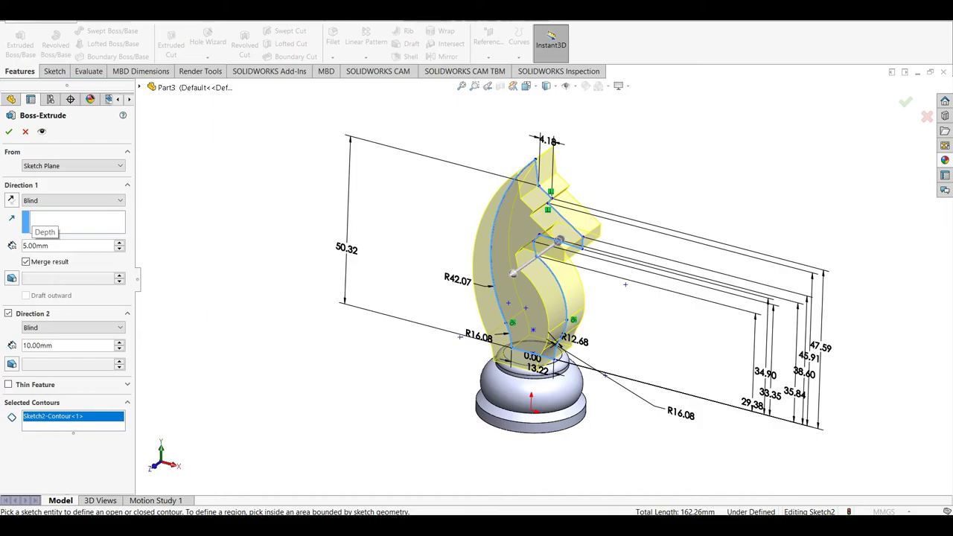
text(5)
scroll(521, 205, up, 3)
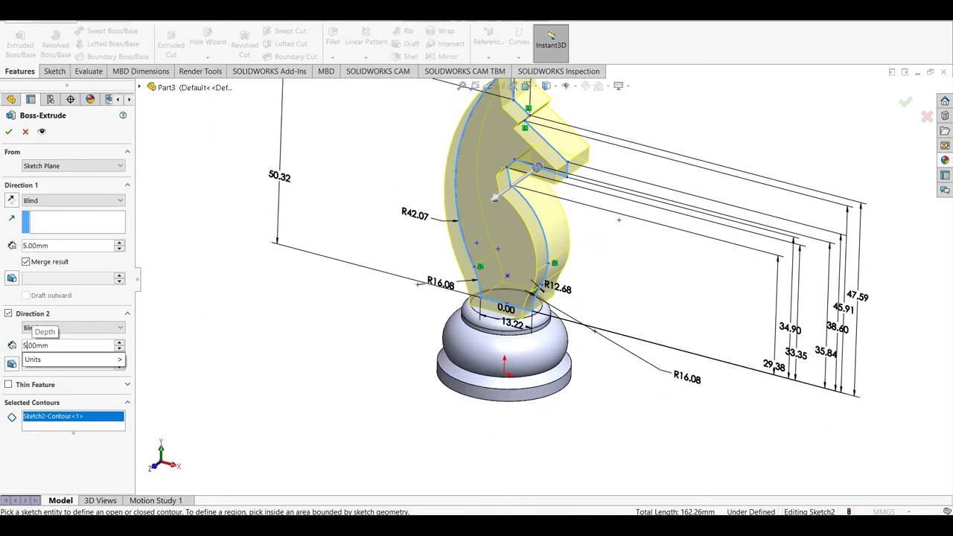
key(Return)
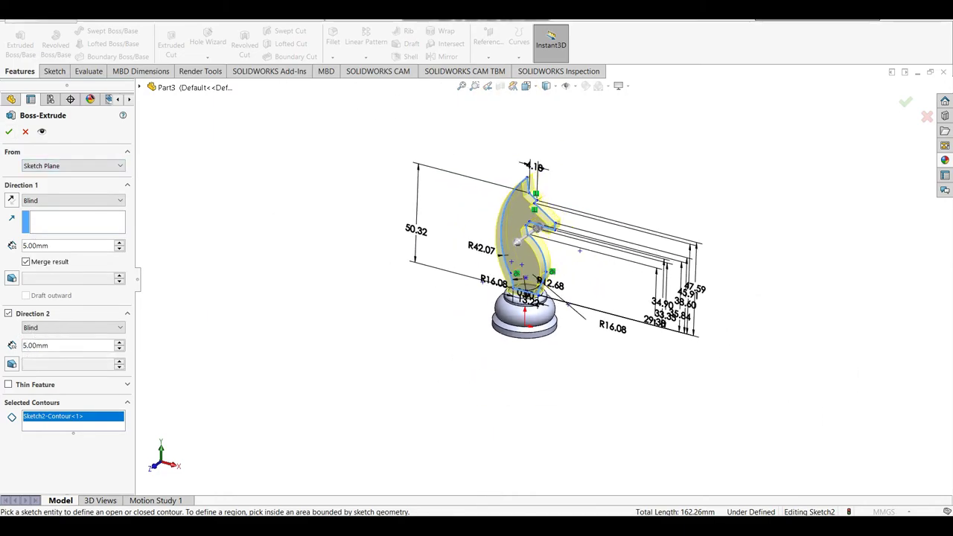
click(9, 131)
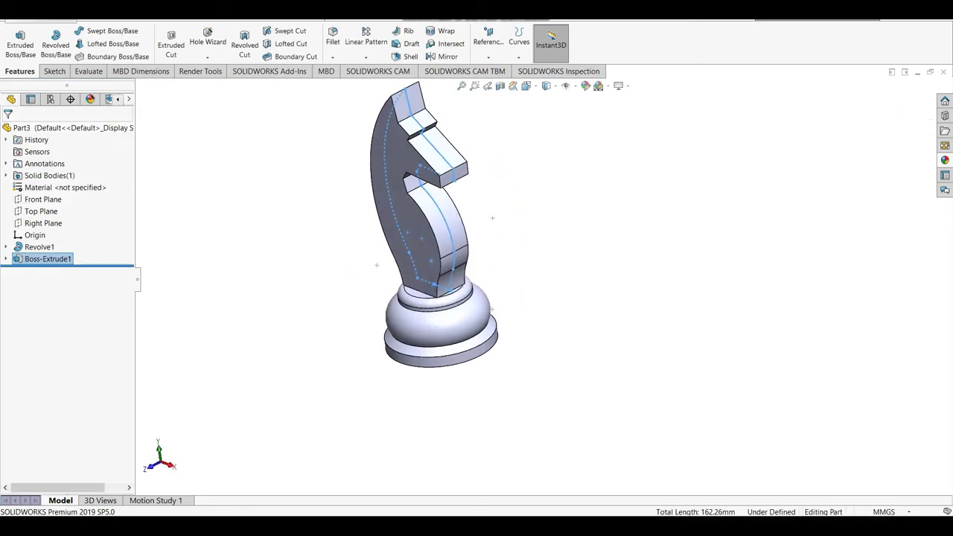
Step: Sketch a rectangle on the top face of the knight's head in normal view
right_click(391, 113)
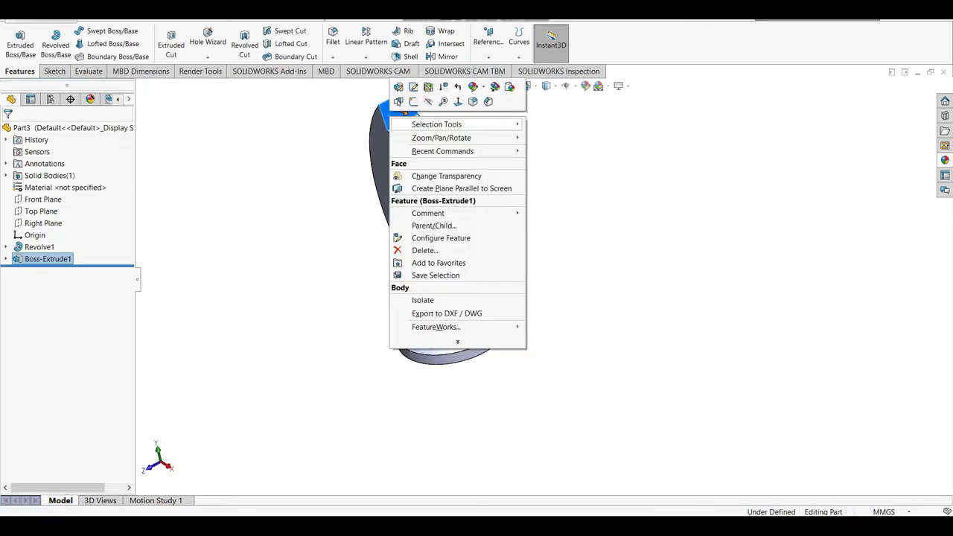
click(398, 102)
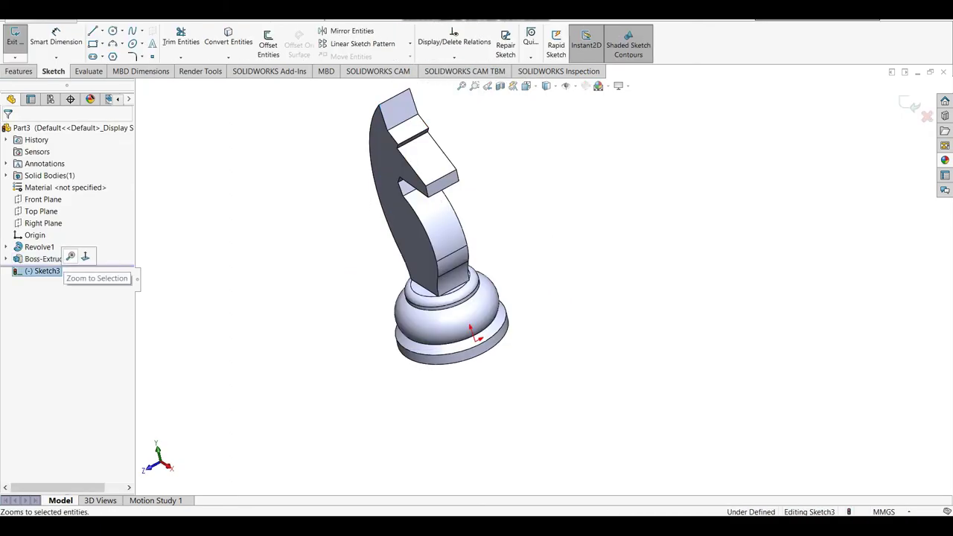
click(63, 255)
click(92, 43)
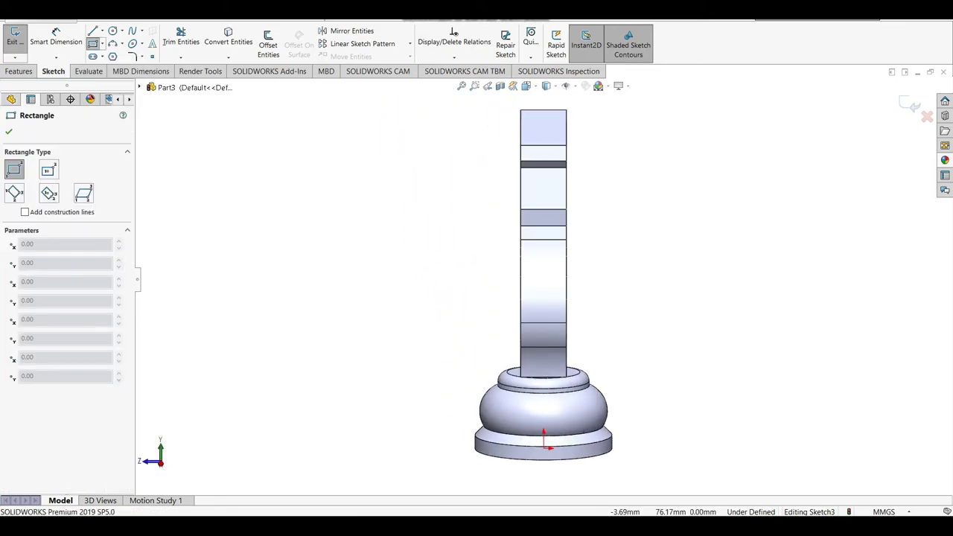
click(526, 99)
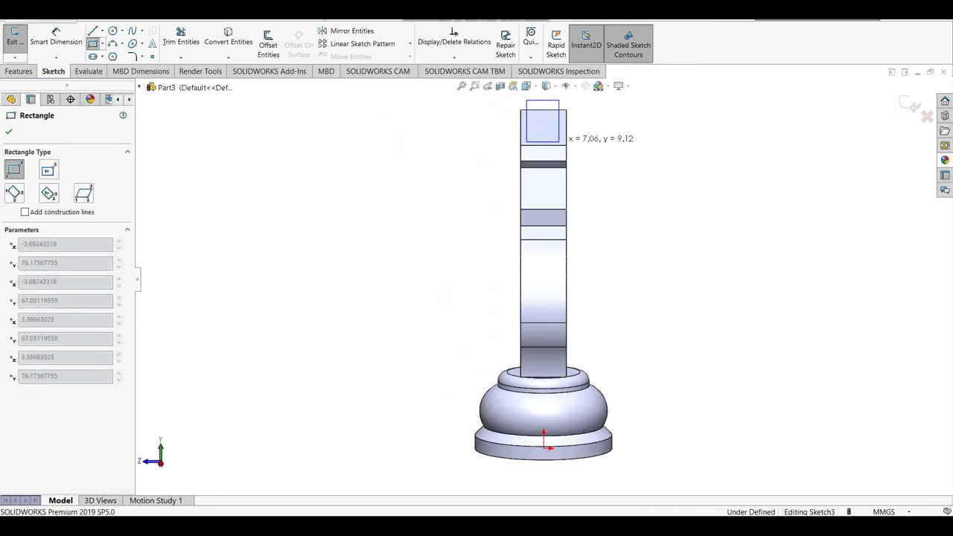
click(559, 141)
right_click(645, 127)
click(675, 154)
scroll(531, 298, up, 2)
scroll(553, 148, down, 5)
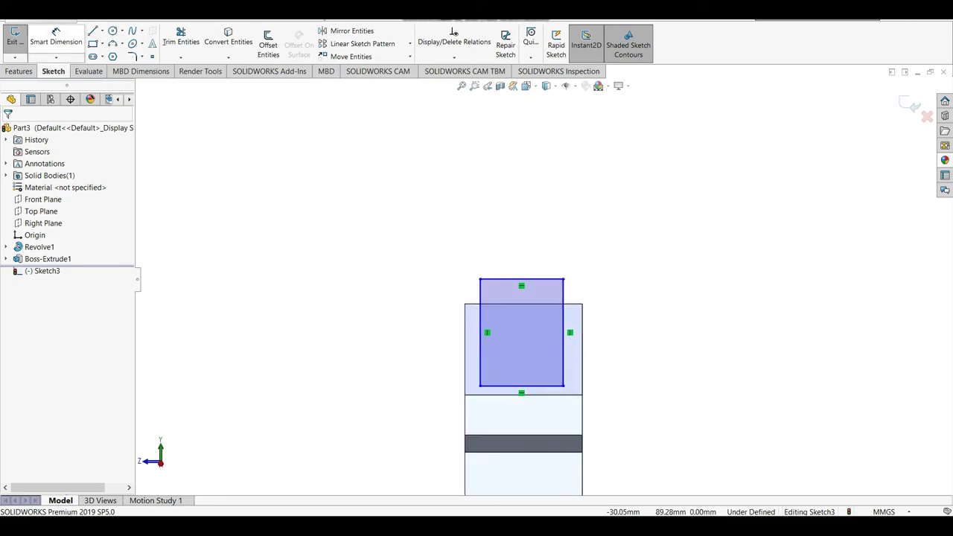
Step: Dimension the rectangle 3.50 wide and 0.00 offset from the head's edge
click(56, 37)
click(479, 279)
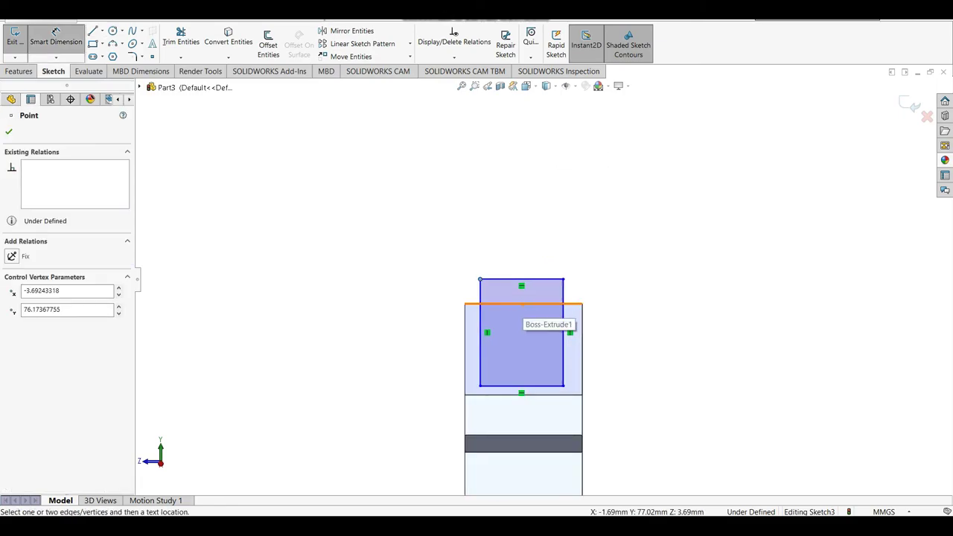
click(524, 301)
click(514, 216)
text(3)
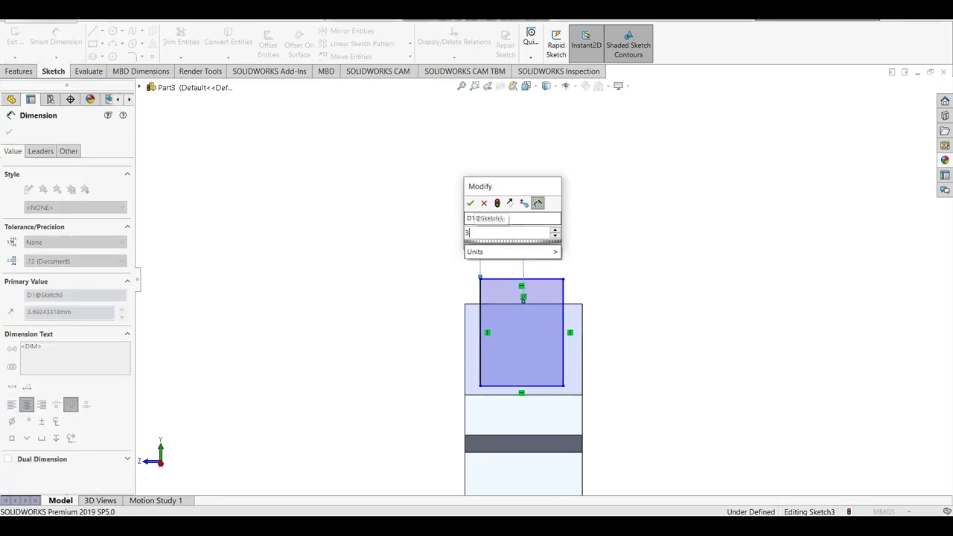
text(.5)
key(Return)
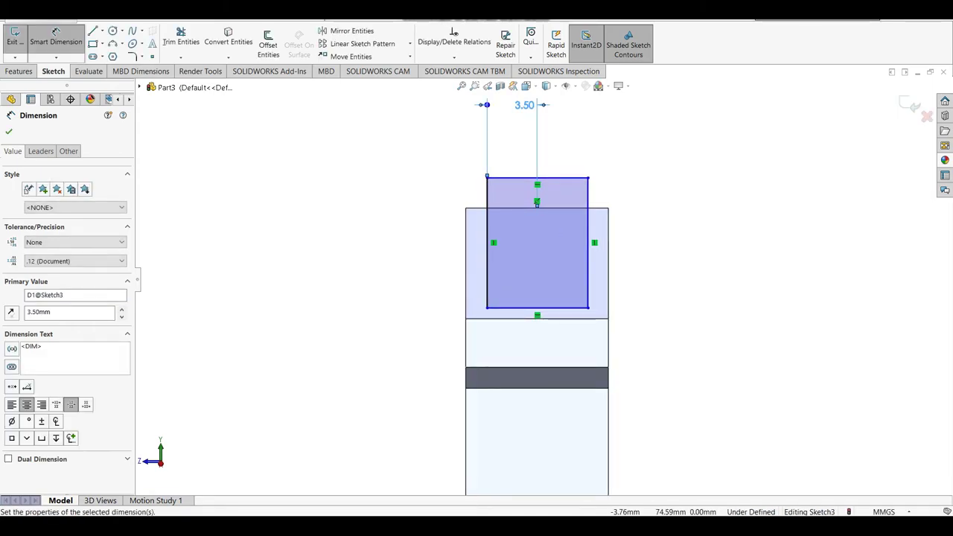
click(487, 308)
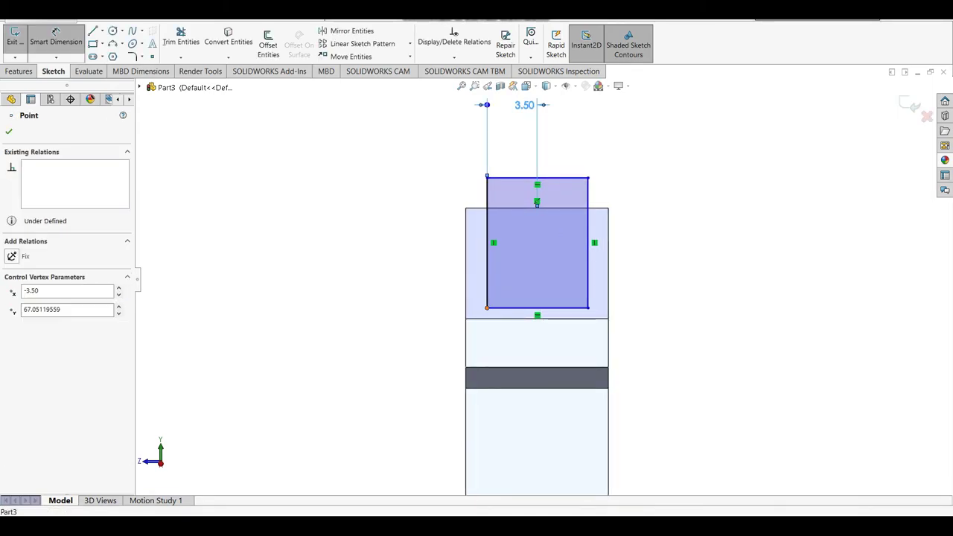
click(477, 319)
click(426, 318)
text(0.00mm)
key(Return)
scroll(485, 298, up, 3)
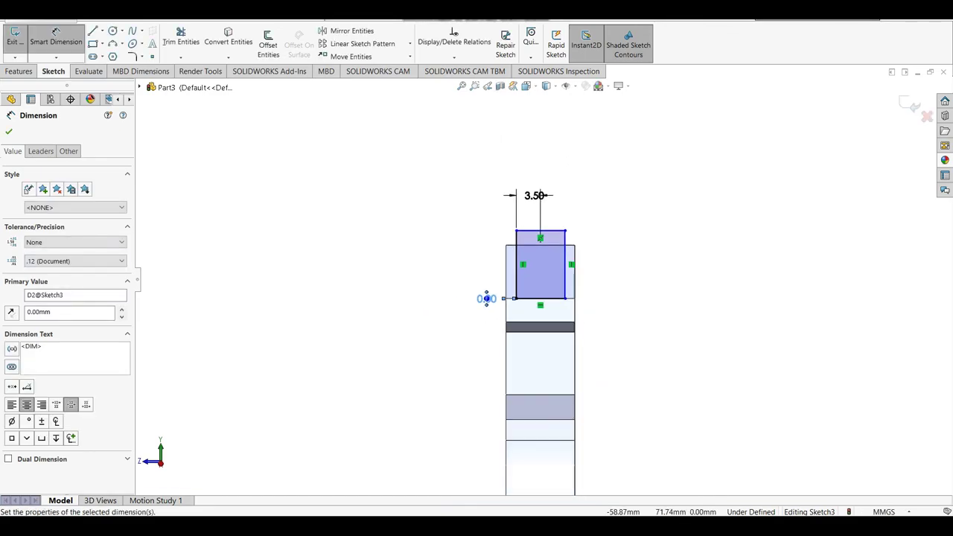
key(Escape)
Step: Extruded Cut the rectangle Through All - Both to notch the ears
click(19, 71)
click(170, 43)
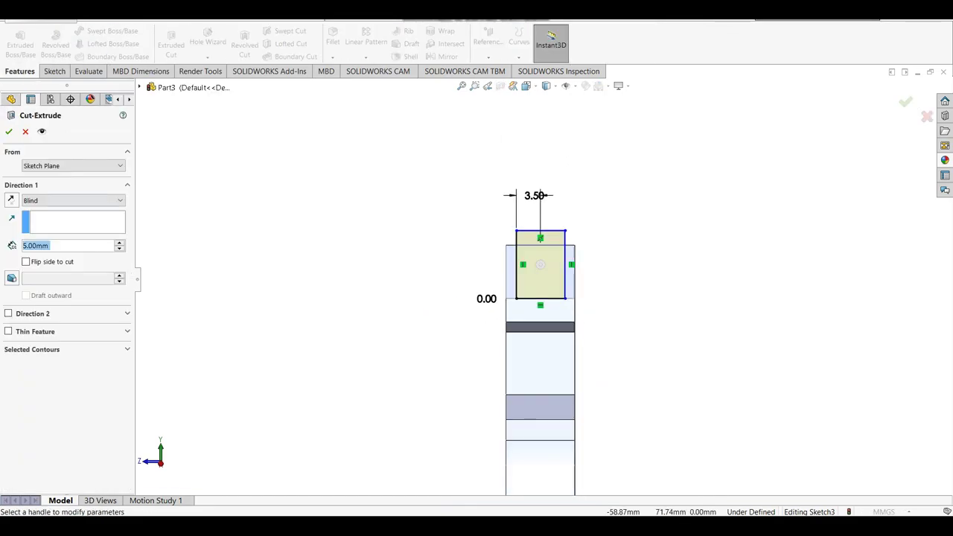
click(73, 201)
click(45, 230)
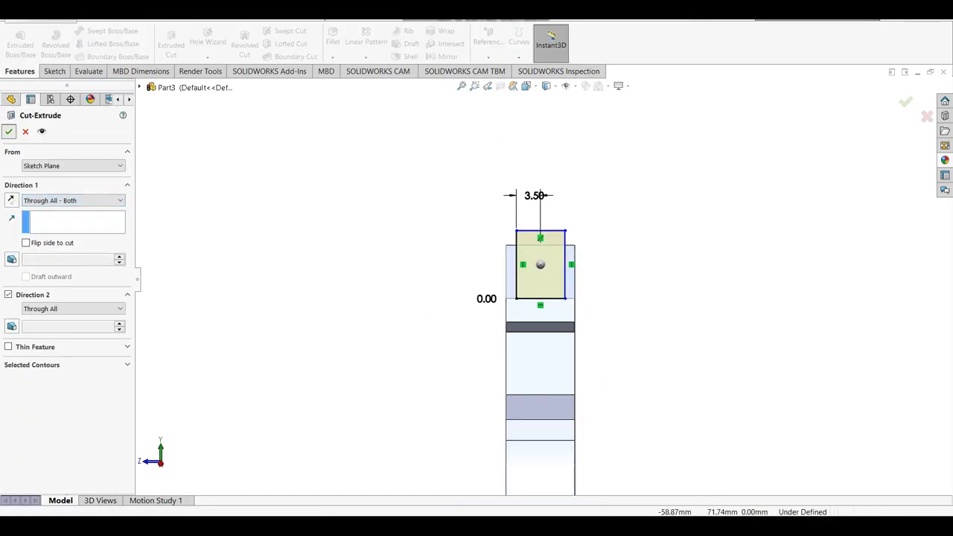
click(9, 131)
key(ctrl+7)
Step: Sketch an almond eye from two 3-Point Arcs on the head's side face
click(560, 317)
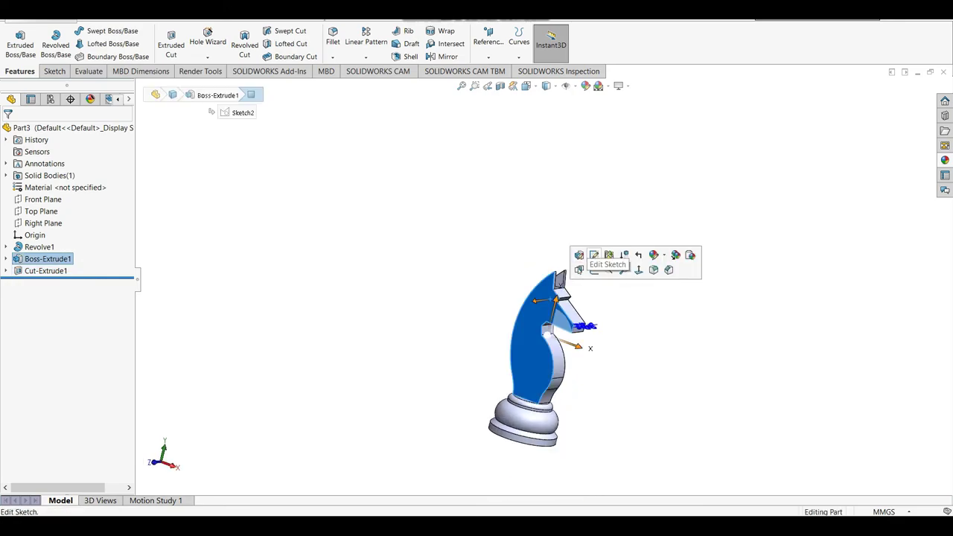
click(596, 270)
click(42, 283)
click(73, 273)
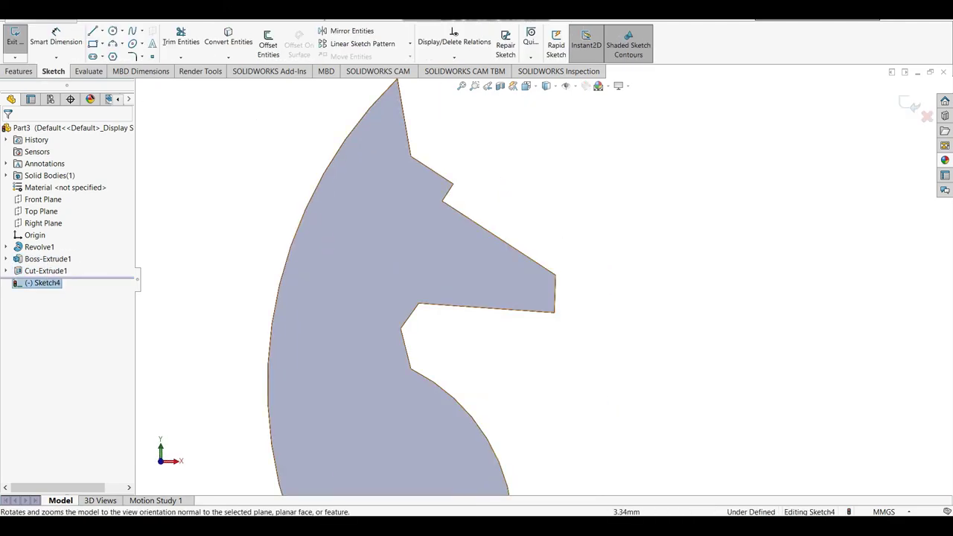
click(112, 43)
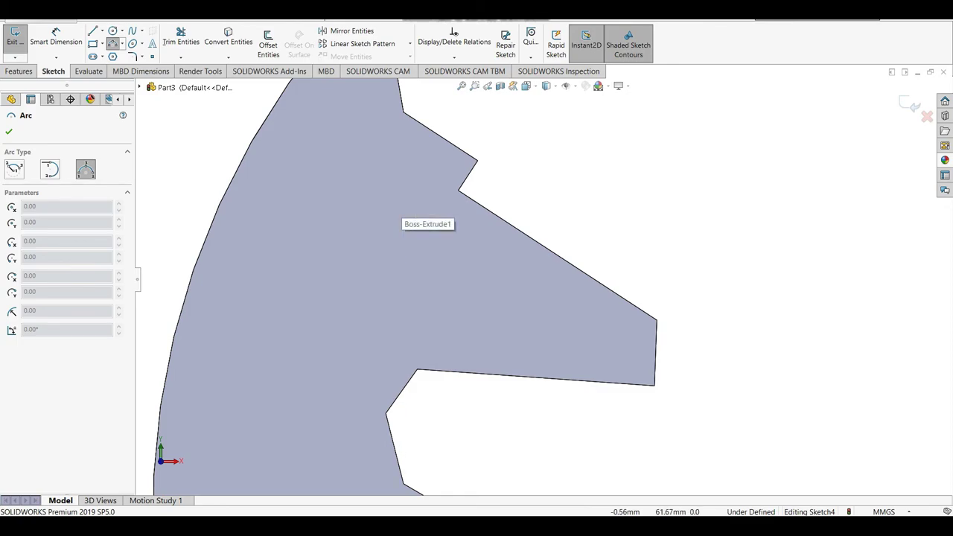
click(397, 217)
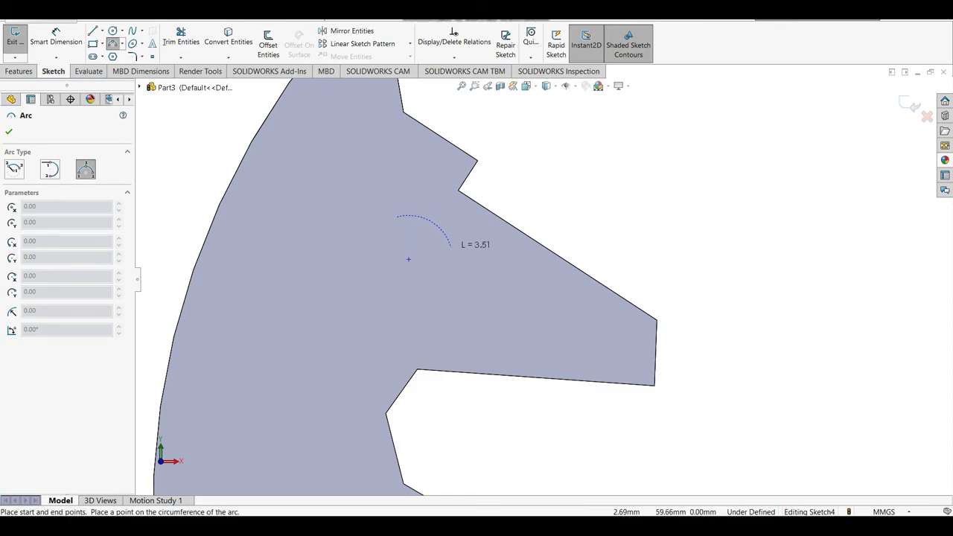
click(430, 221)
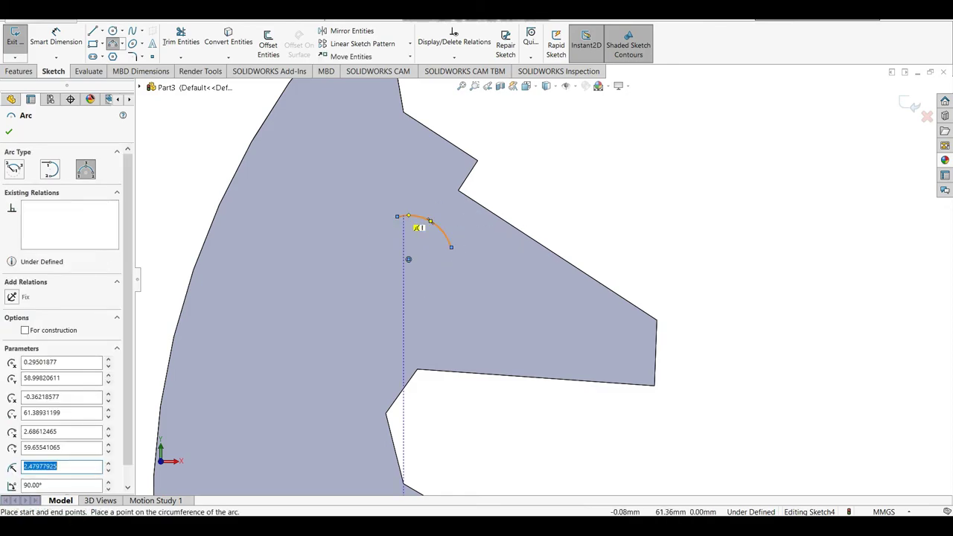
click(442, 257)
right_click(484, 216)
click(514, 260)
scroll(526, 346, up, 3)
scroll(525, 347, up, 1)
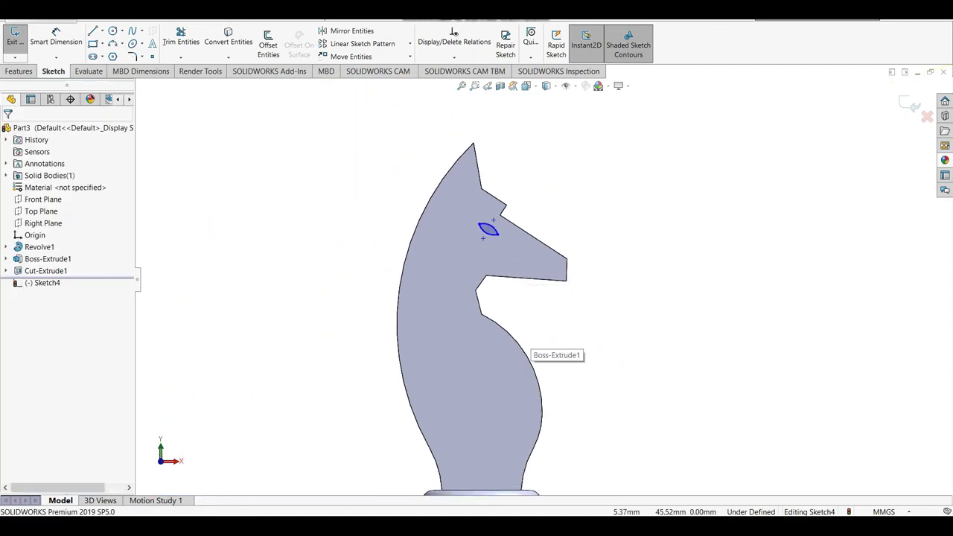
scroll(507, 283, down, 2)
Step: Cut the eye shape 2 mm deep as a Blind extruded cut
click(18, 71)
click(171, 45)
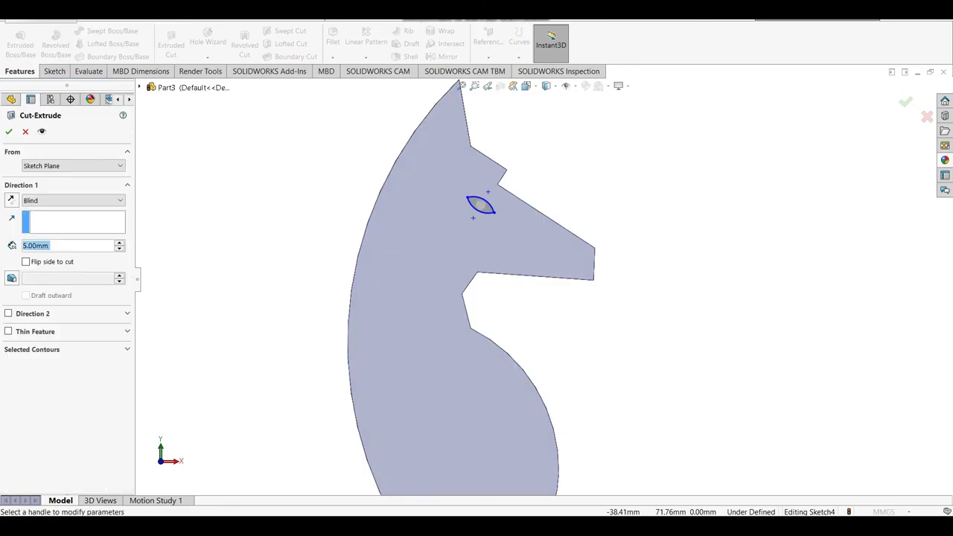
right_click(24, 252)
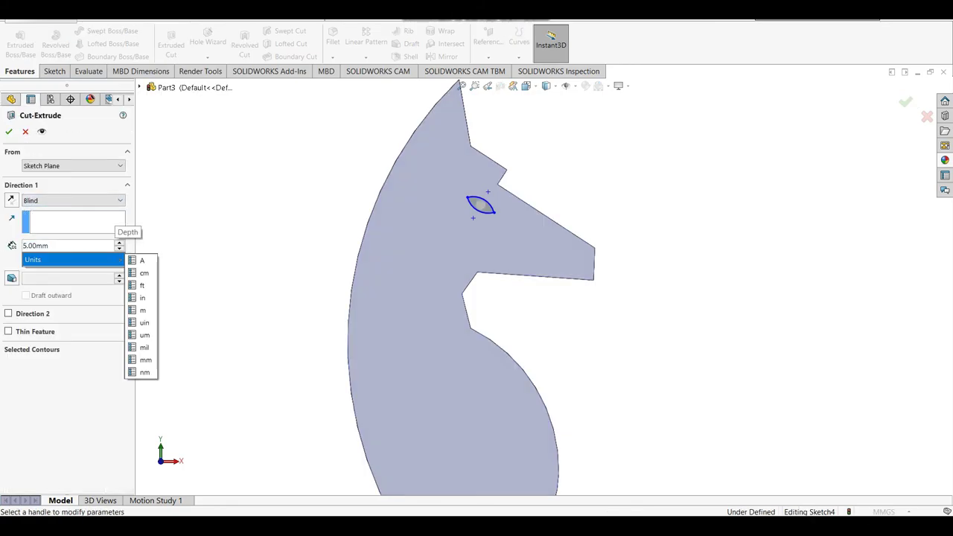
text(2)
key(Return)
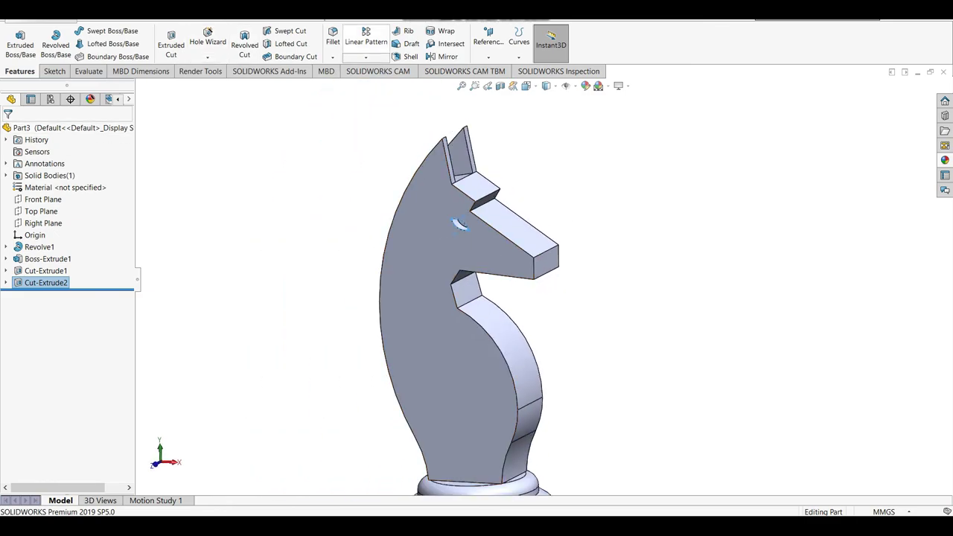
Step: Mirror the eye cut across the Front Plane to the other side
click(447, 56)
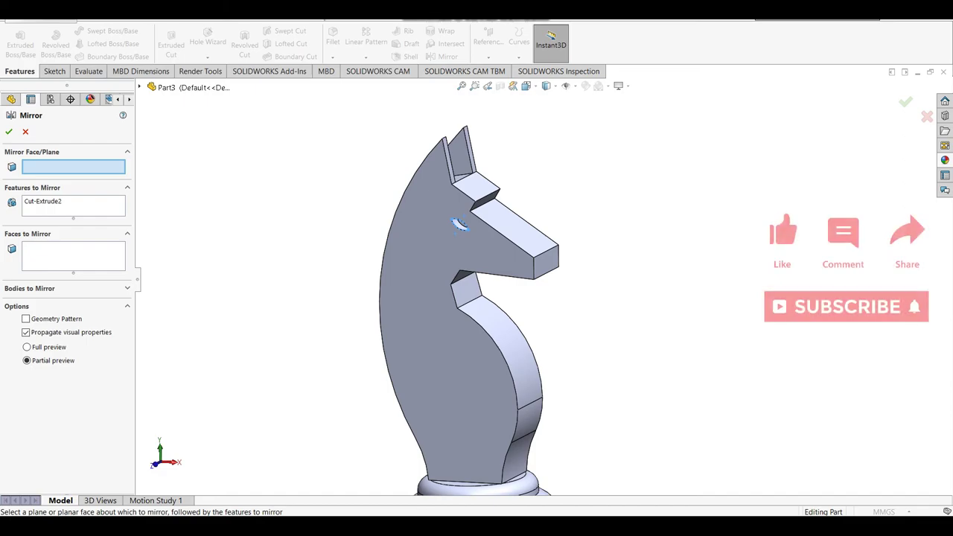
click(151, 87)
click(188, 159)
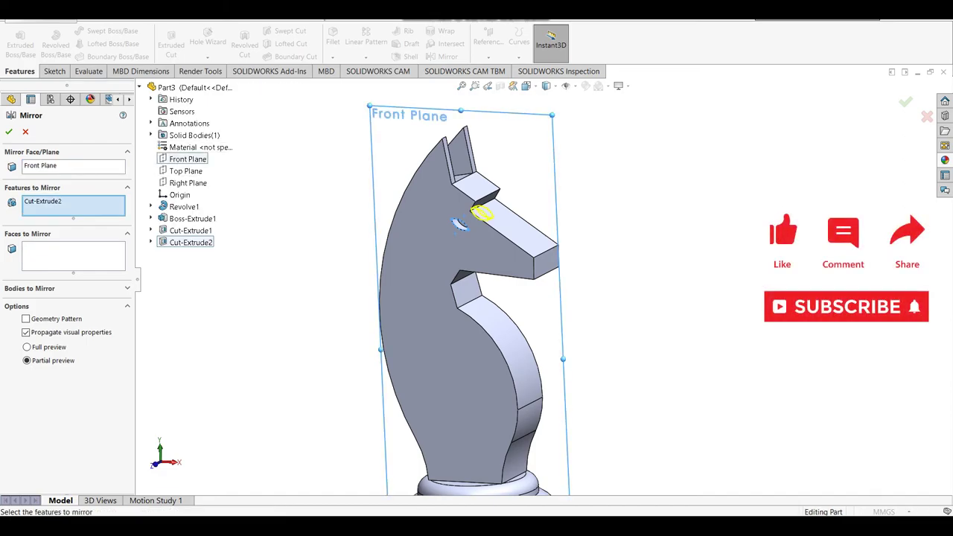
click(9, 132)
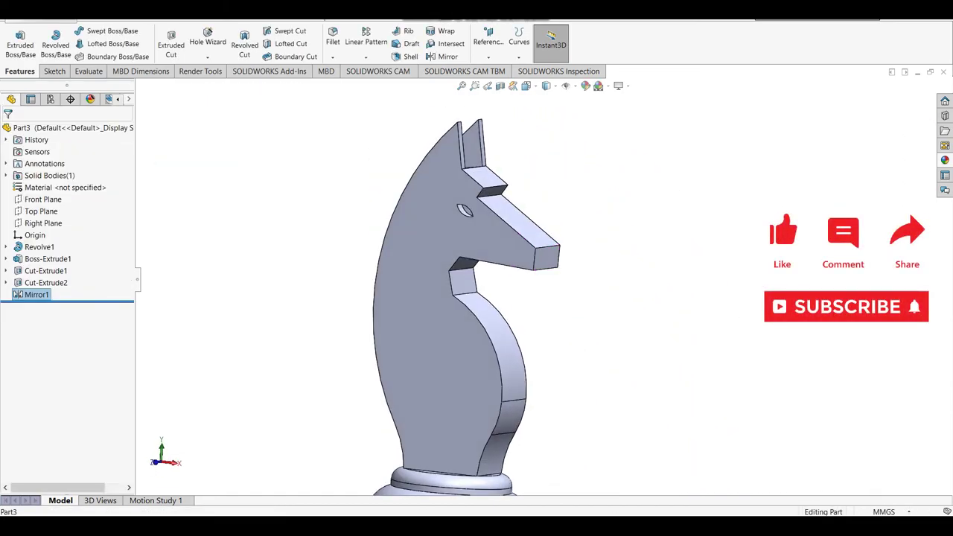
key(f)
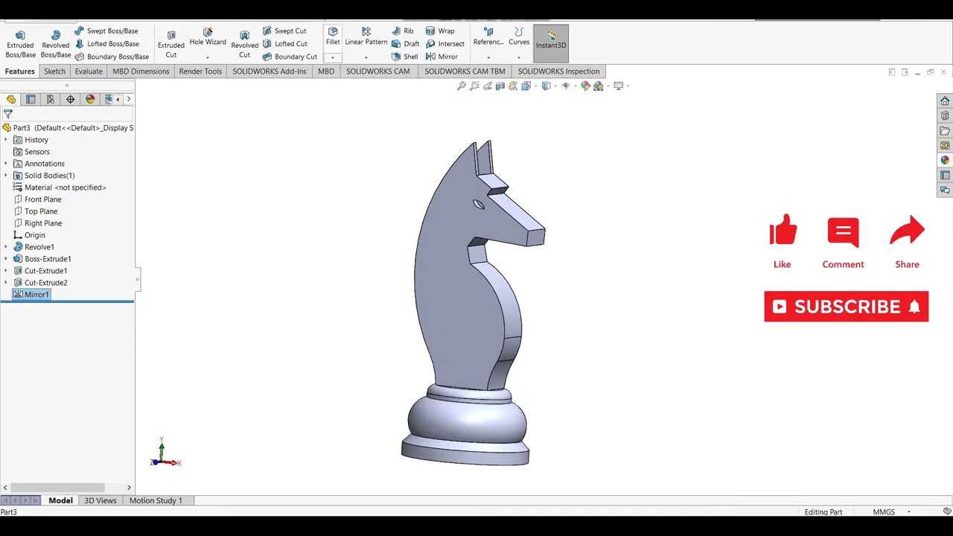
Step: Fillet the snout's front edge and an adjacent tip edge at 2.00 mm each
click(333, 41)
click(536, 231)
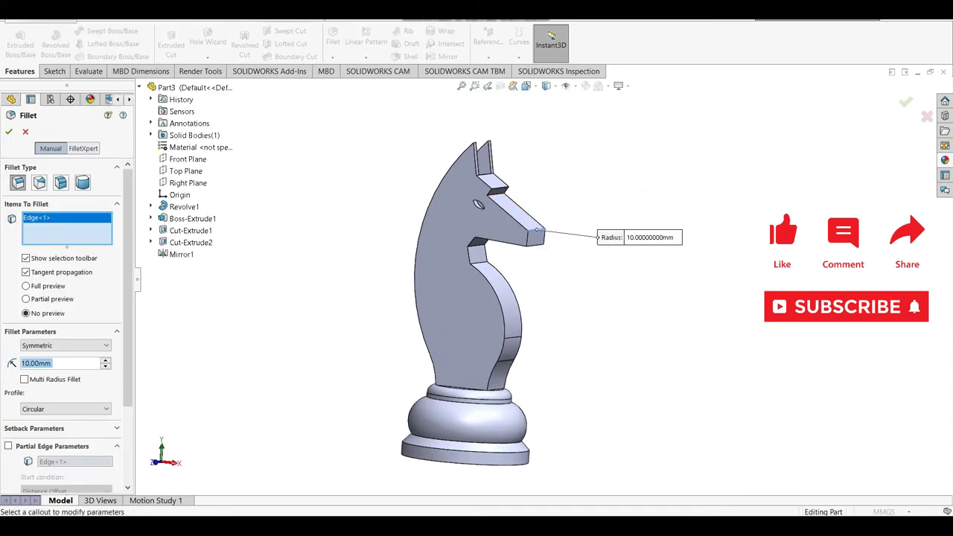
text(2.00mm)
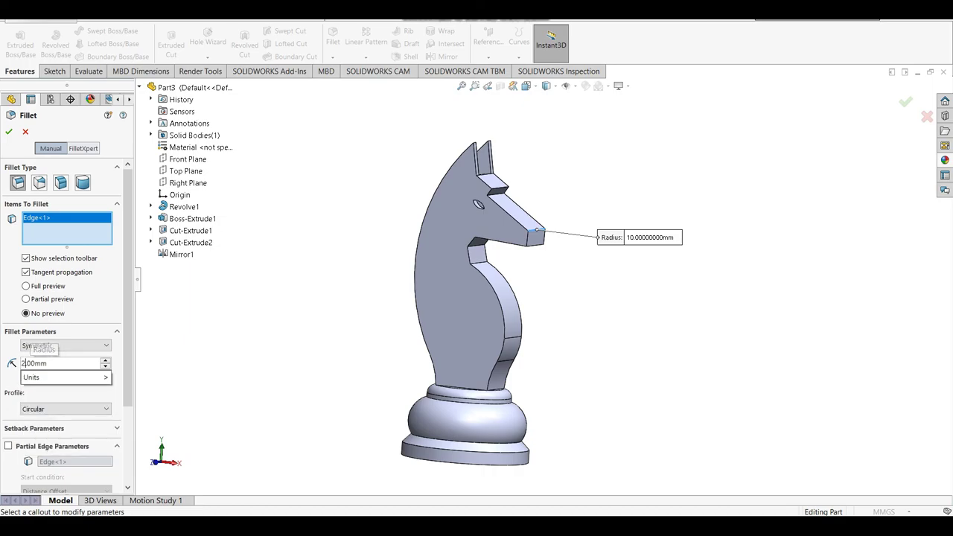
key(Return)
key(Return)
scroll(365, 265, down, 3)
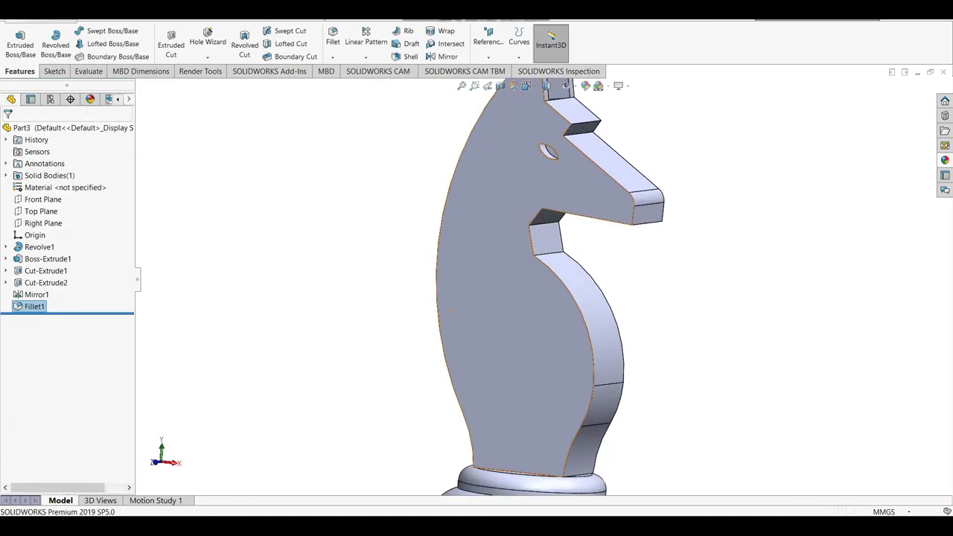
click(647, 223)
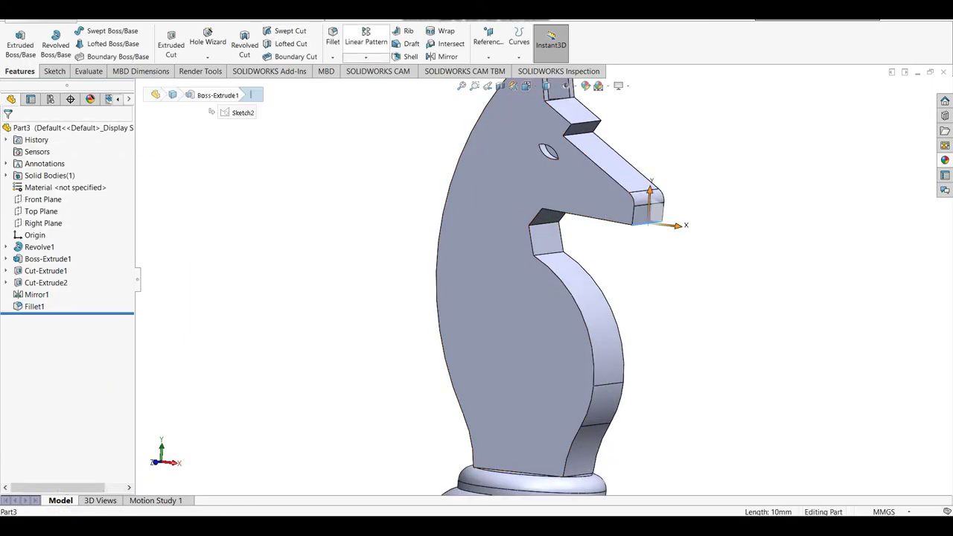
click(333, 38)
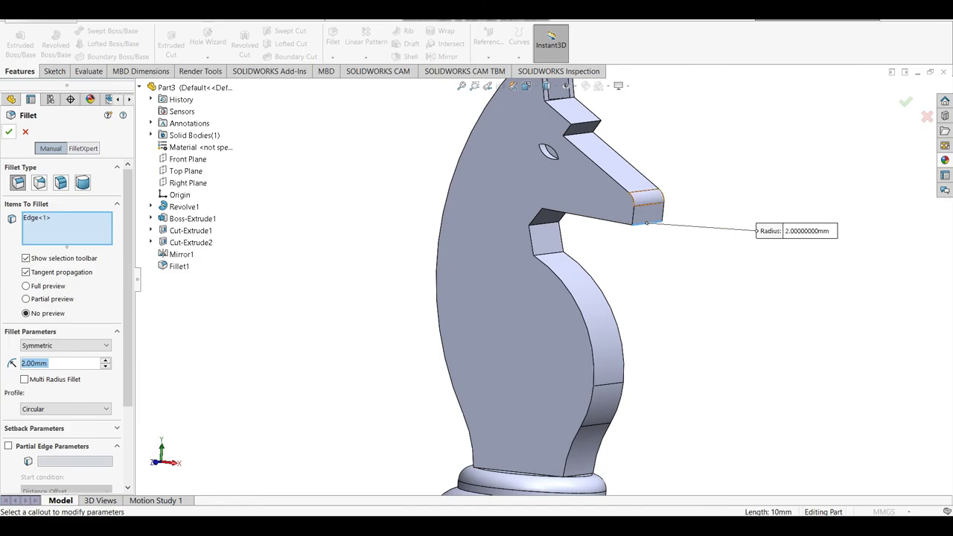
key(Return)
key(f)
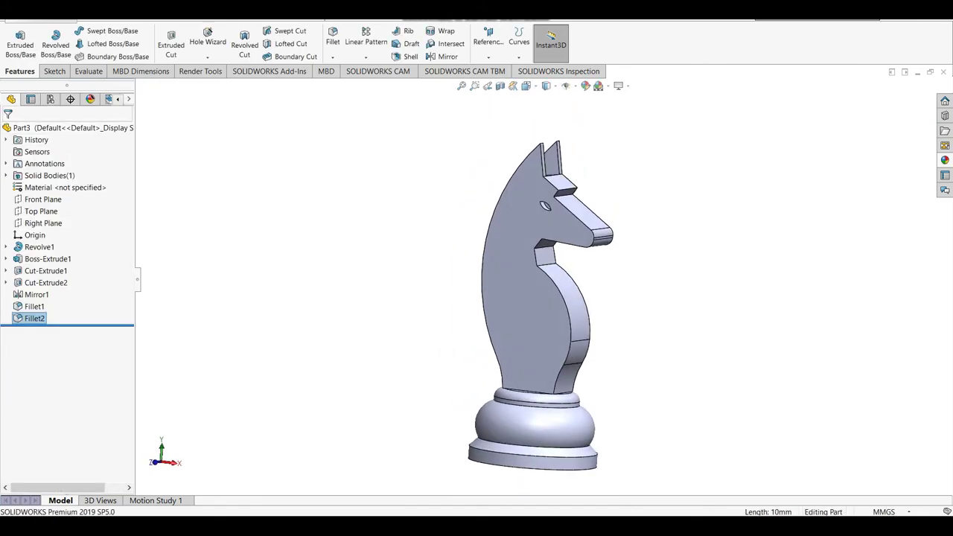
key(Left)
key(Right)
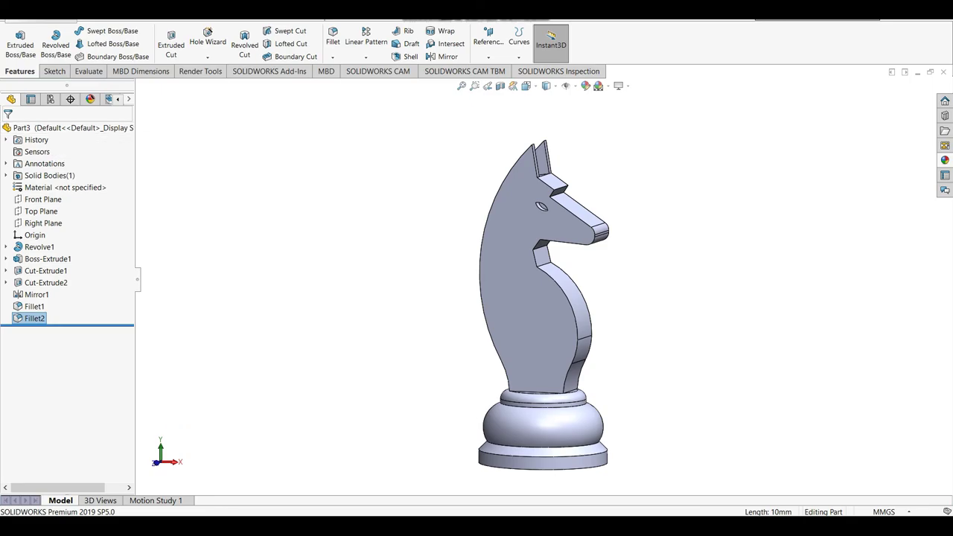
Step: Set the whole knight's appearance colour to black
click(601, 86)
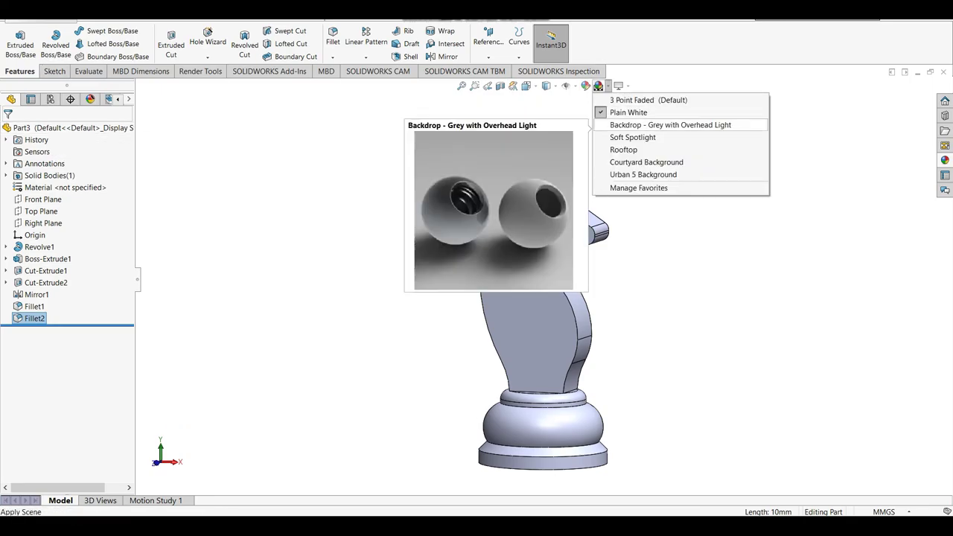
click(618, 111)
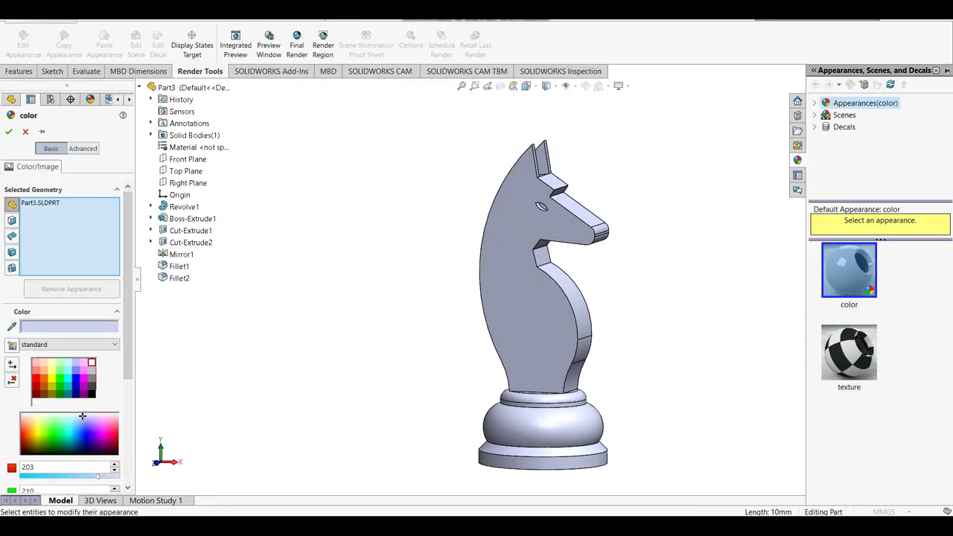
click(92, 394)
key(Return)
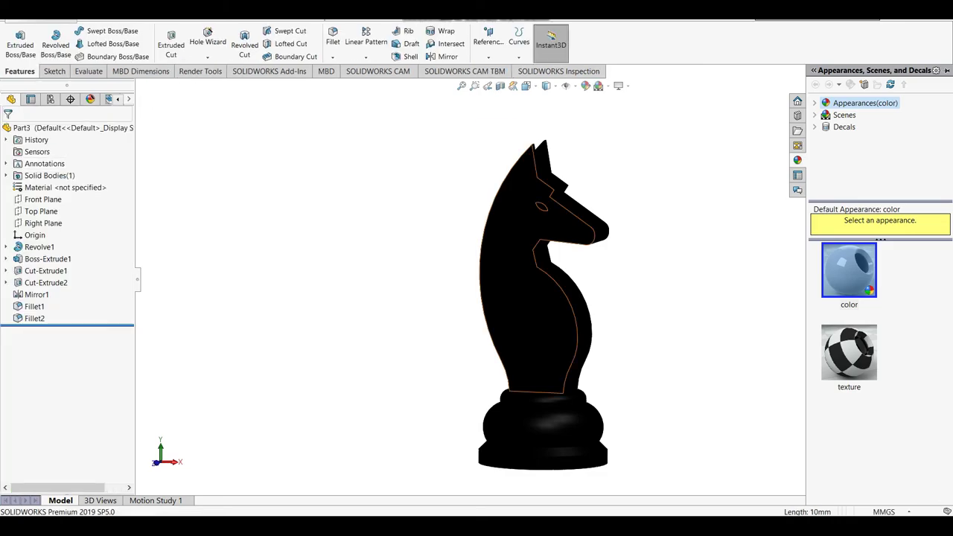
click(545, 206)
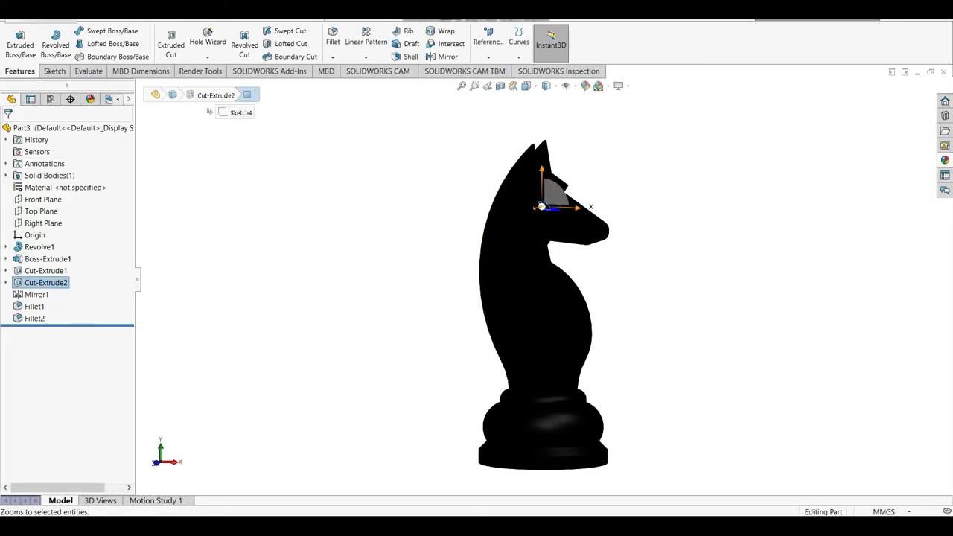
key(Escape)
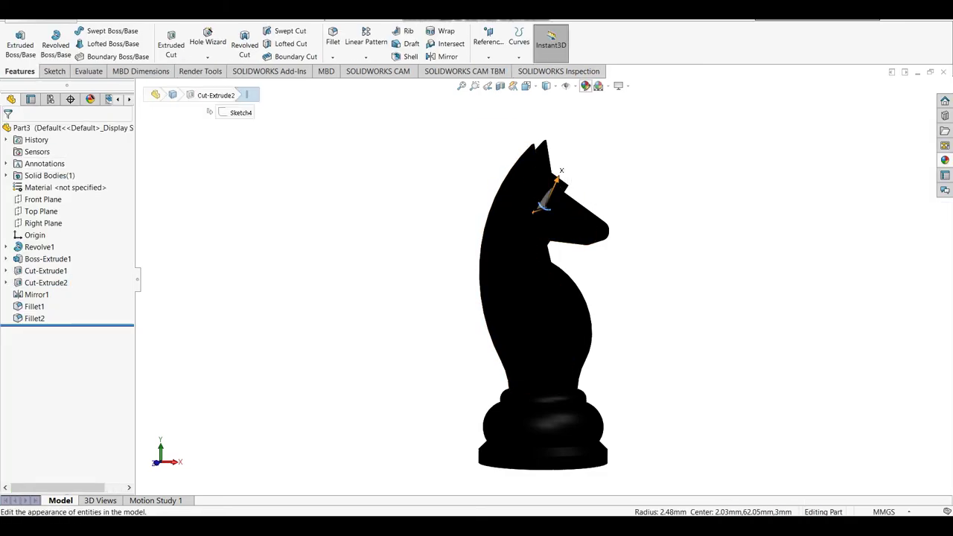
Step: Apply a white appearance to the Cut-Extrude2 eye feature, keeping the body black
click(586, 86)
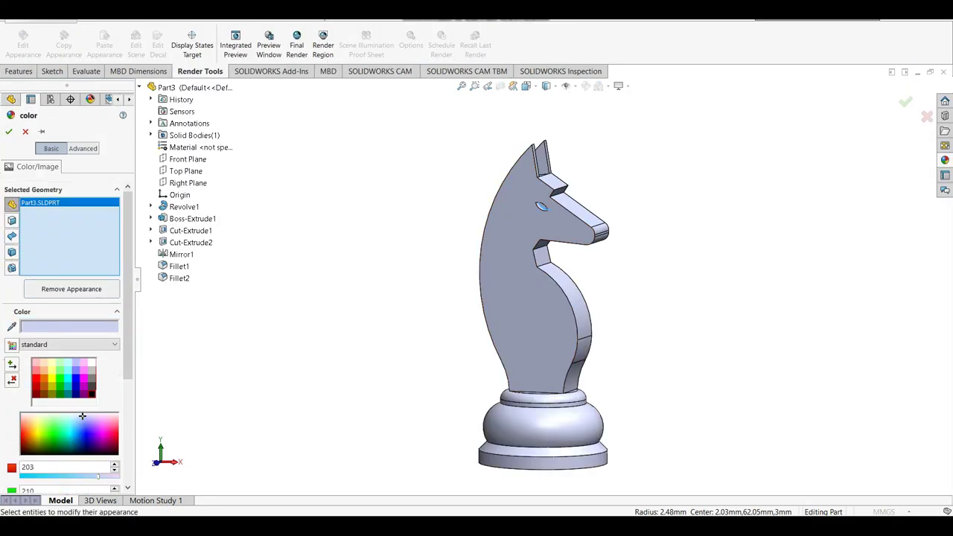
click(92, 362)
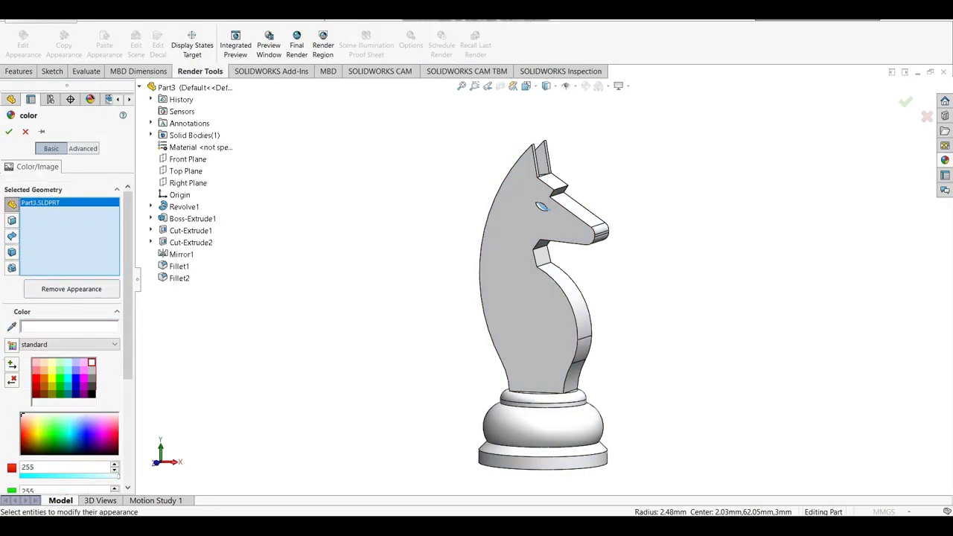
click(12, 268)
click(191, 242)
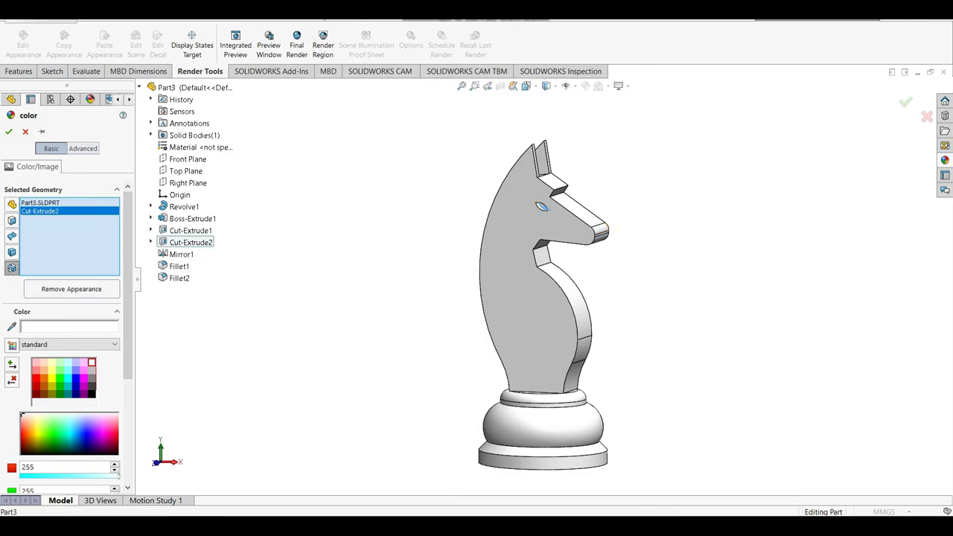
click(92, 394)
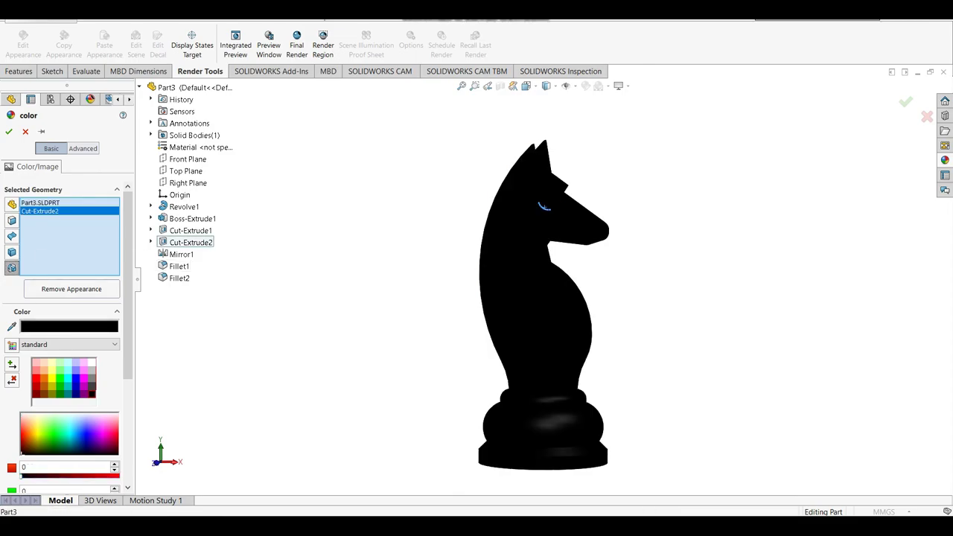
click(9, 131)
Step: Give the selected eye cut face a white appearance
scroll(549, 216, down, 5)
scroll(548, 214, down, 2)
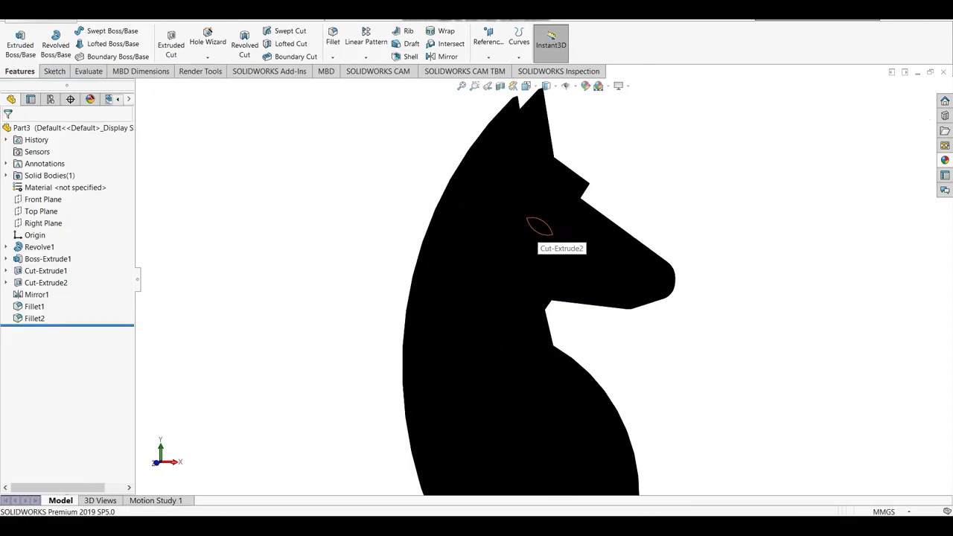
click(533, 226)
click(586, 85)
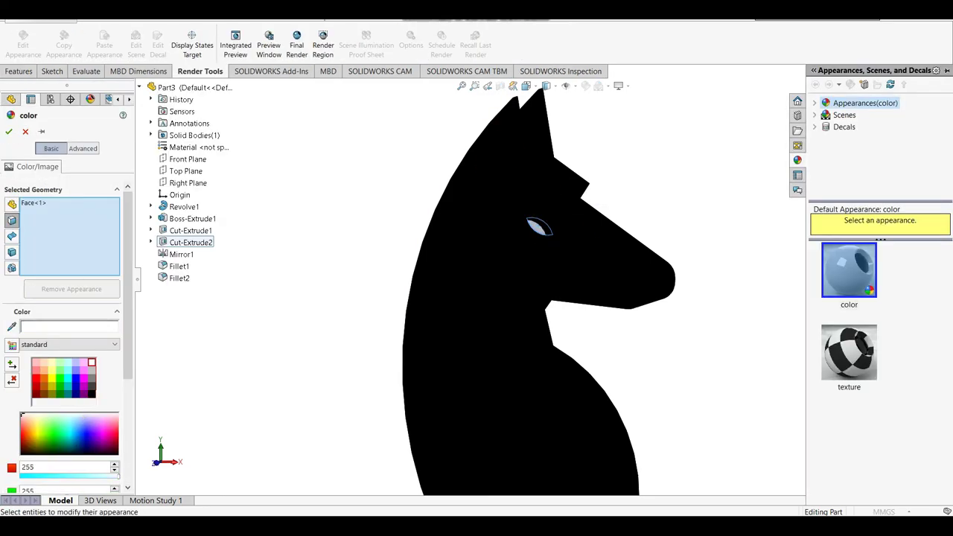
click(9, 131)
key(f)
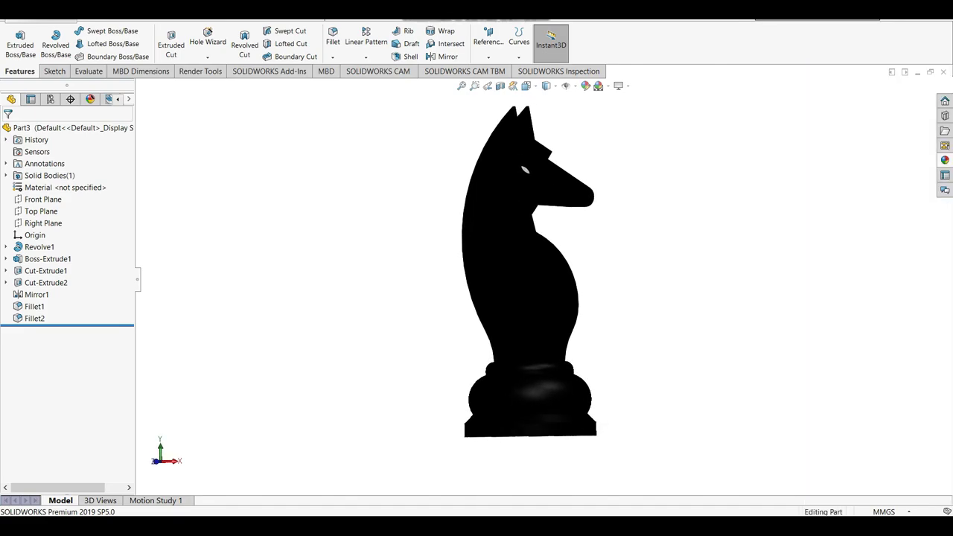
Step: Turn on Integrated Preview in Render Tools and rotate the knight slightly to check it
click(200, 71)
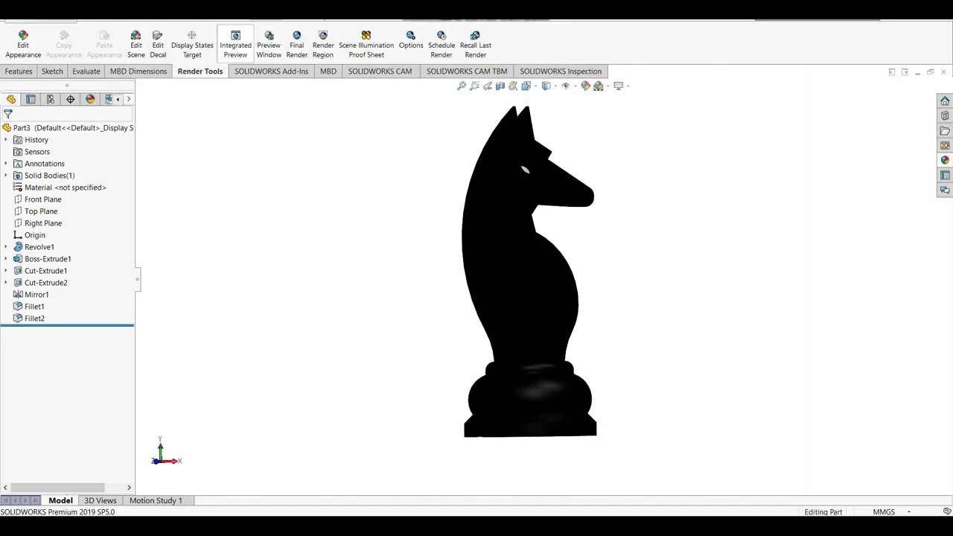
click(235, 45)
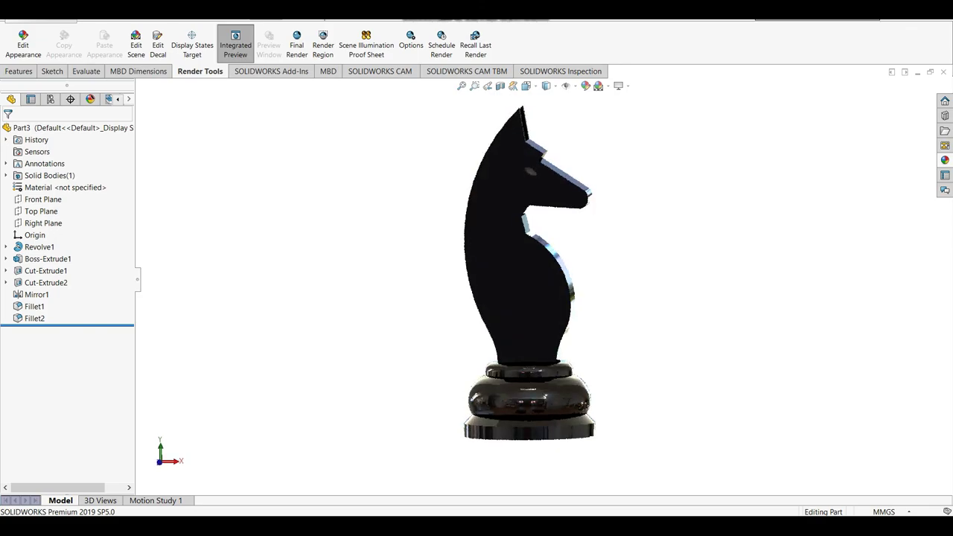
key(Left)
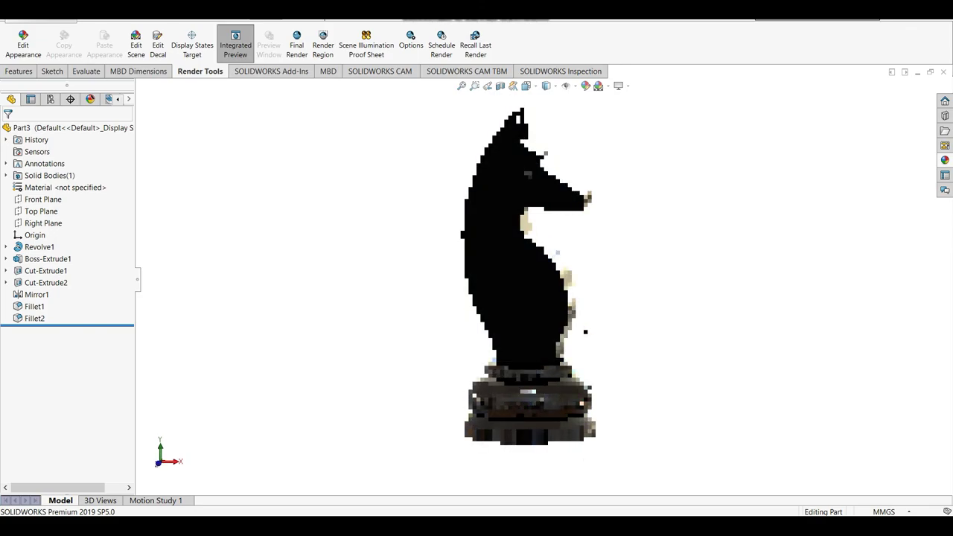
key(Left)
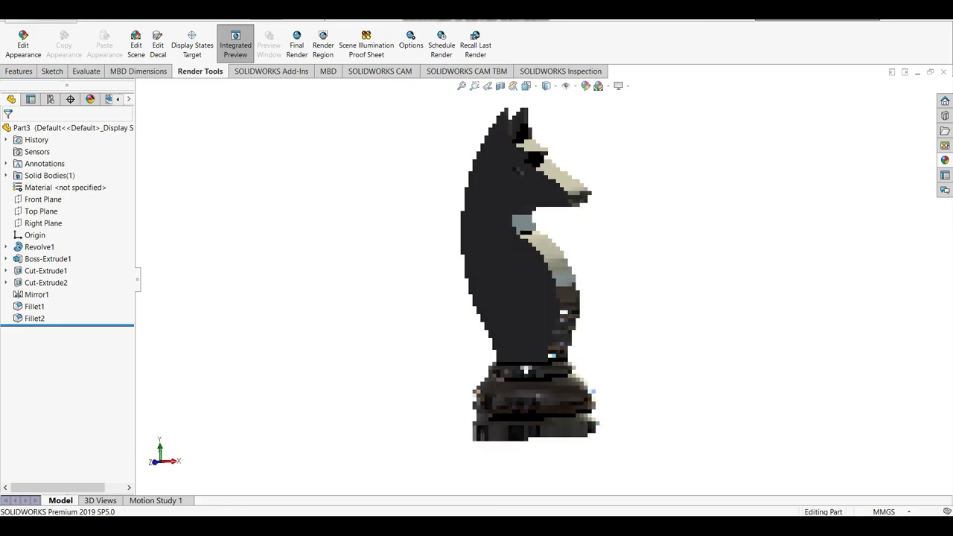
key(Left)
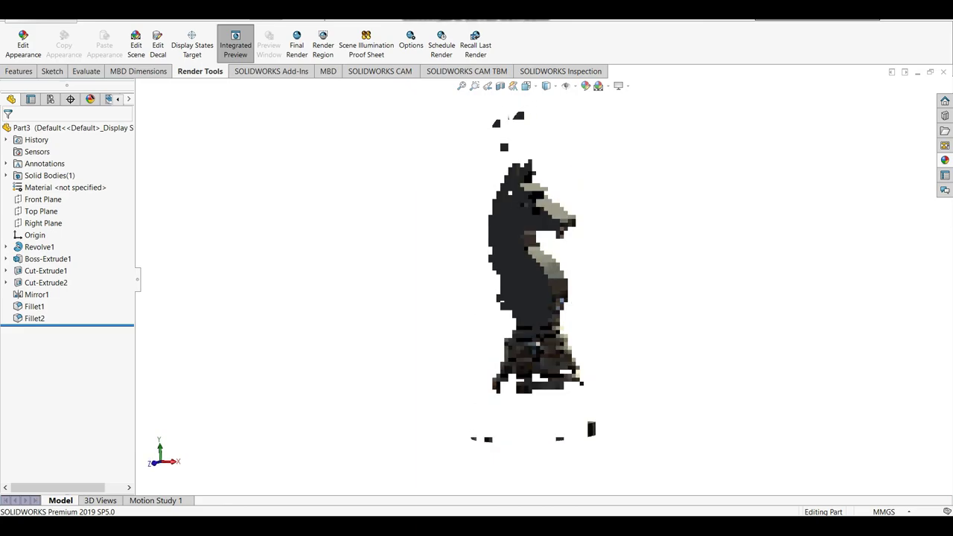
key(ctrl+Up)
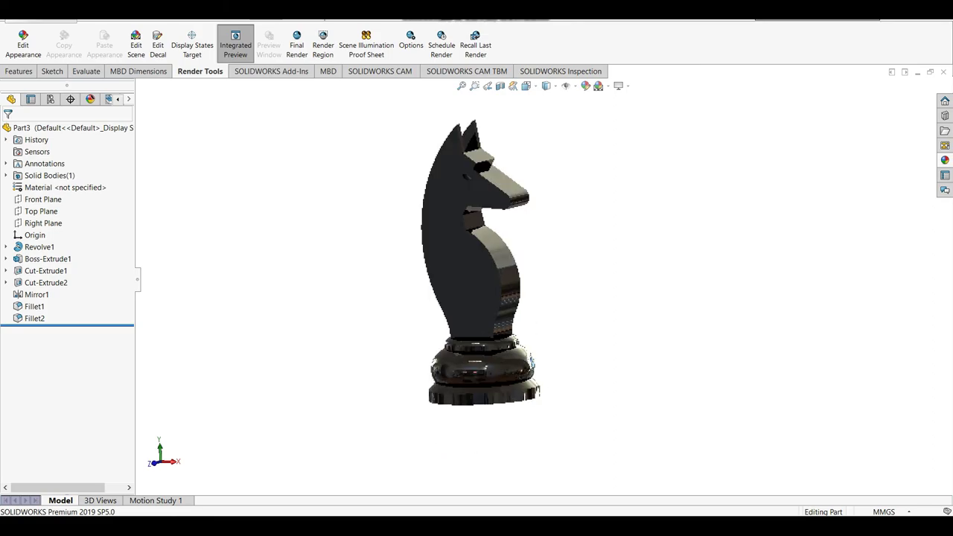